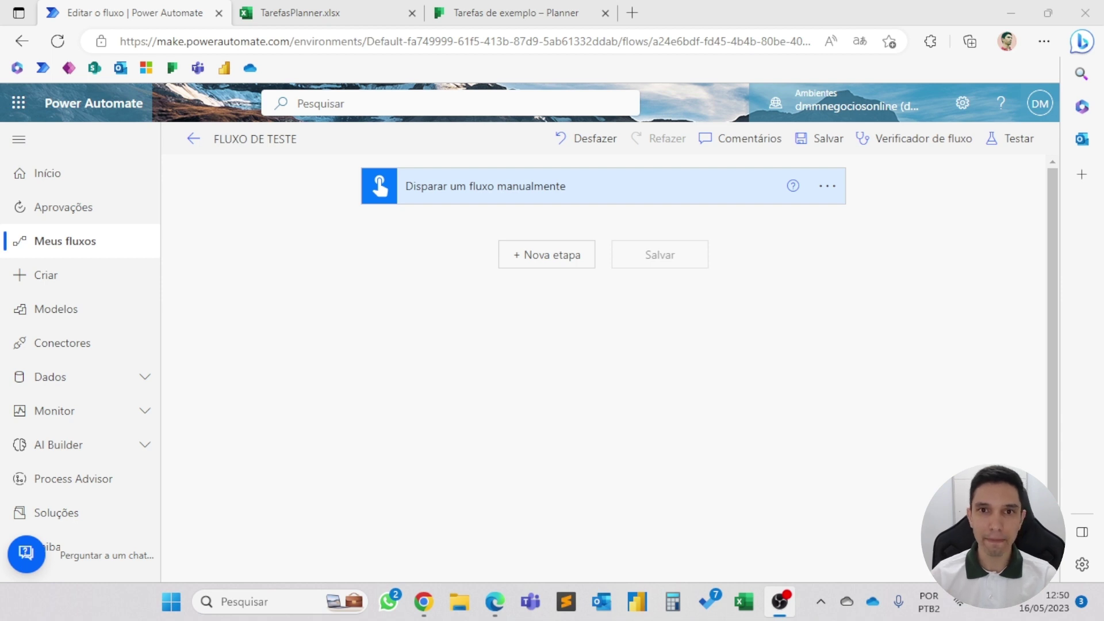
Switch to the Tarefas de exemplo plan in Planner and add a task named Teste to the Análise de avaliações bucket.
click(496, 15)
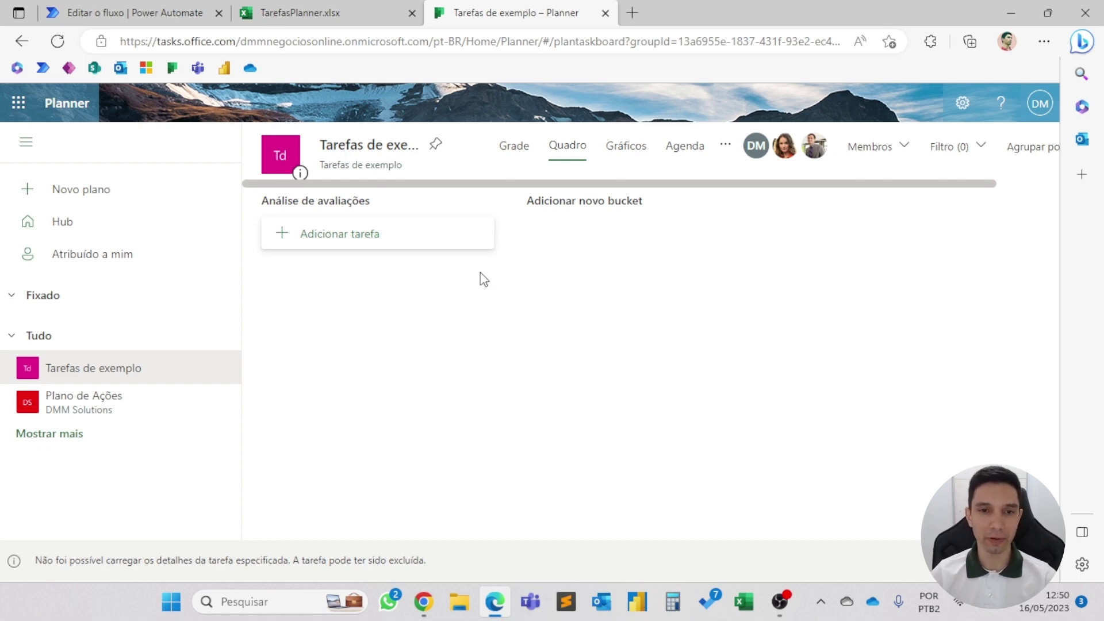
click(400, 241)
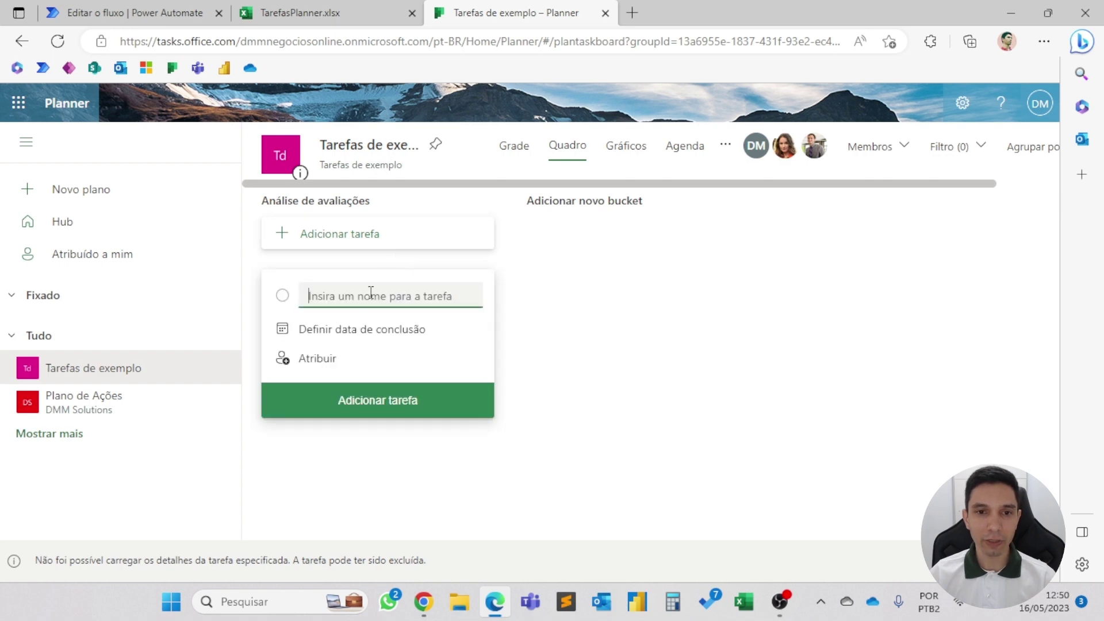
text(Tetse)
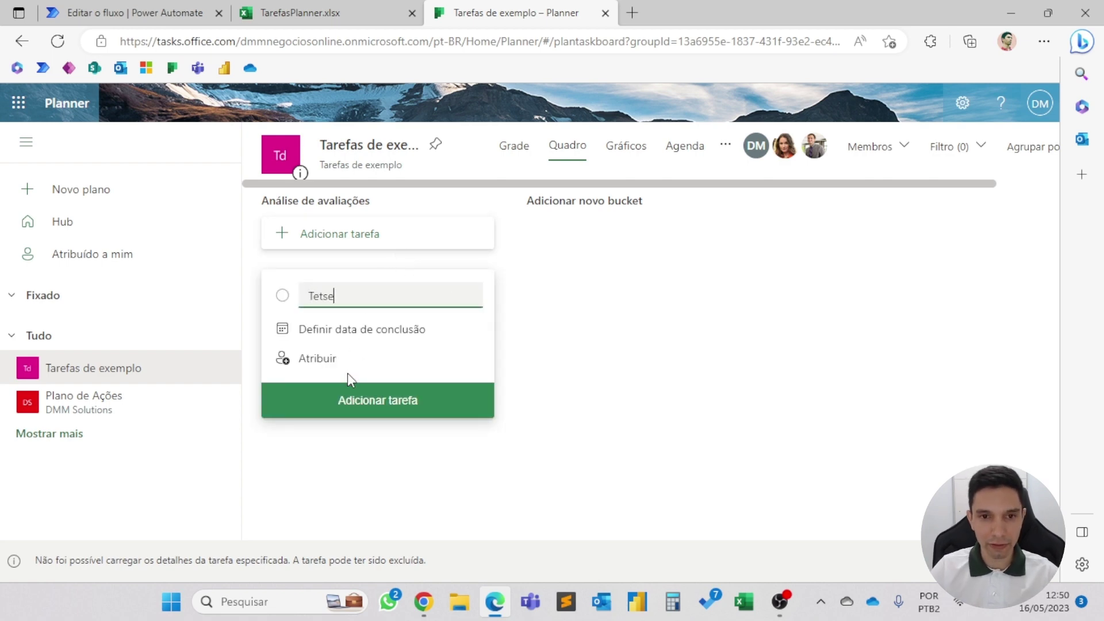
key(BackSpace)
key(BackSpace)
text(ste)
key(Return)
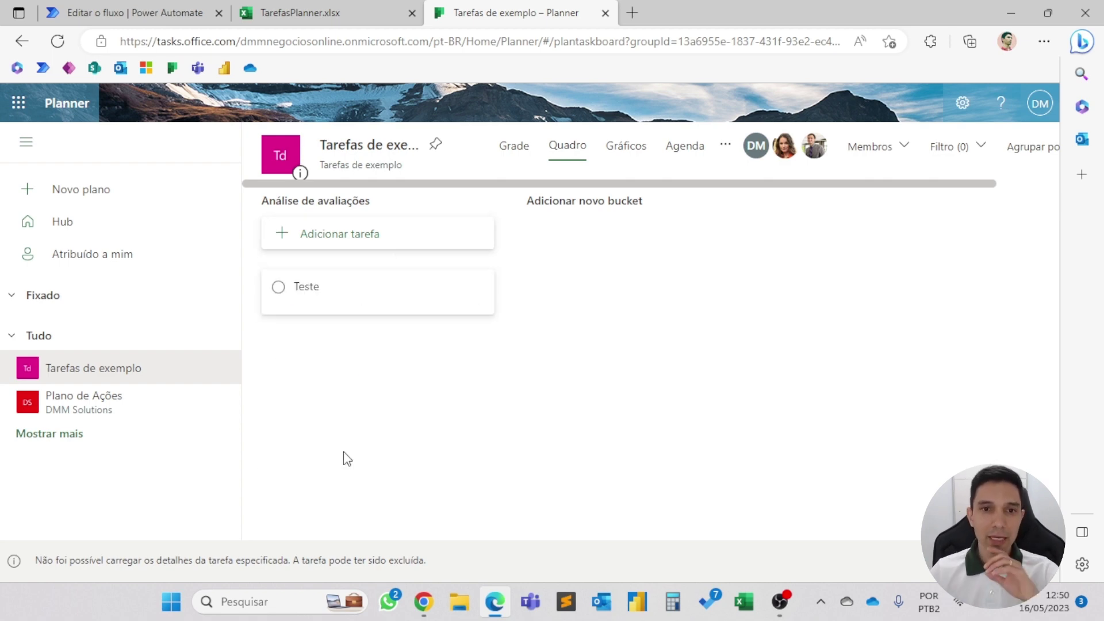
Open the Teste task and assign it the Vermelho, Verde and Cinza labels.
click(386, 270)
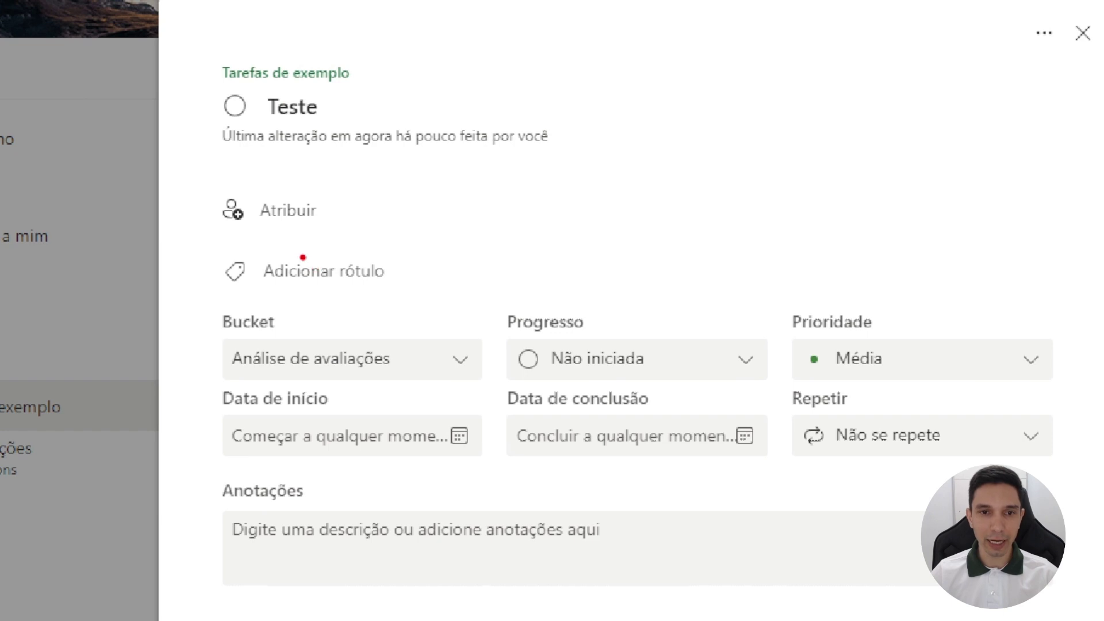
drag(302, 266, 423, 203)
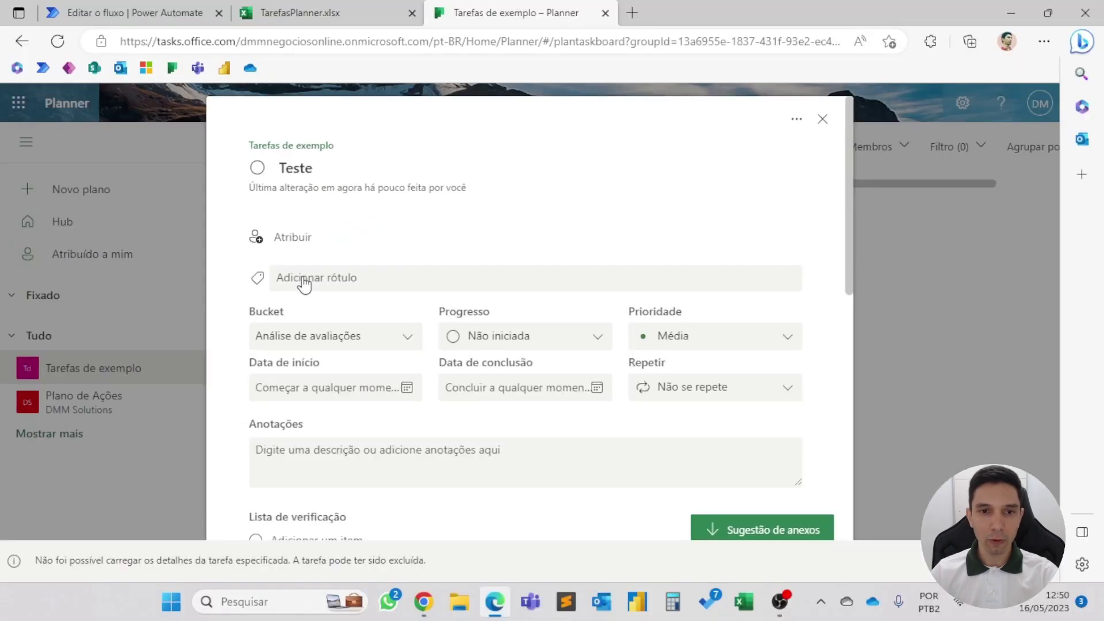
click(300, 275)
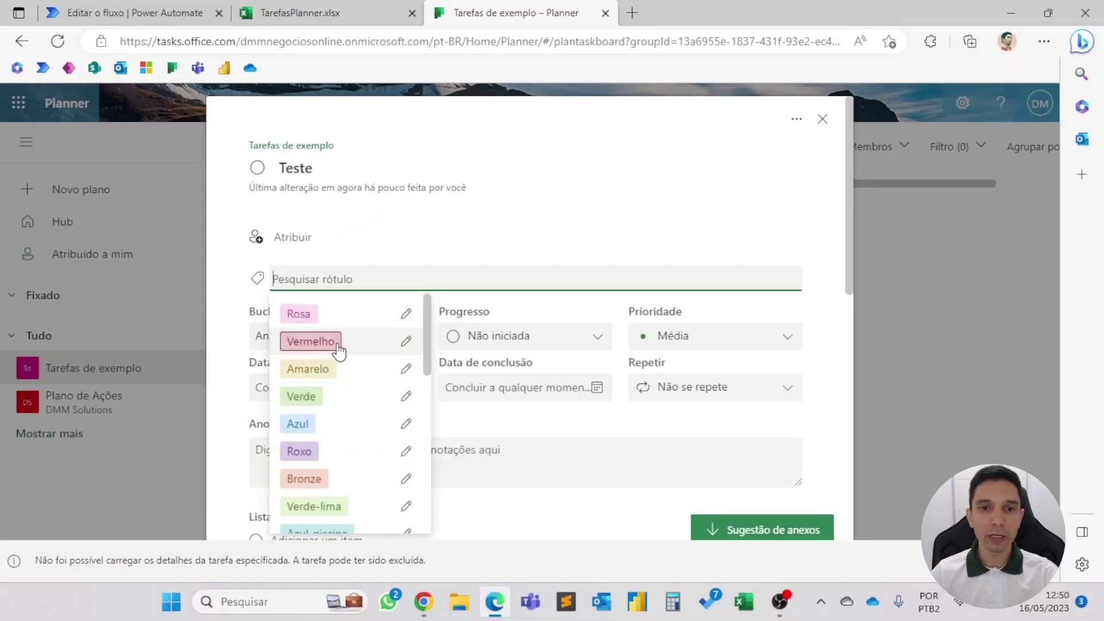
scroll(338, 355, down, 8)
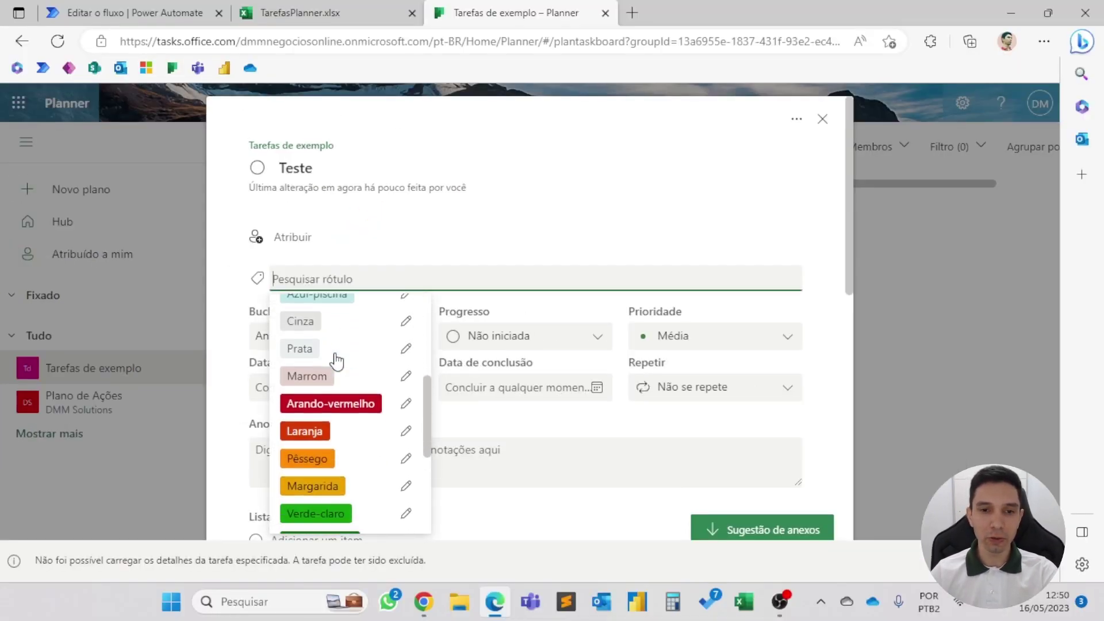
scroll(337, 363, up, 8)
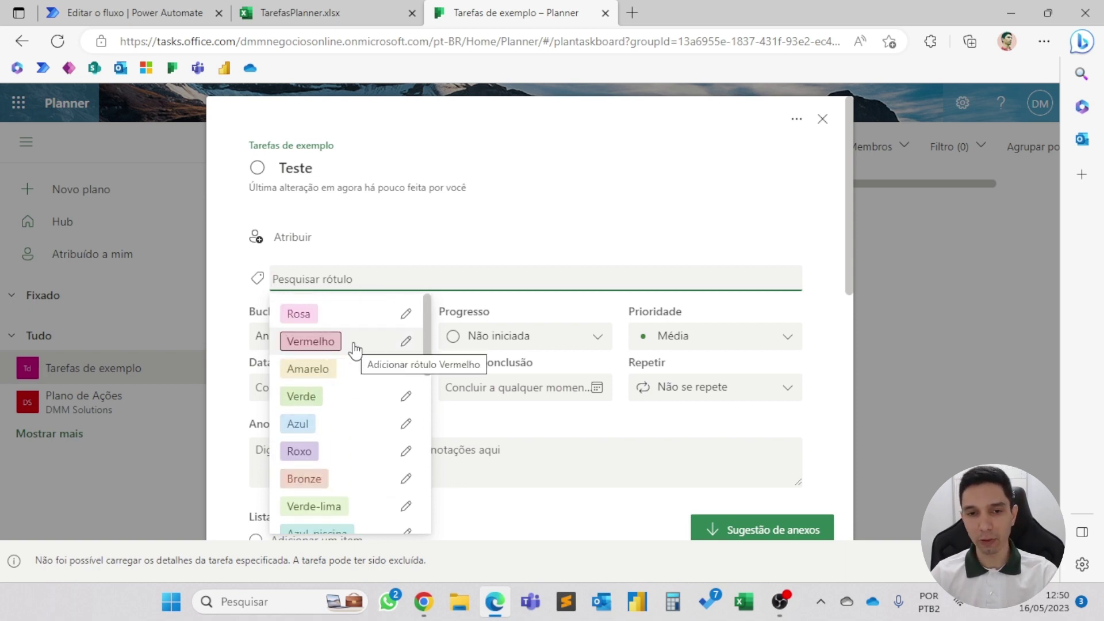
click(355, 347)
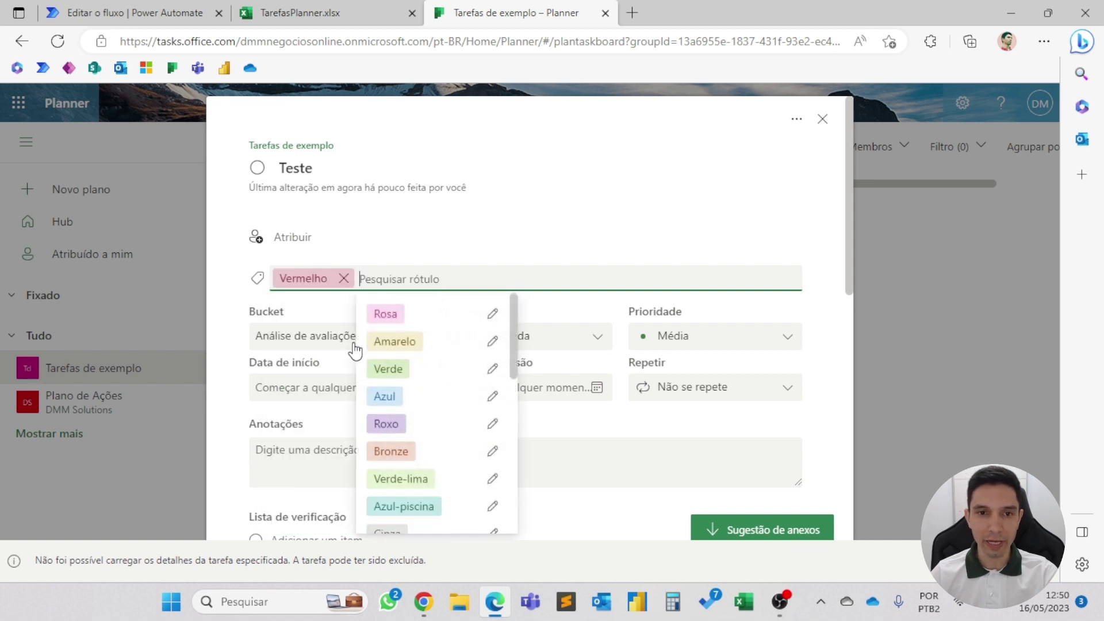
click(423, 371)
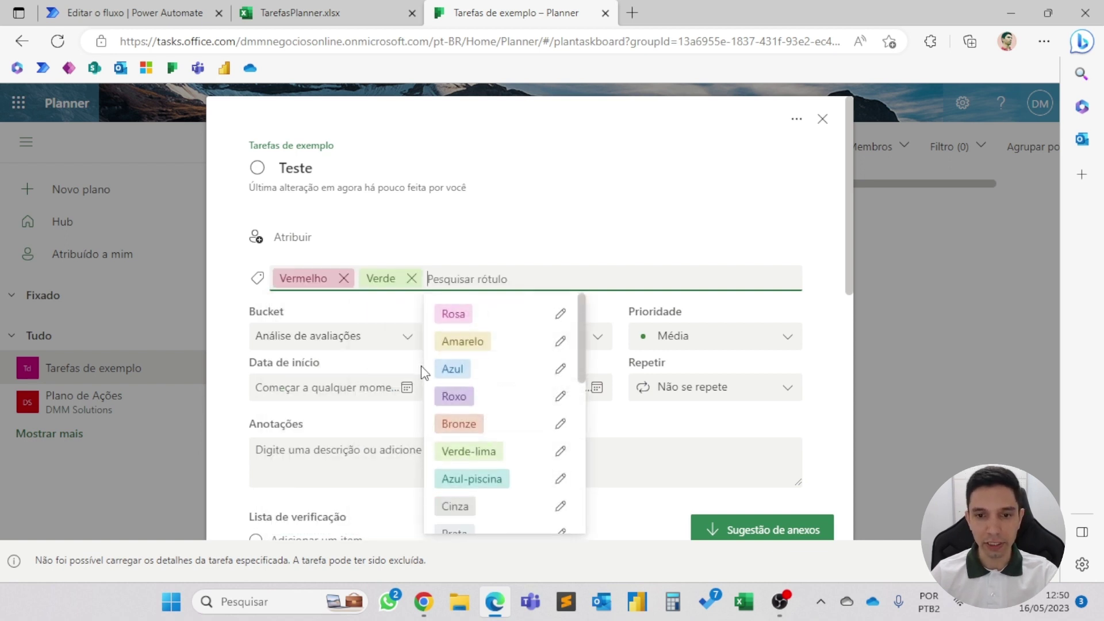
click(504, 510)
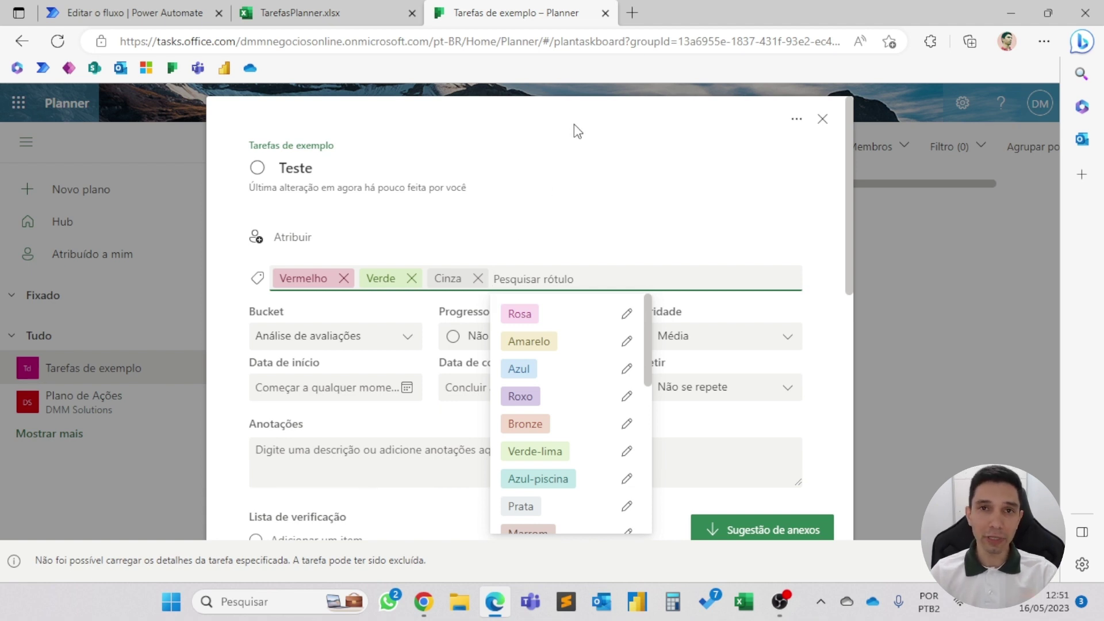
Rename the Vermelho label on the Teste task as Vendas.
click(305, 279)
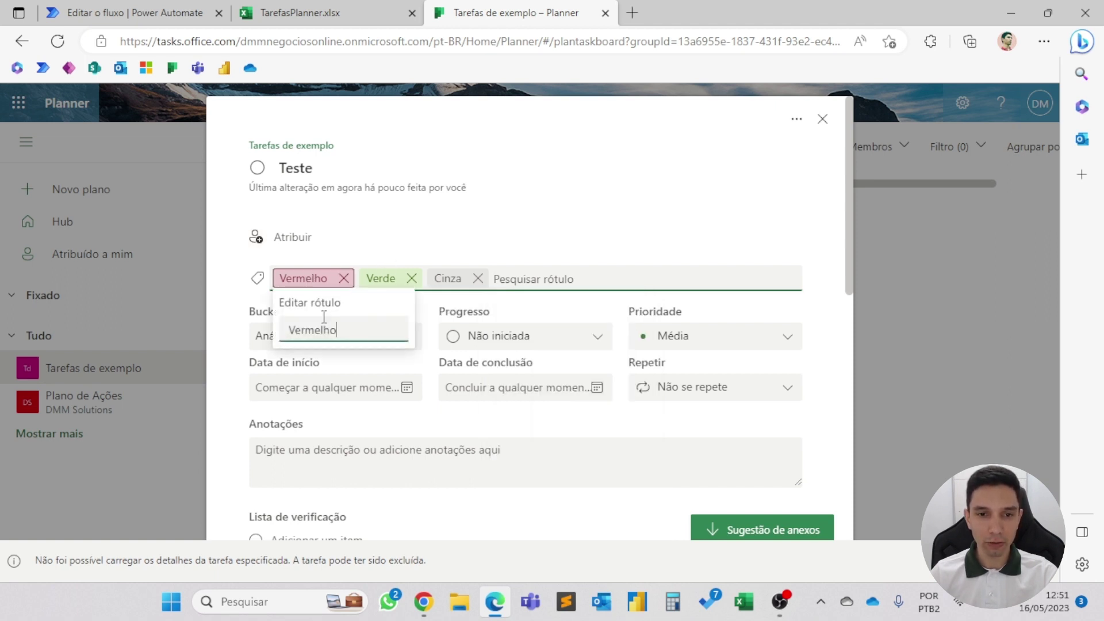
drag(342, 329, 283, 334)
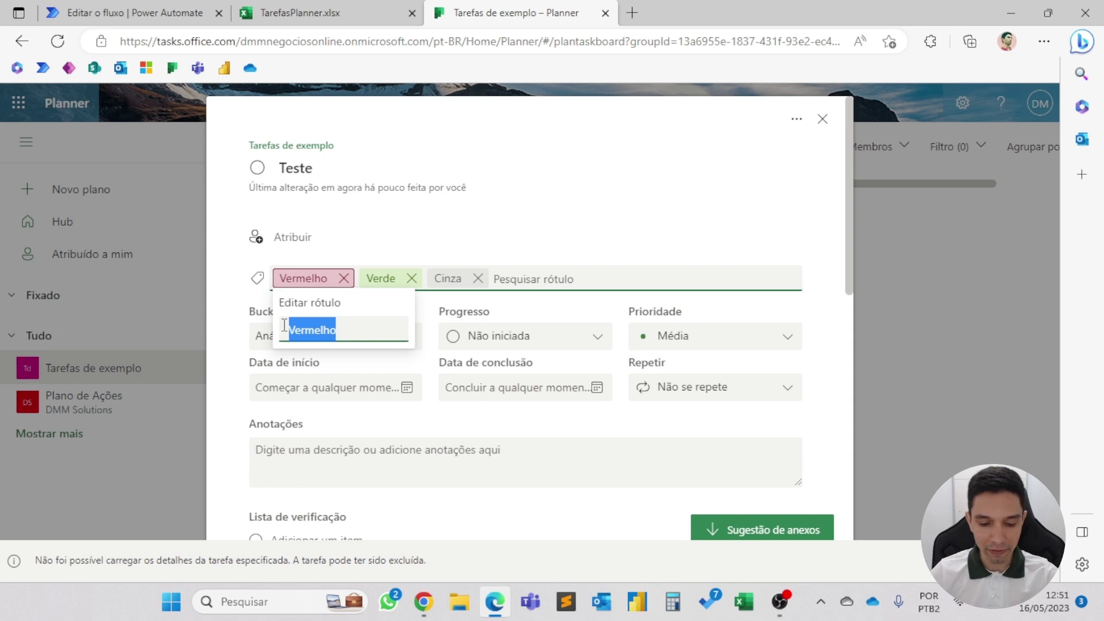
text(Vendas)
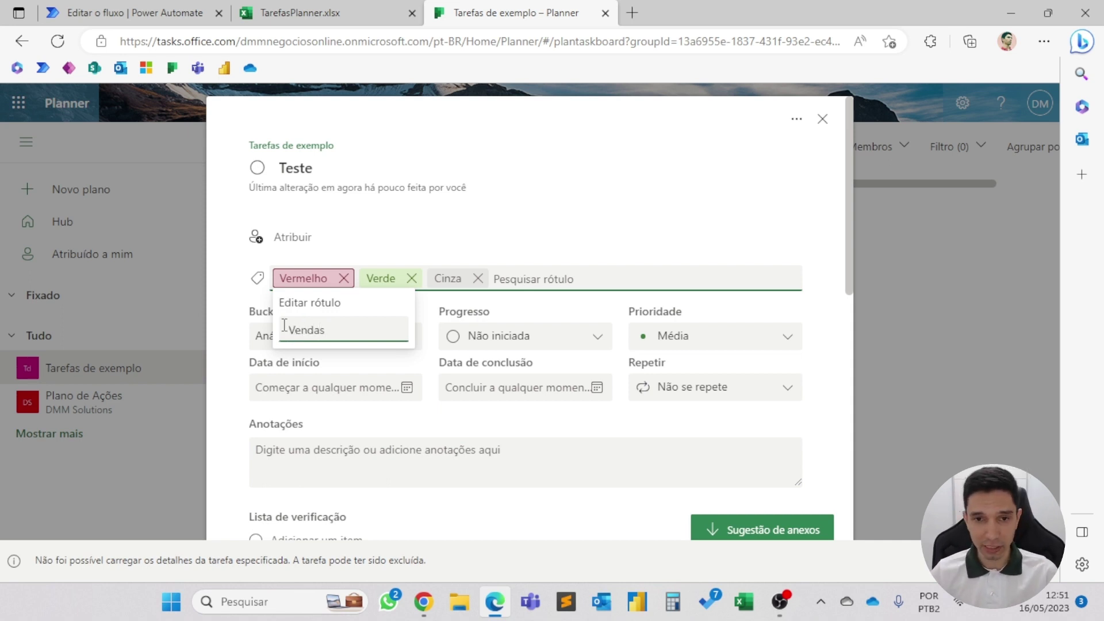
click(393, 278)
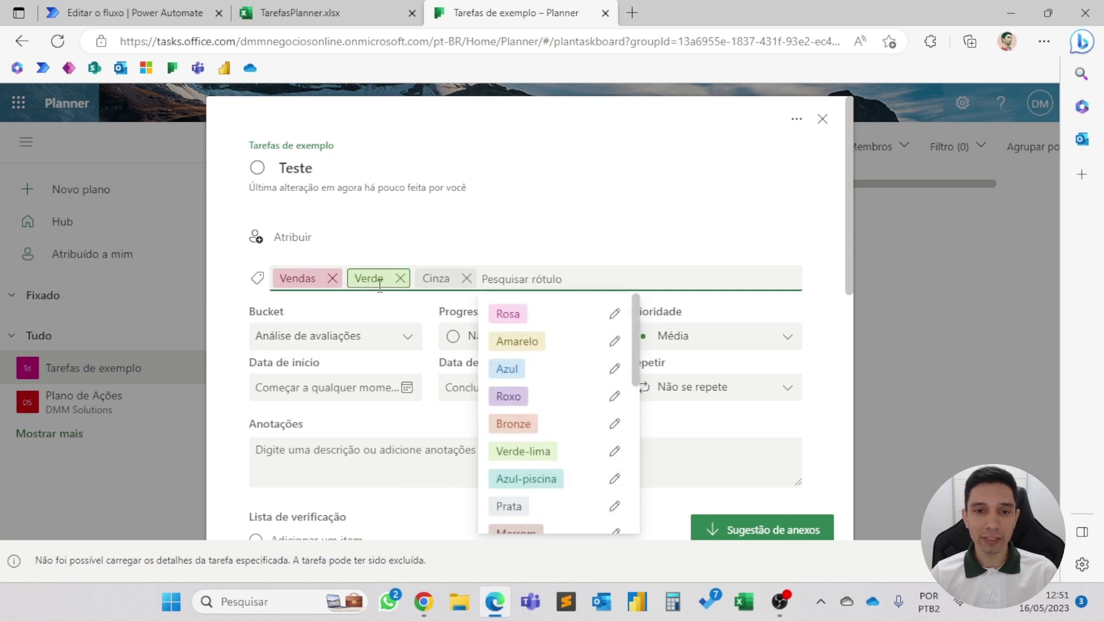
Rename the Verde label on the Teste task as Financeiro.
click(368, 278)
drag(393, 329, 383, 303)
text(Financ)
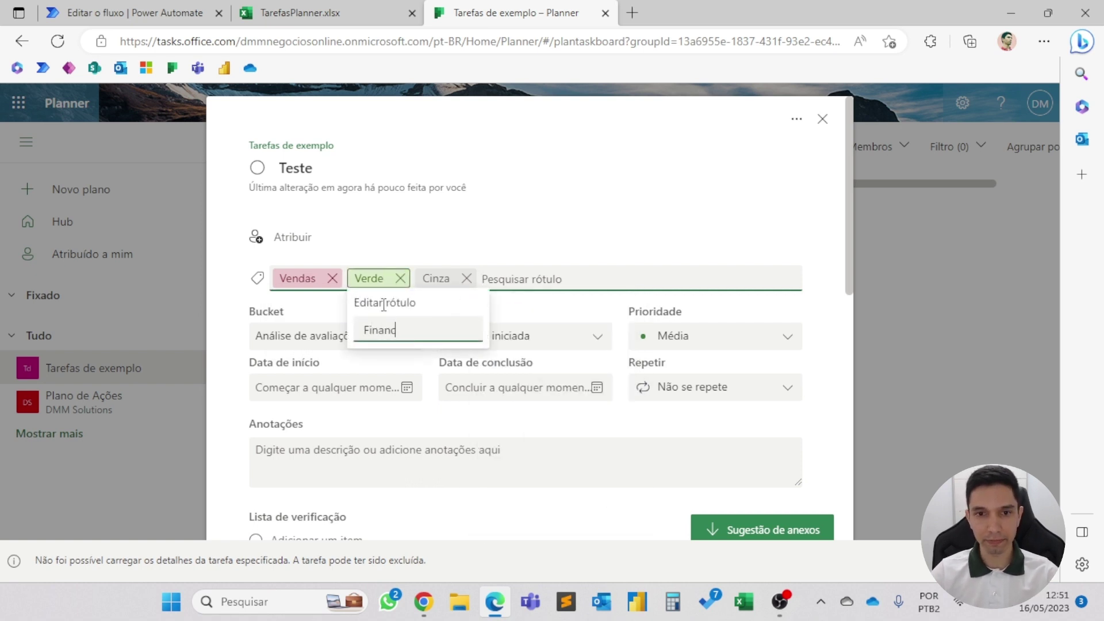
text(eiro)
click(440, 287)
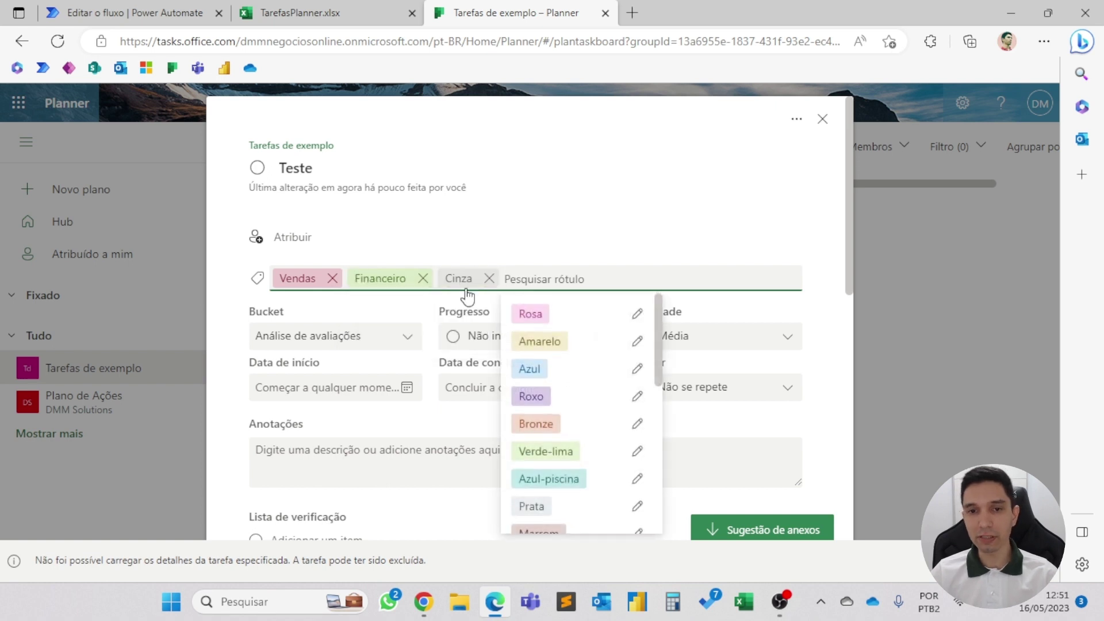
Rename the Cinza label as RH and close the Teste task's details.
click(460, 278)
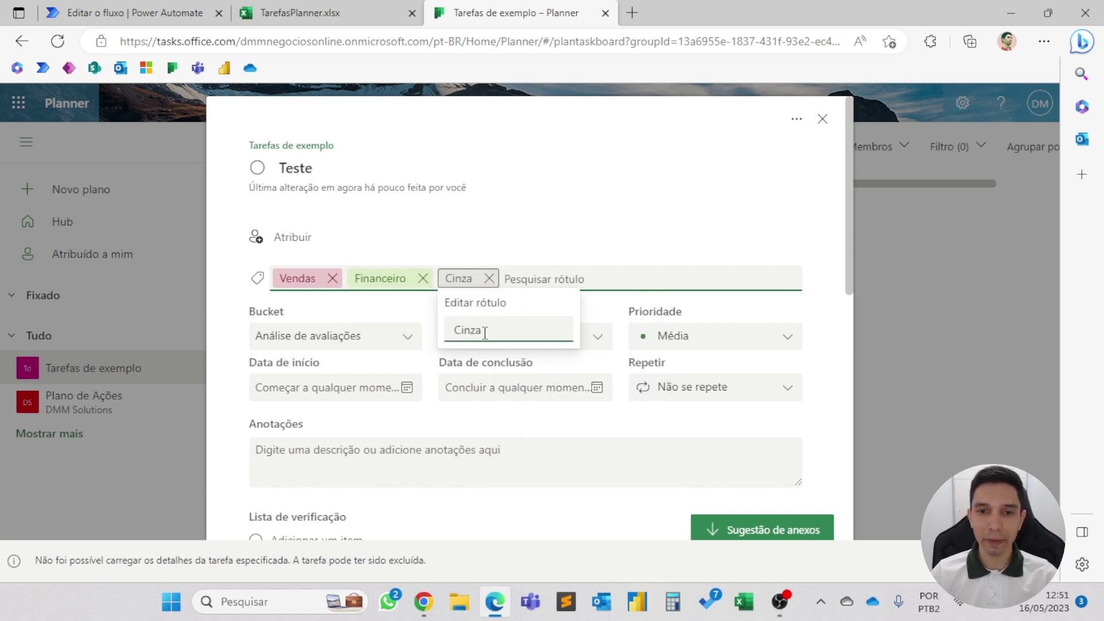
drag(484, 333, 456, 329)
text(RH)
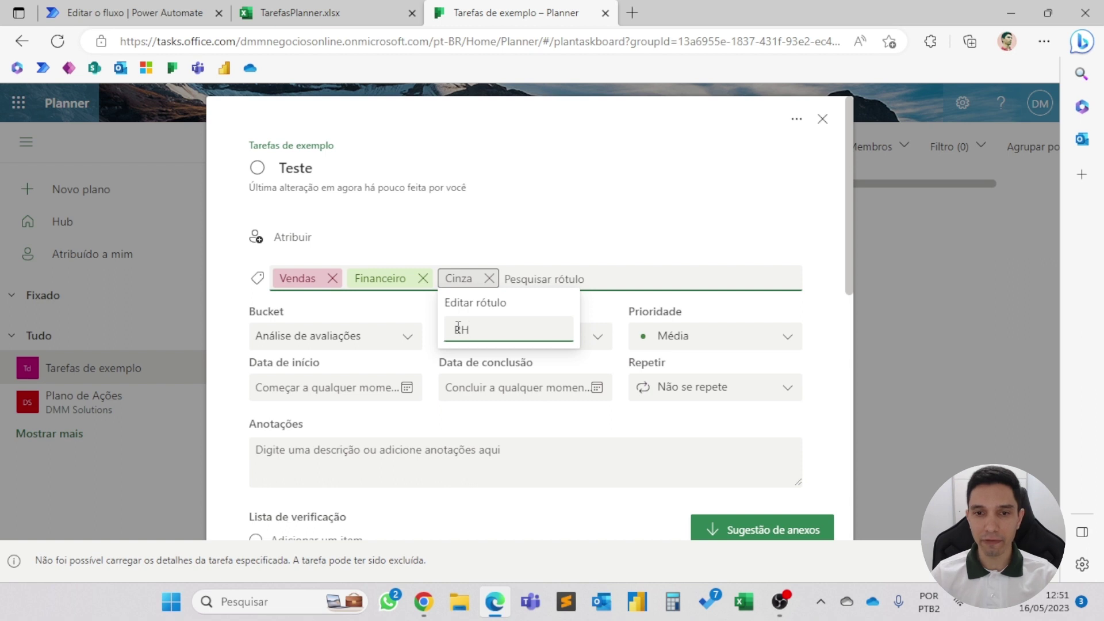
key(Return)
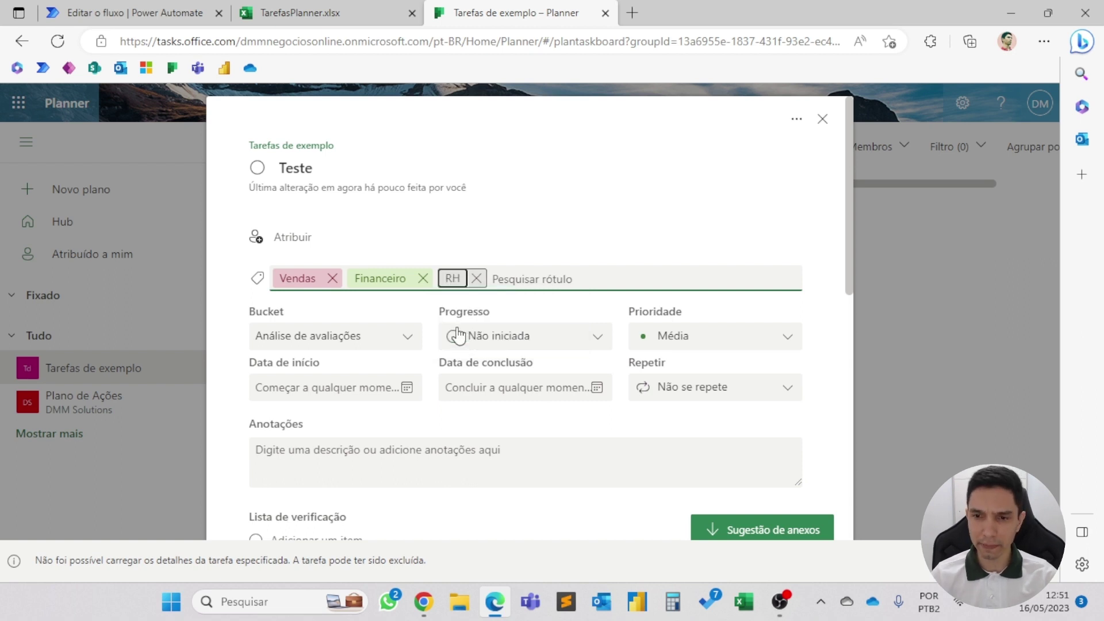
click(823, 119)
Add a second task named Teste 2 to the Análise de avaliações bucket and view the labels available for it.
click(337, 234)
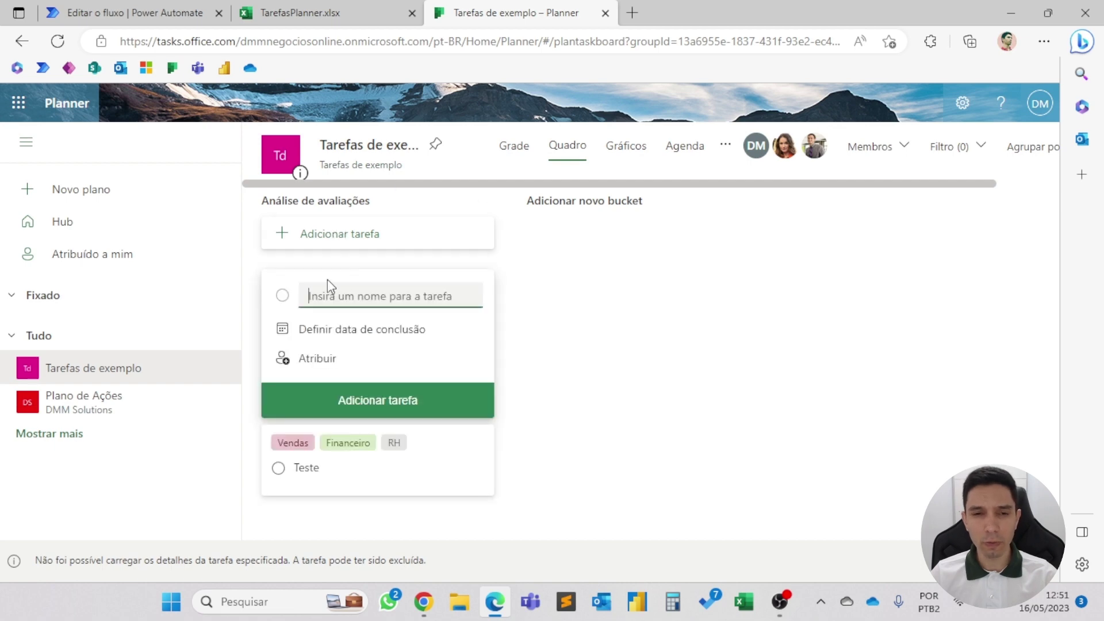
text(Teste)
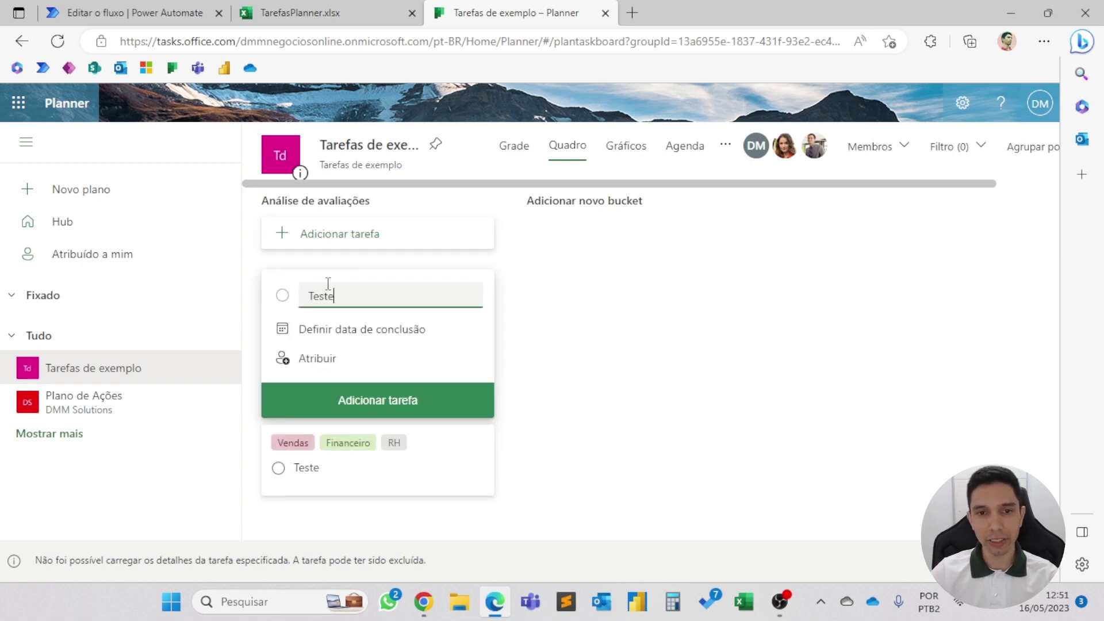
text( 2)
key(Return)
click(370, 311)
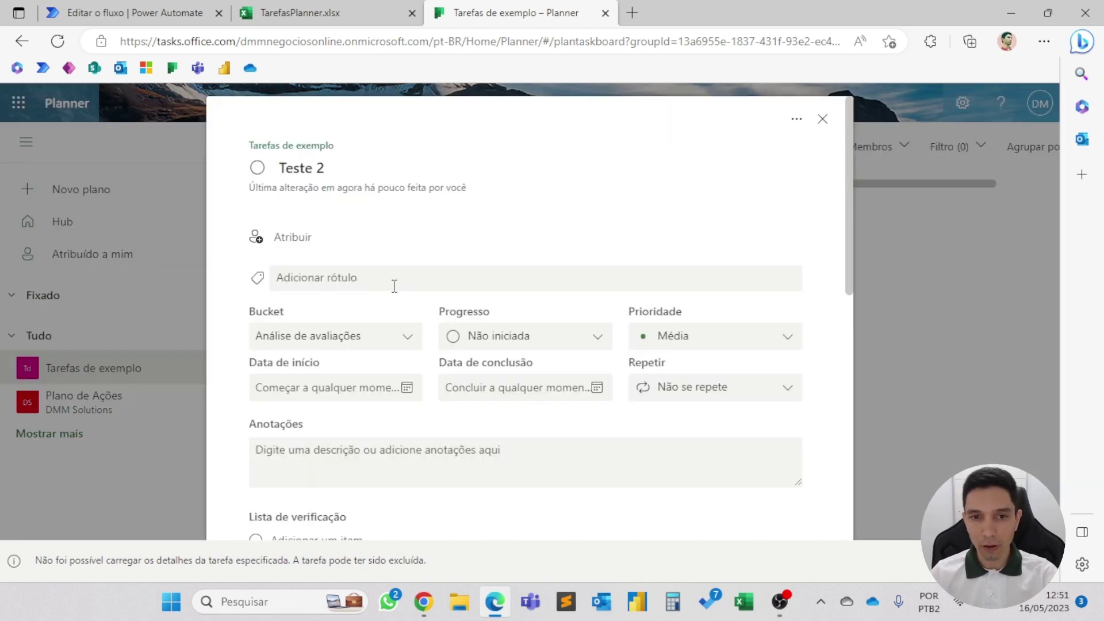
click(391, 281)
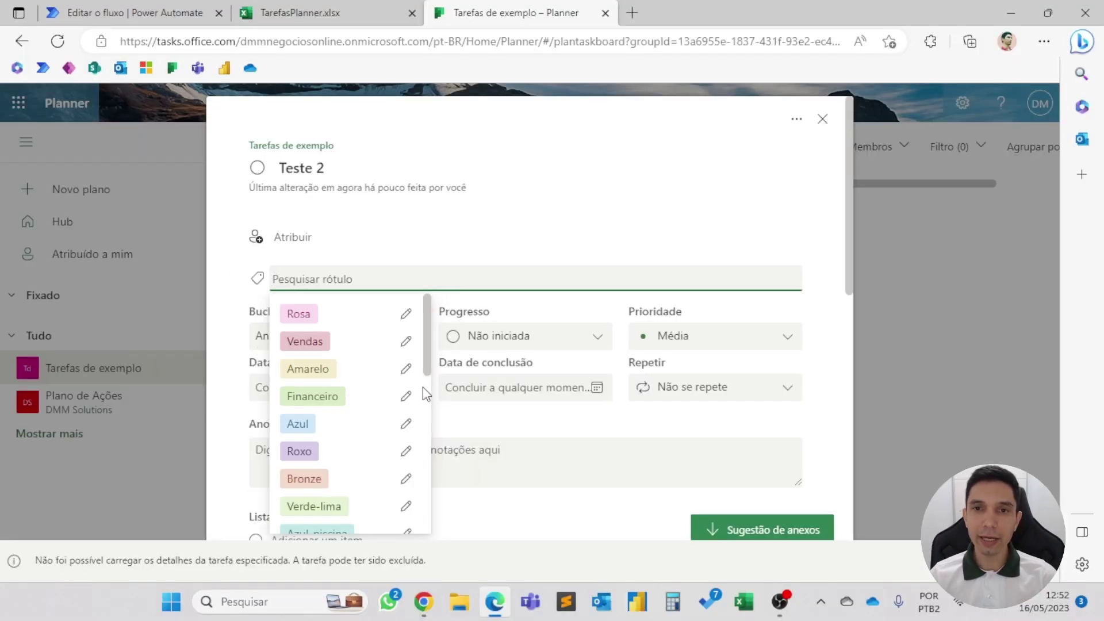
click(1074, 10)
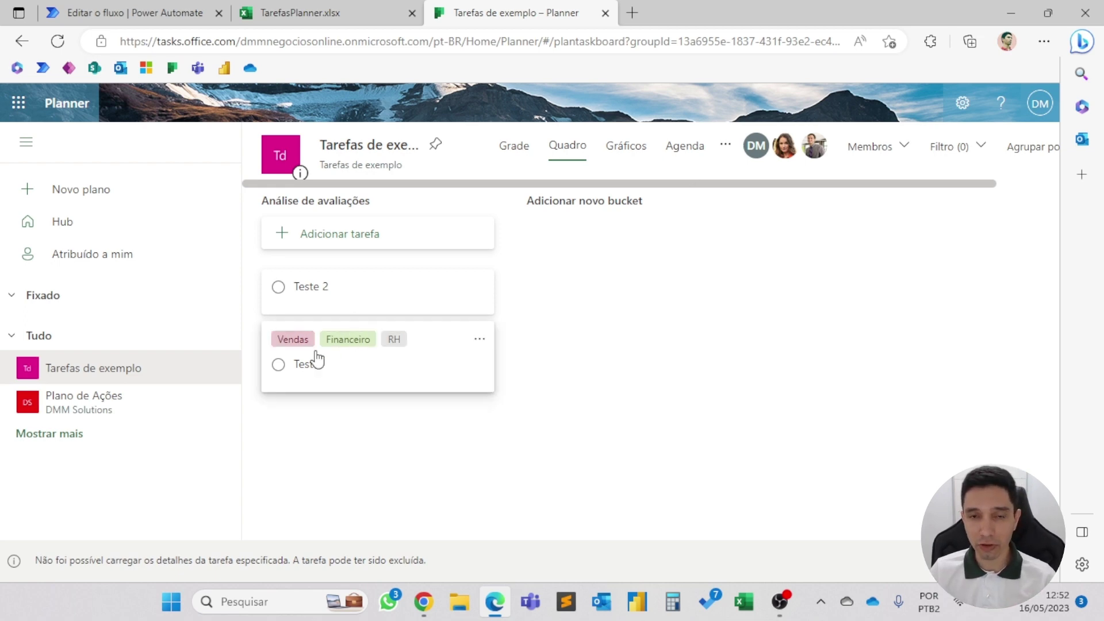
Delete the Teste and Teste 2 tasks from the board and dismiss both deletion notices.
click(479, 339)
click(513, 506)
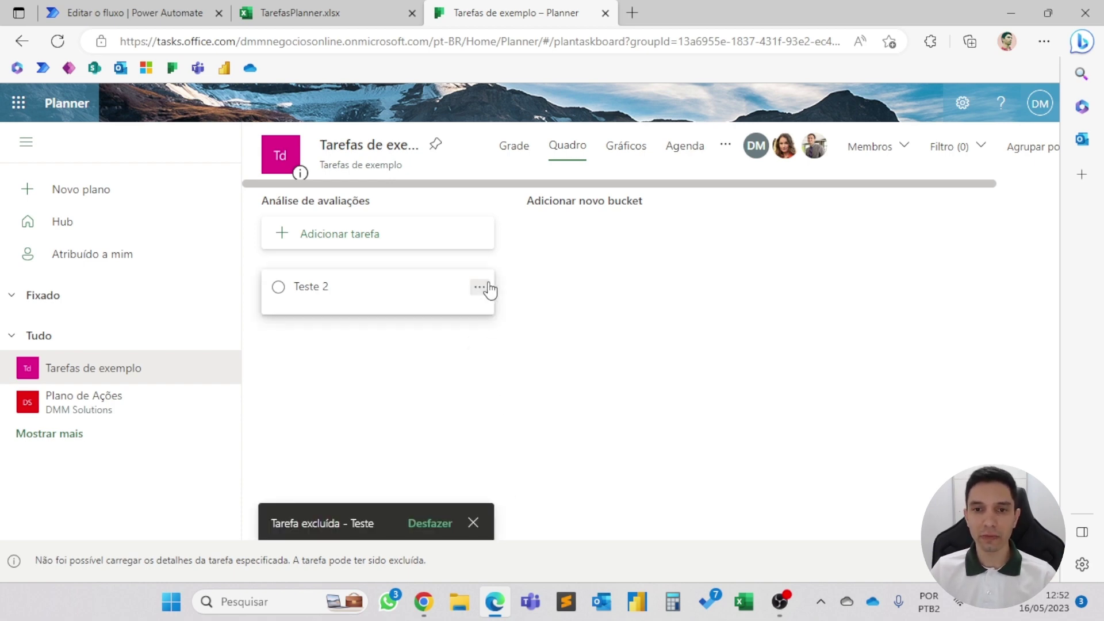
click(480, 287)
click(511, 456)
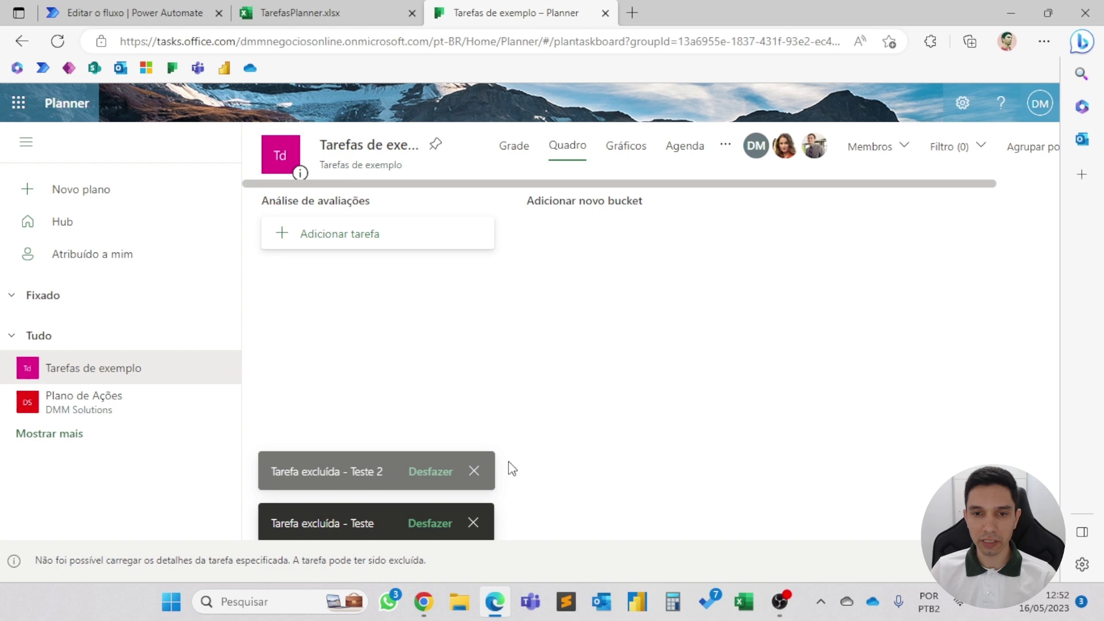
click(473, 468)
click(473, 523)
Switch to the TarefasPlanner.xlsx workbook in Excel and examine the Rótulo values assigned to Tarefa 1 through Tarefa 5.
click(343, 17)
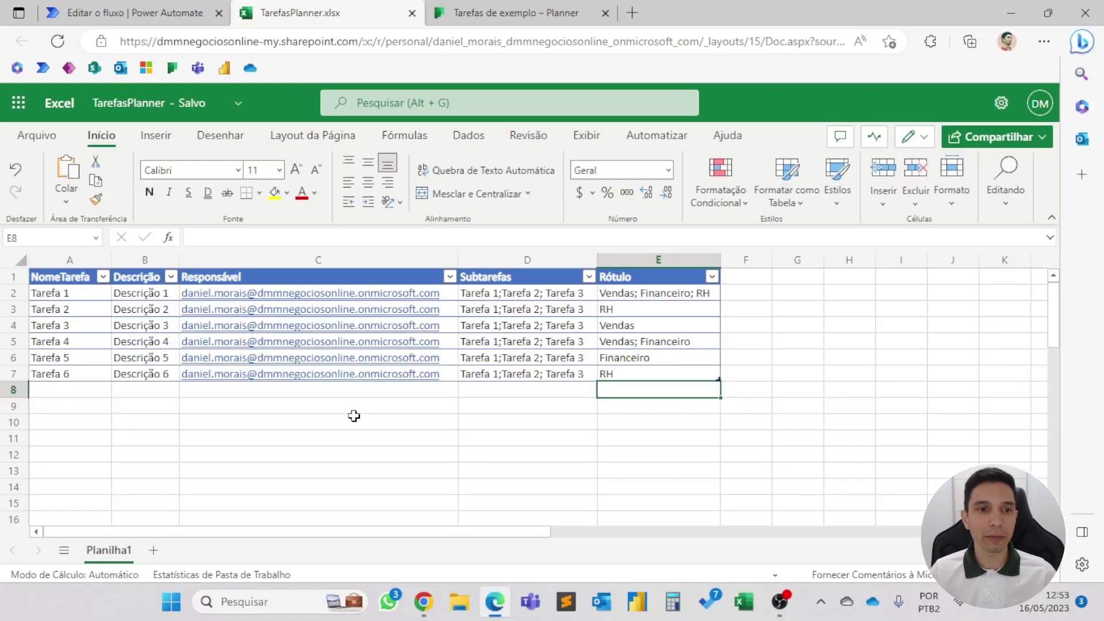
click(14, 295)
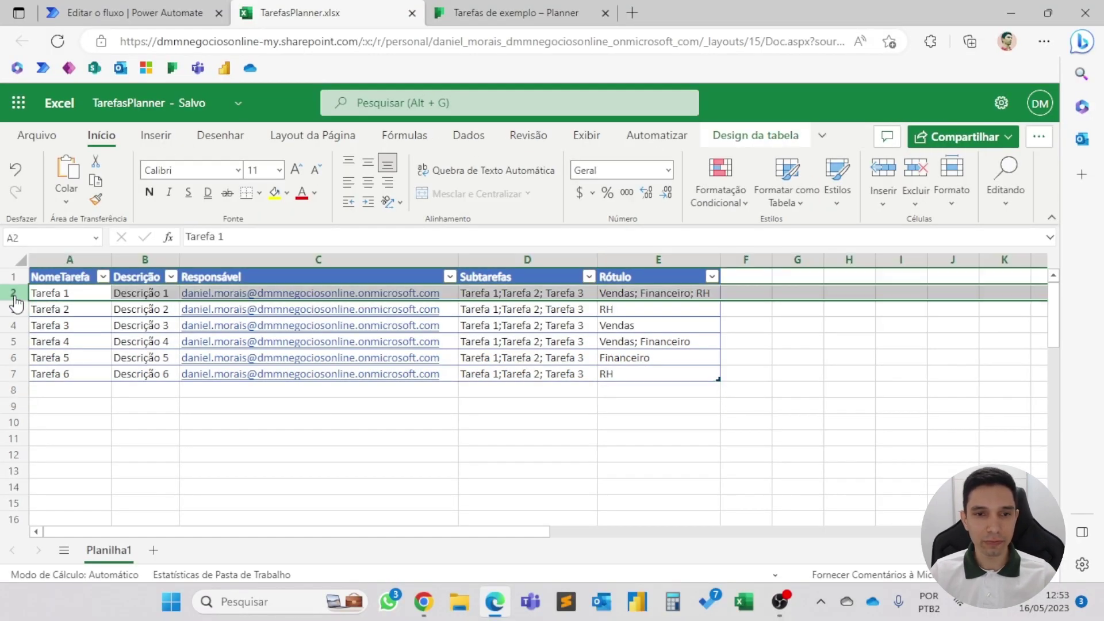
click(628, 294)
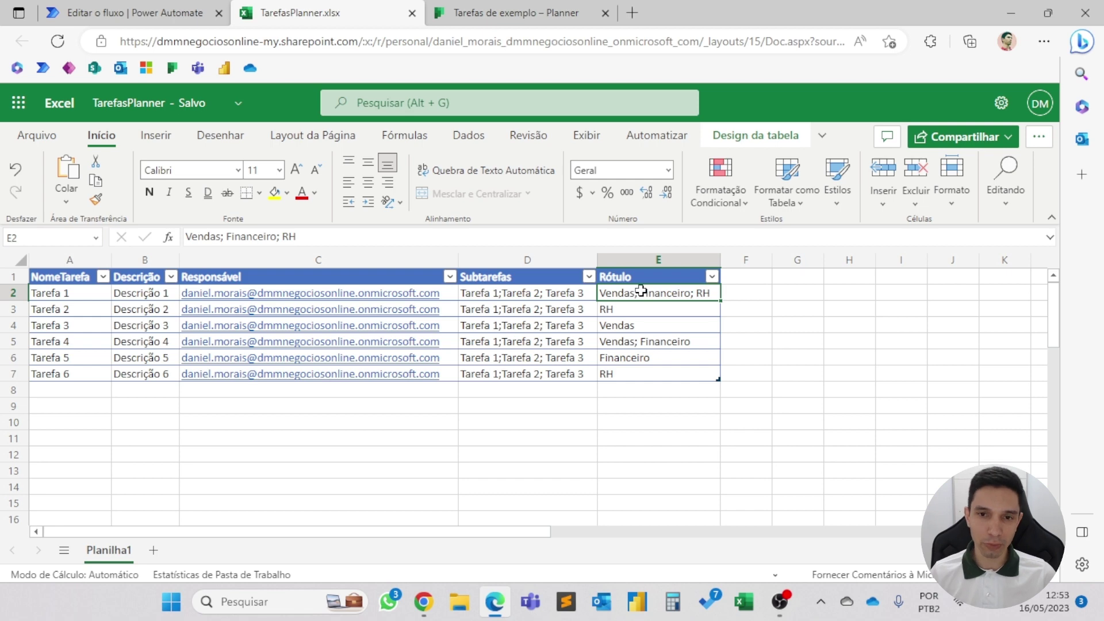
click(637, 311)
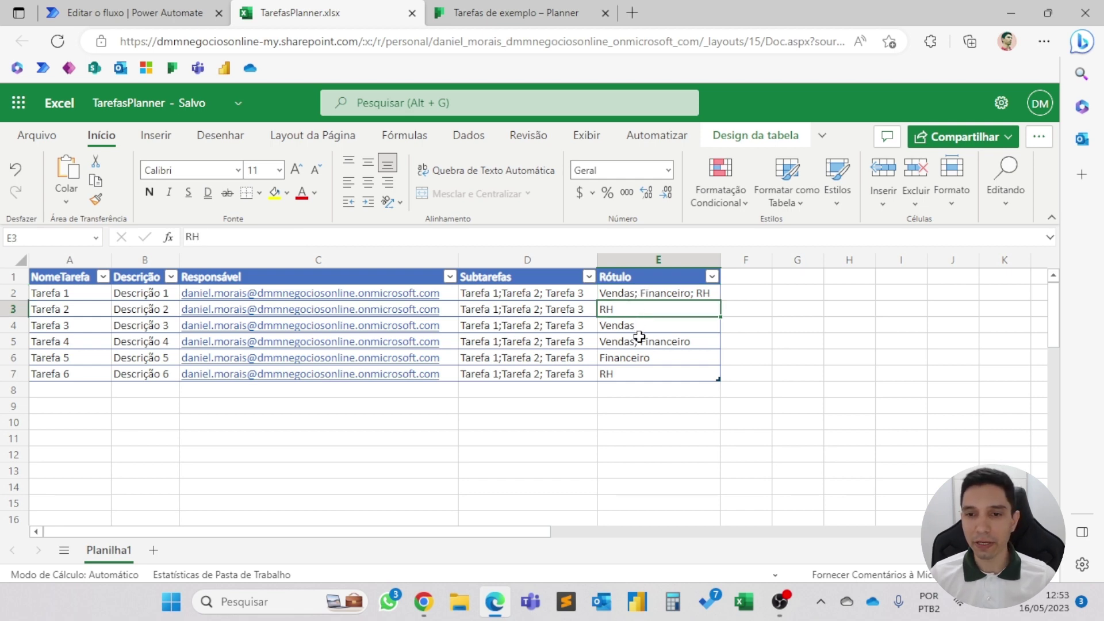
click(638, 328)
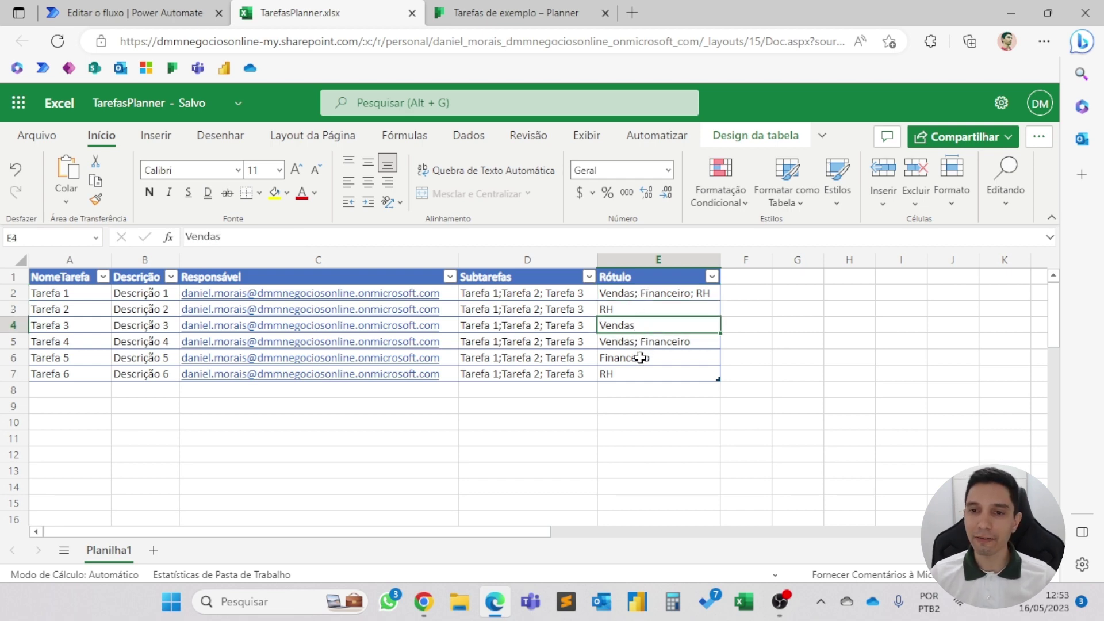
click(638, 343)
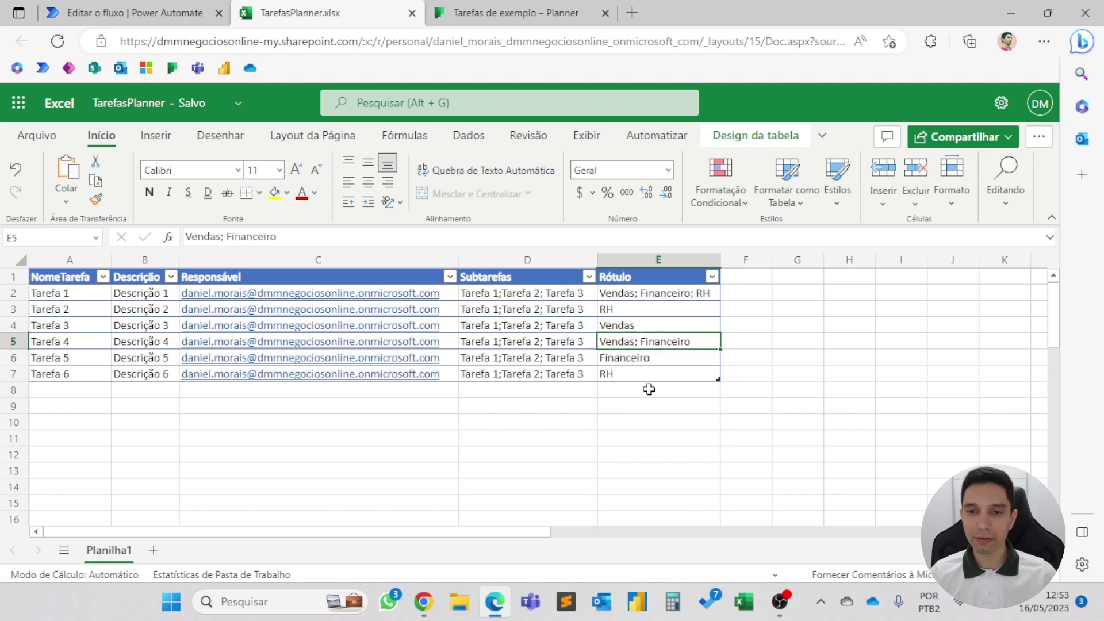
click(683, 359)
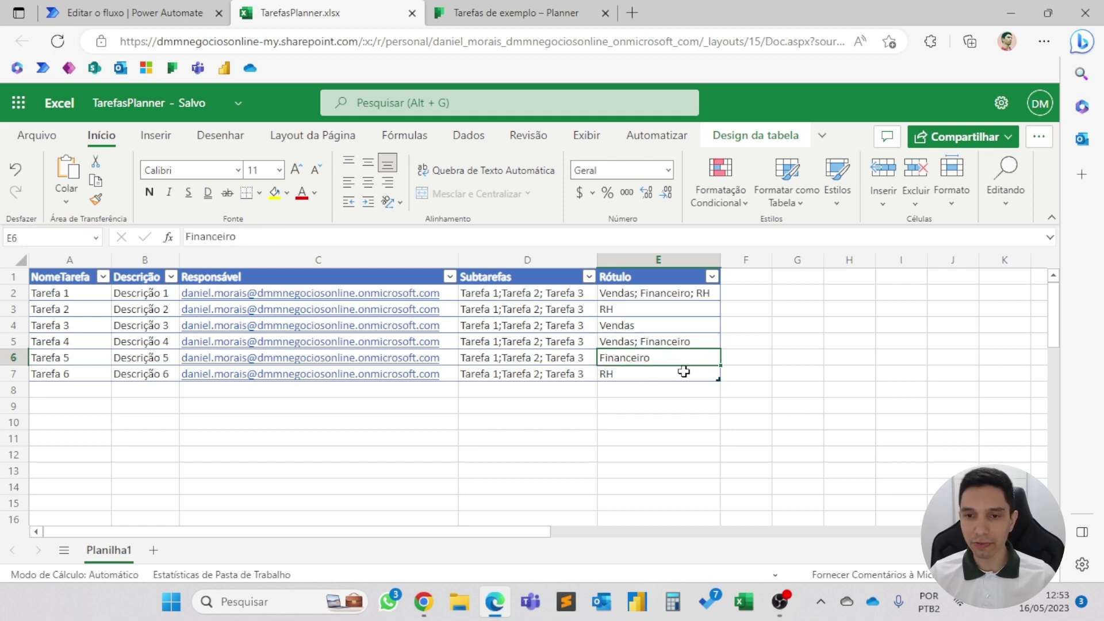
Switch to the FLUXO DE TESTE flow in Power Automate and add the Excel Online (Business) action Listar linhas presentes em uma tabela.
click(684, 373)
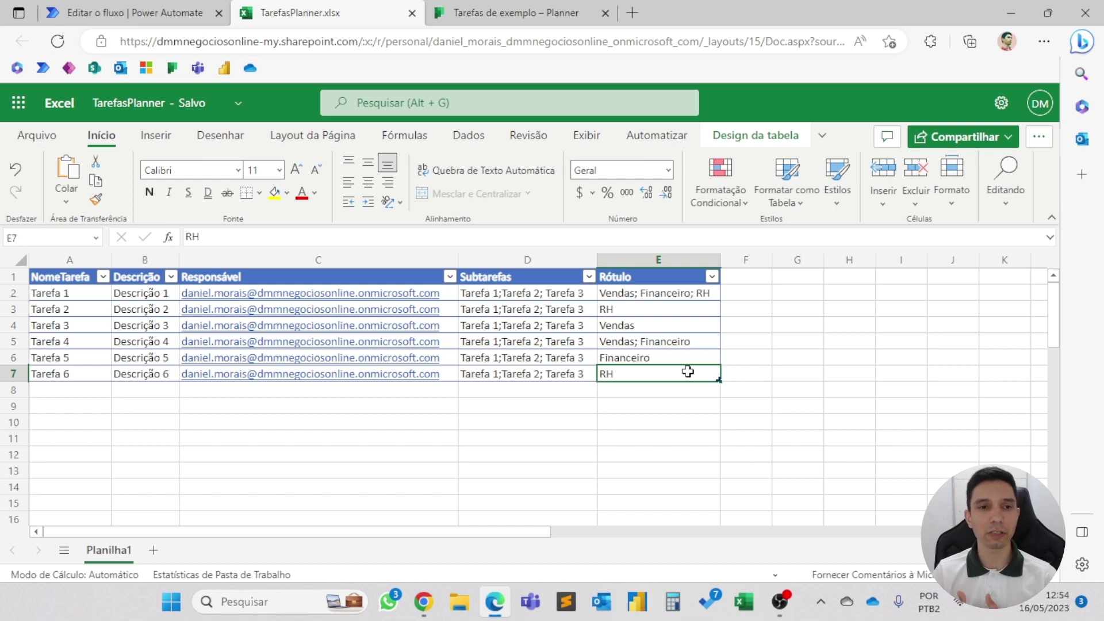
click(151, 17)
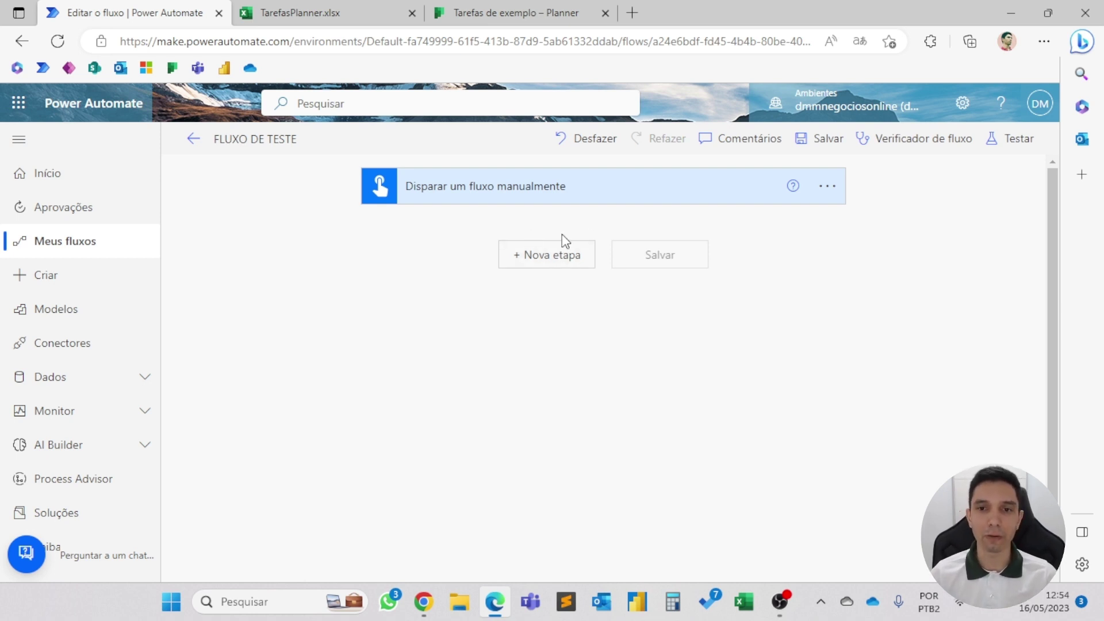
click(553, 258)
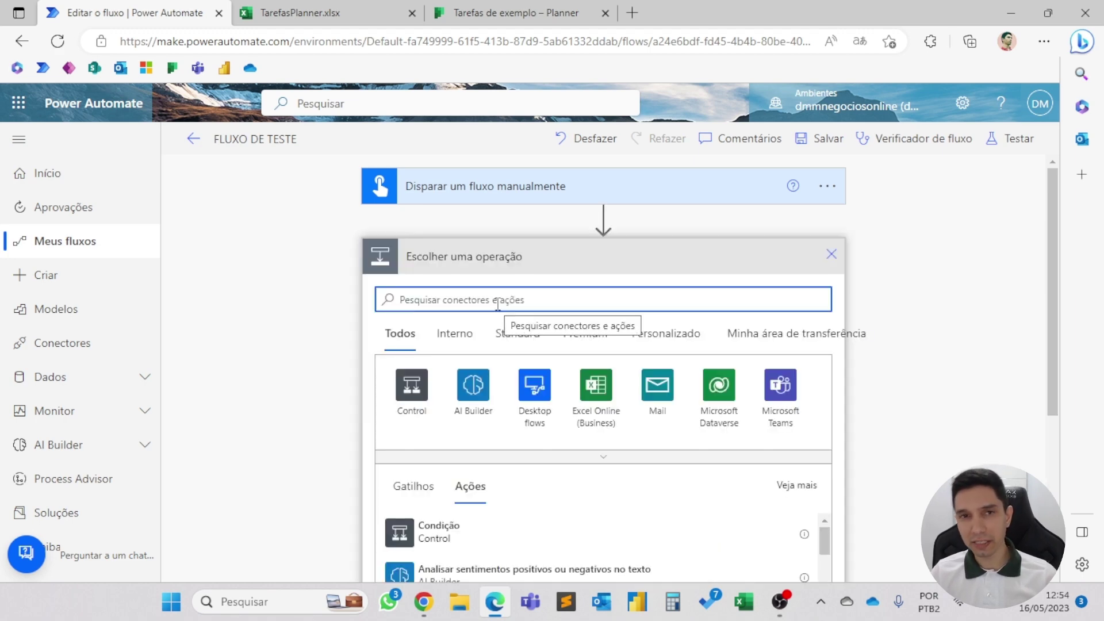
click(352, 10)
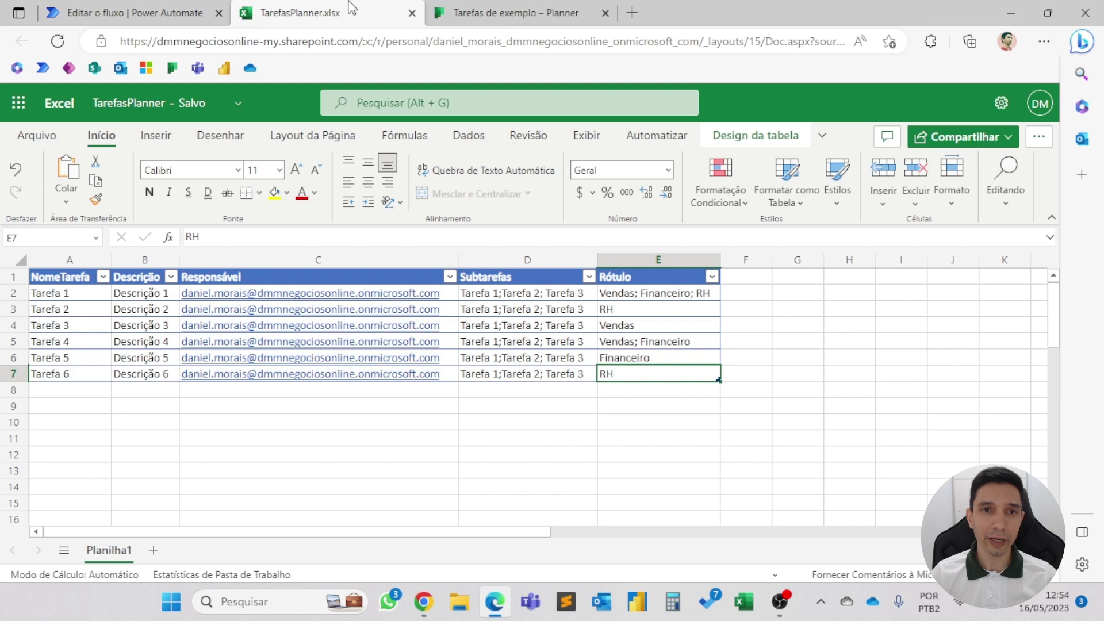
click(106, 12)
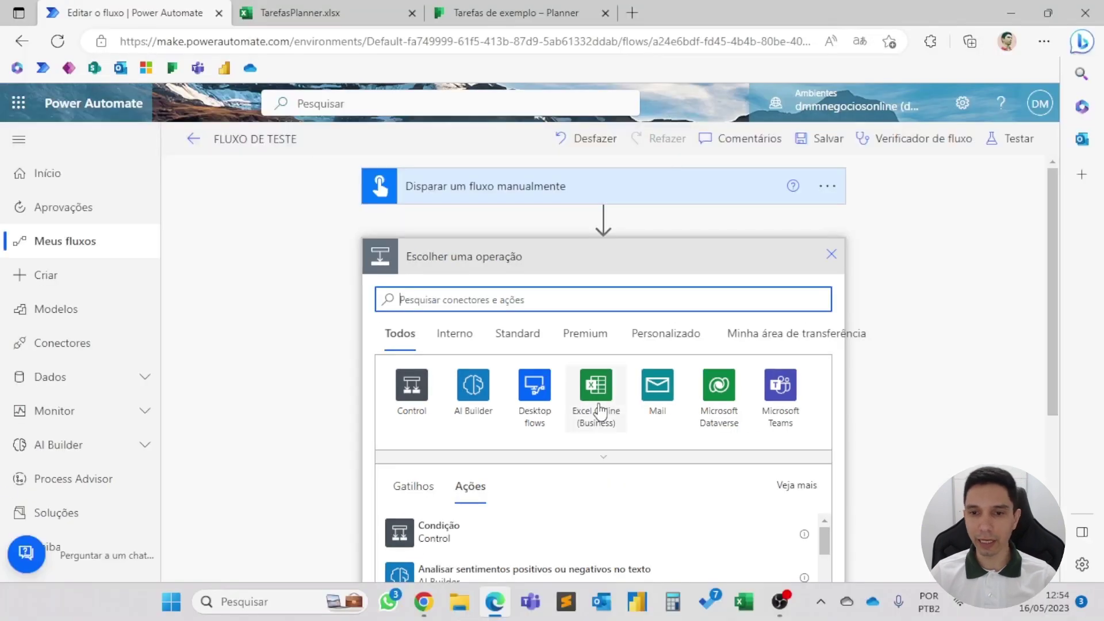
click(600, 411)
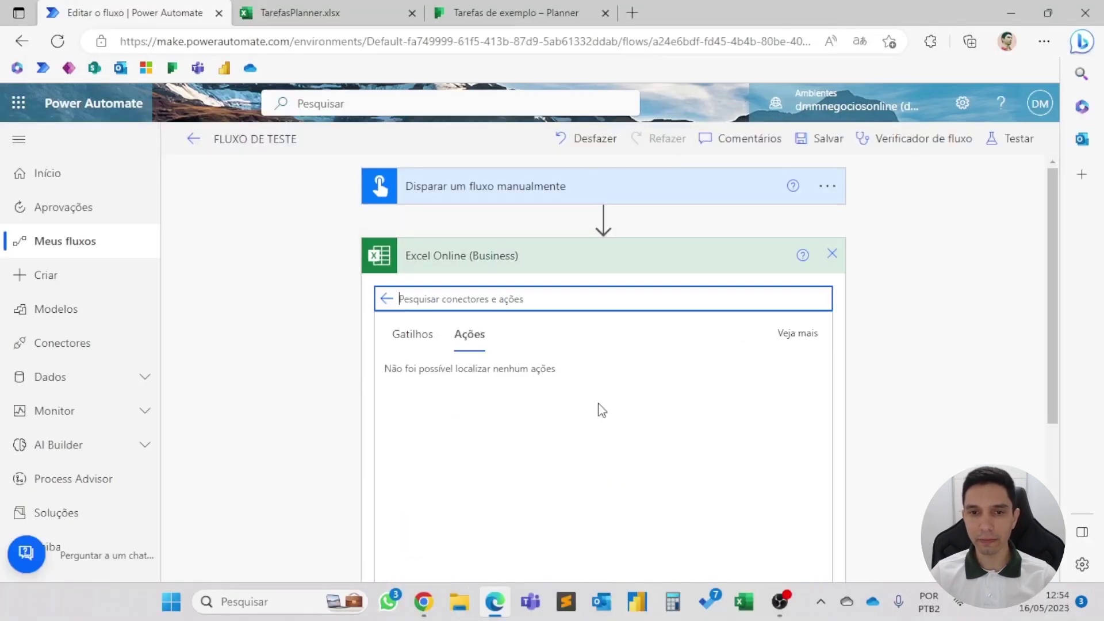
scroll(509, 372, down, 2)
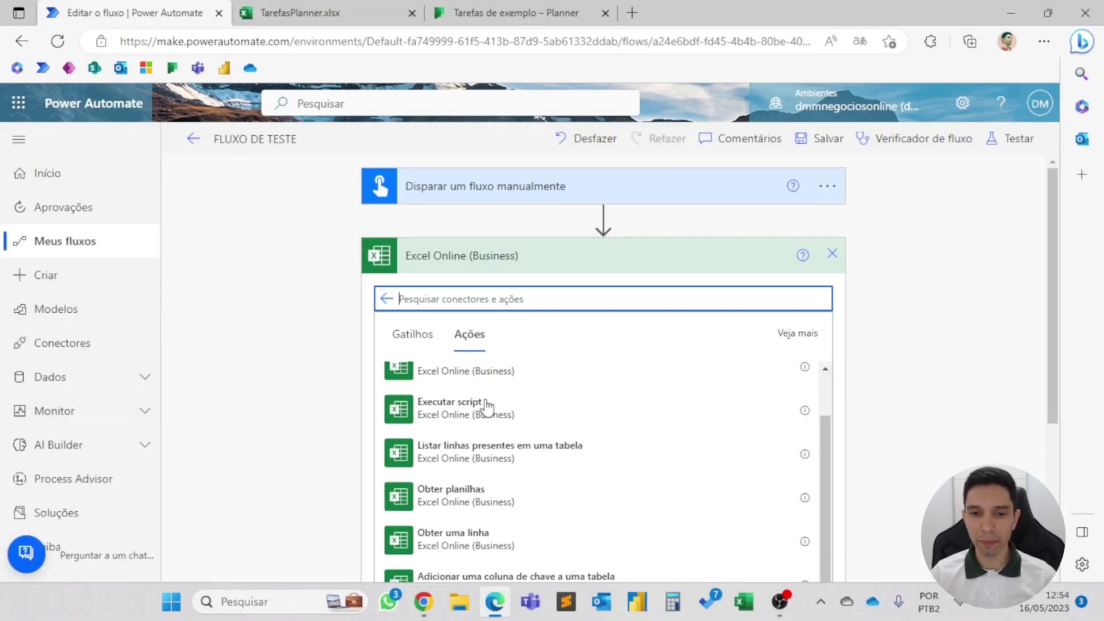
click(448, 455)
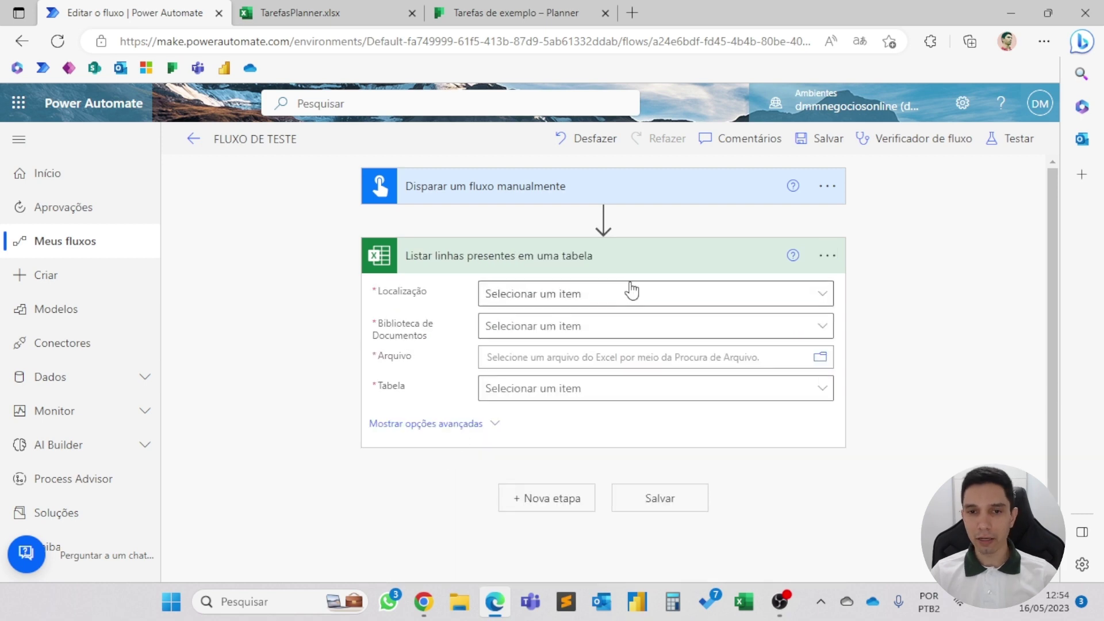
Set the Excel action's Localização to OneDrive for Business and its Biblioteca de Documentos to OneDrive.
click(634, 294)
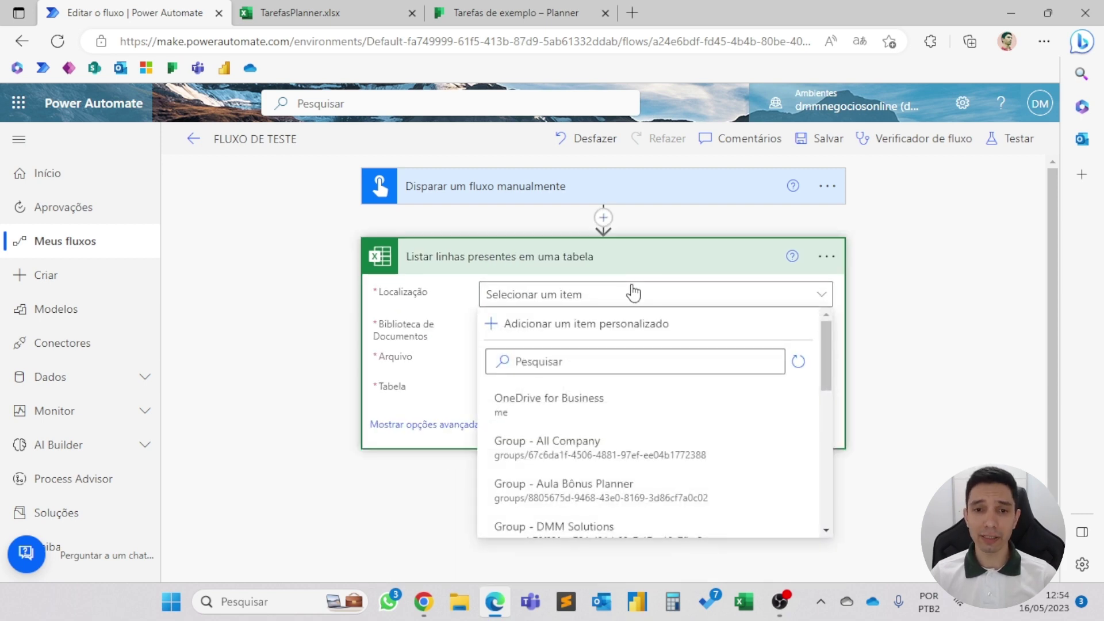
click(530, 416)
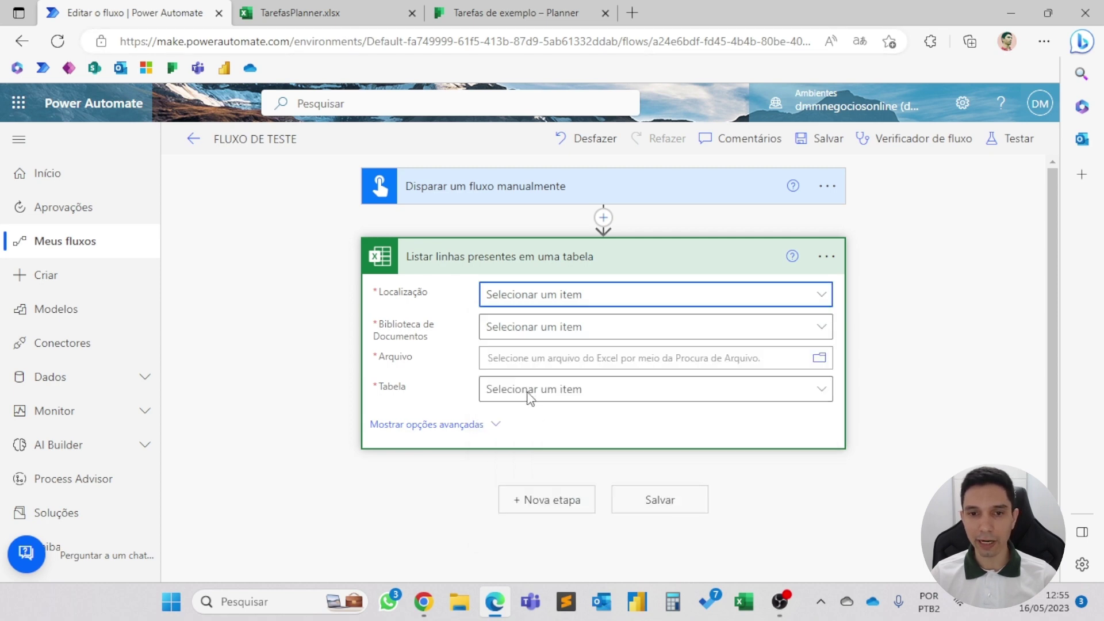
click(525, 339)
click(540, 432)
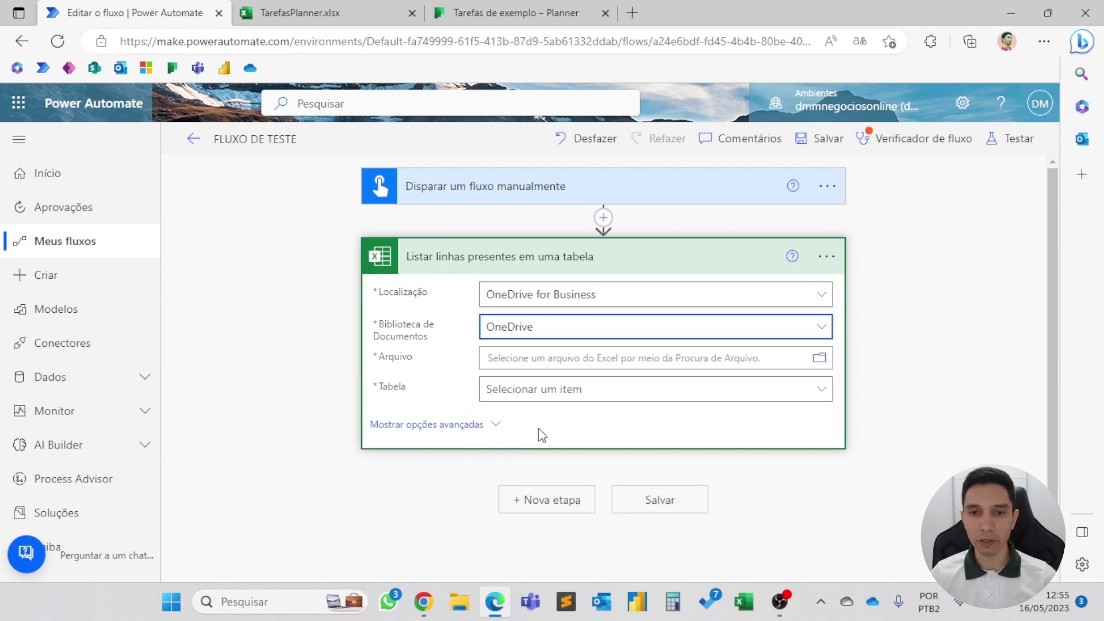
click(809, 362)
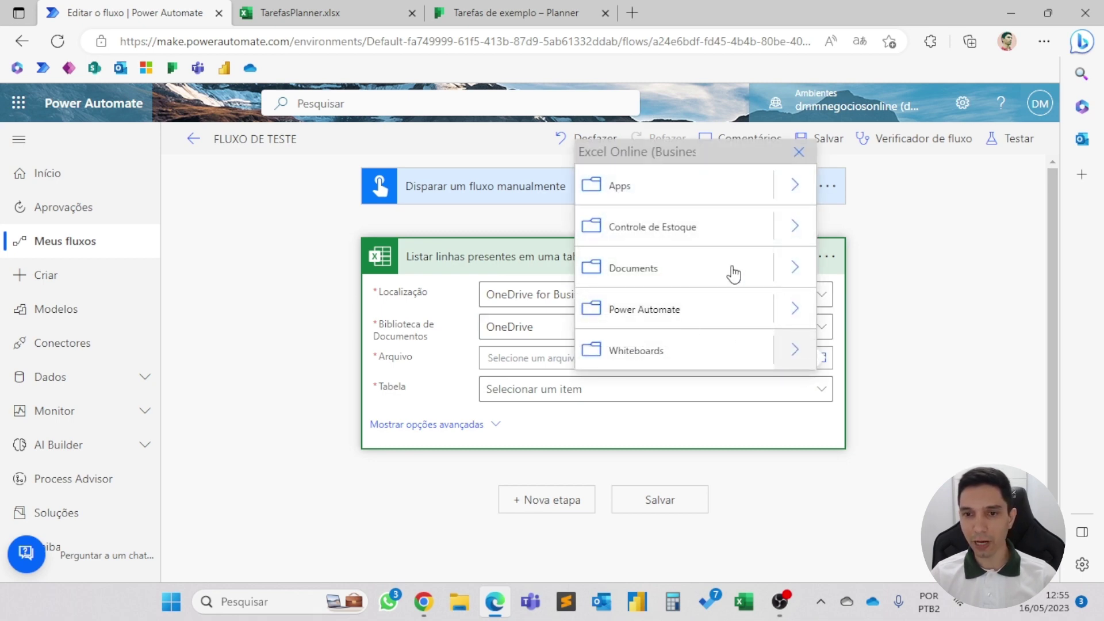
click(793, 311)
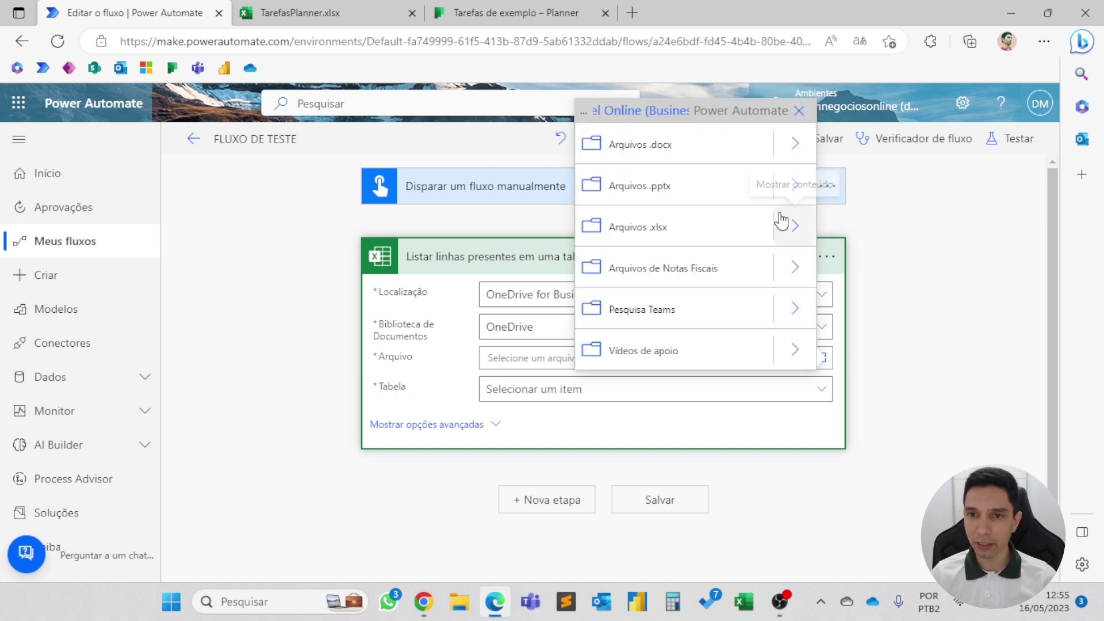
click(795, 225)
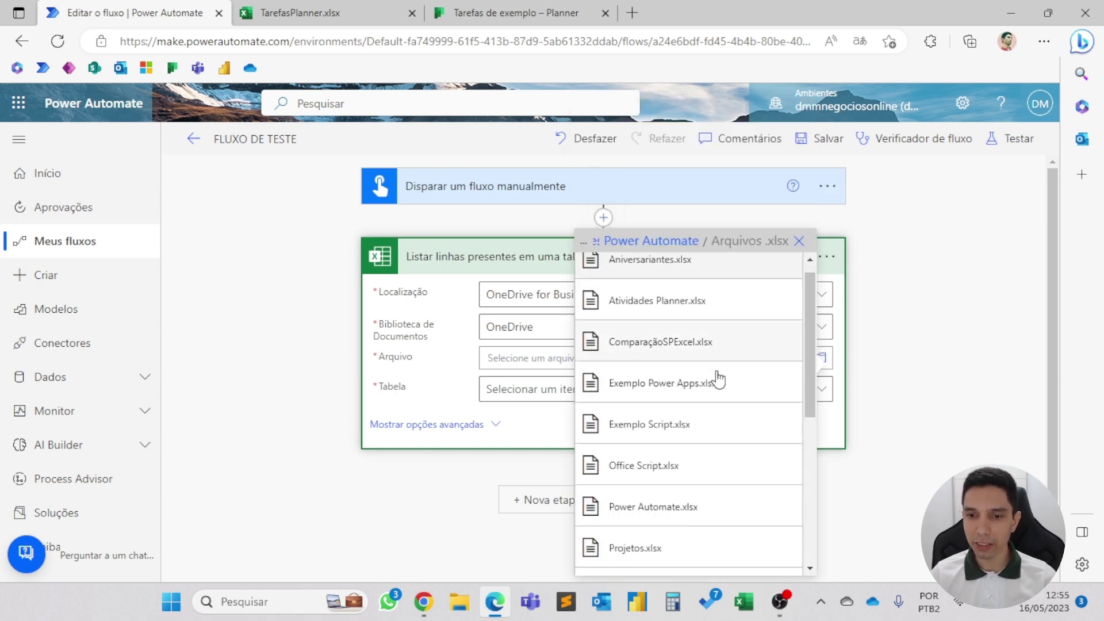
scroll(718, 379, down, 5)
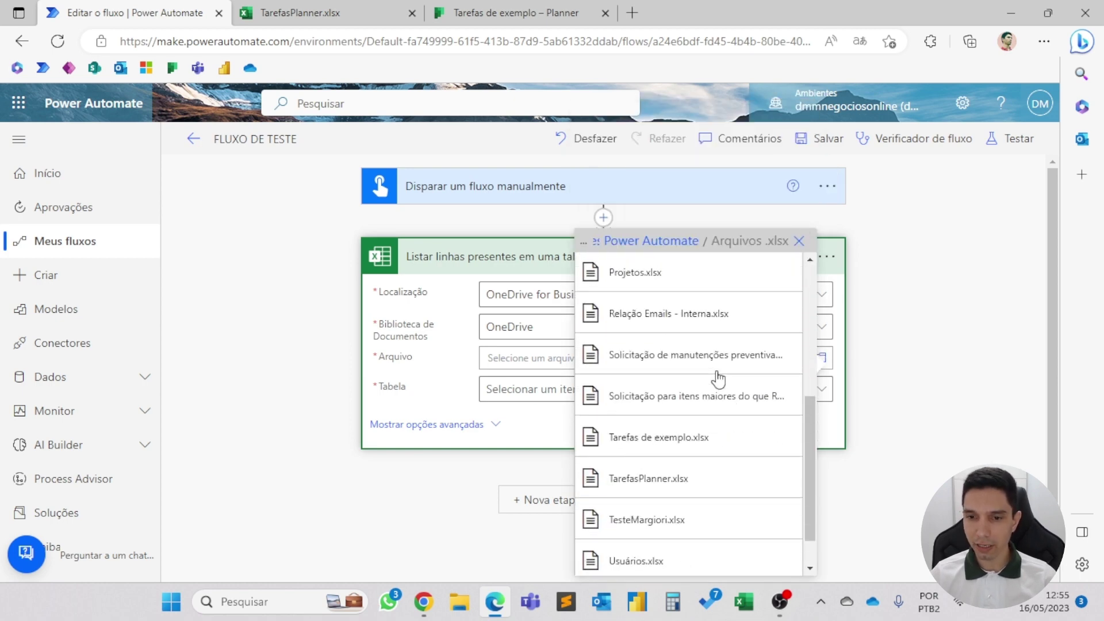
click(635, 450)
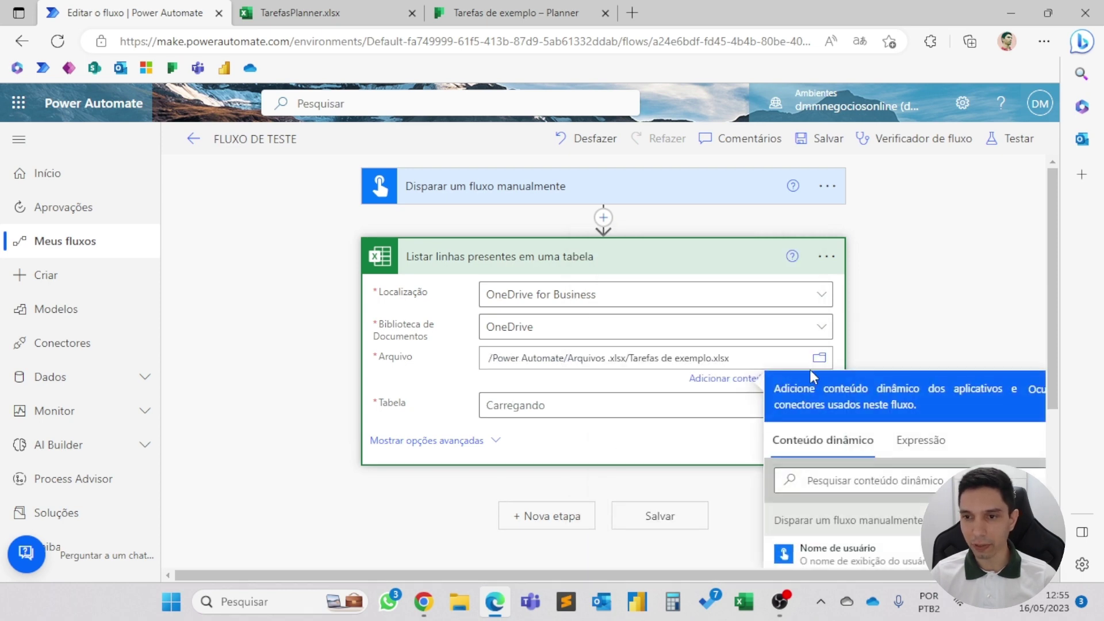
Set the Excel action's Arquivo to /Power Automate/Arquivos .xlsx/TarefasPlanner.xlsx and its Tabela to Tabela1.
click(820, 357)
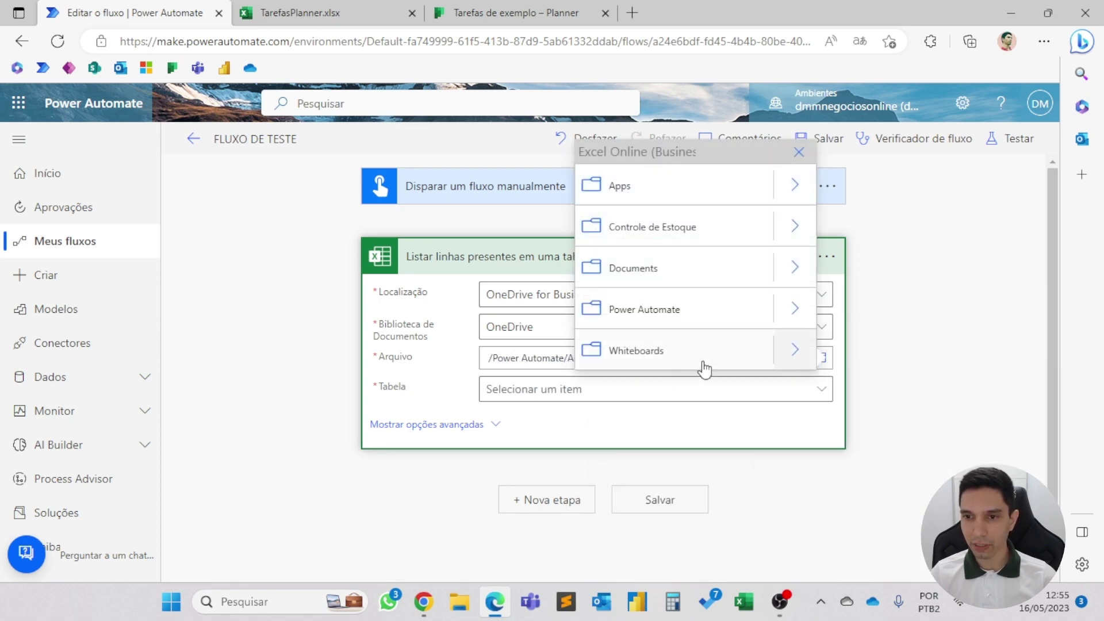
click(792, 309)
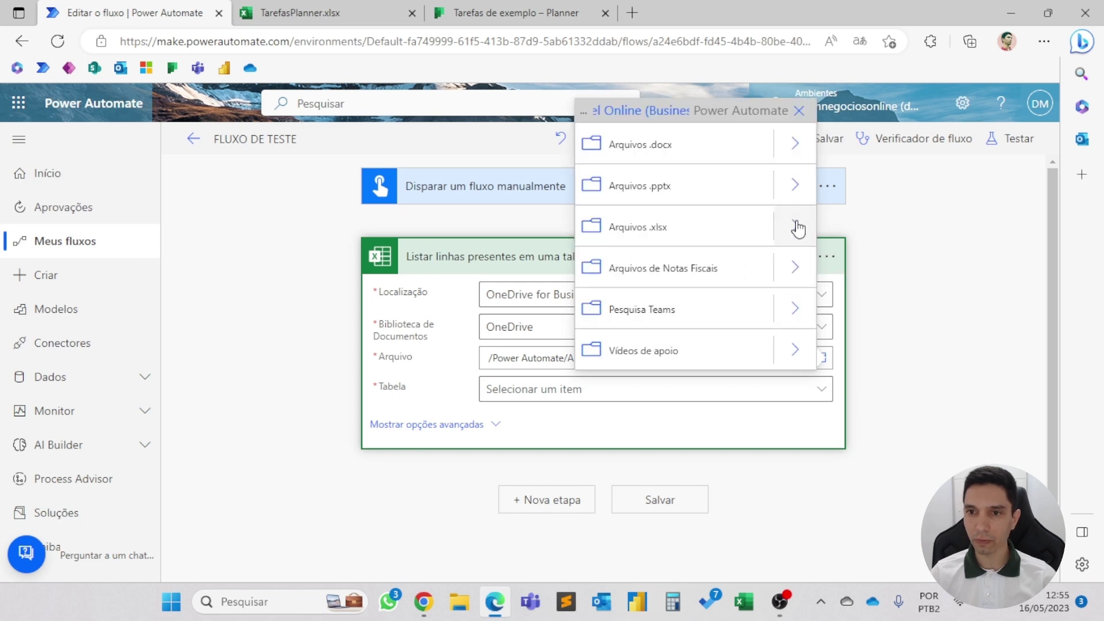
click(798, 228)
scroll(661, 419, down, 5)
click(661, 433)
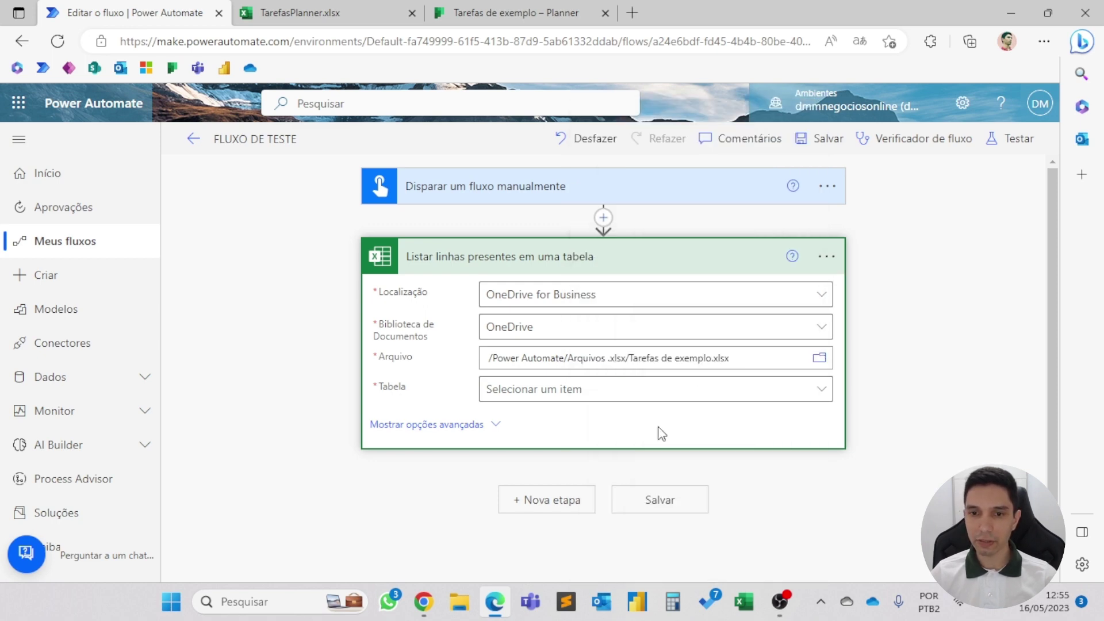
click(541, 394)
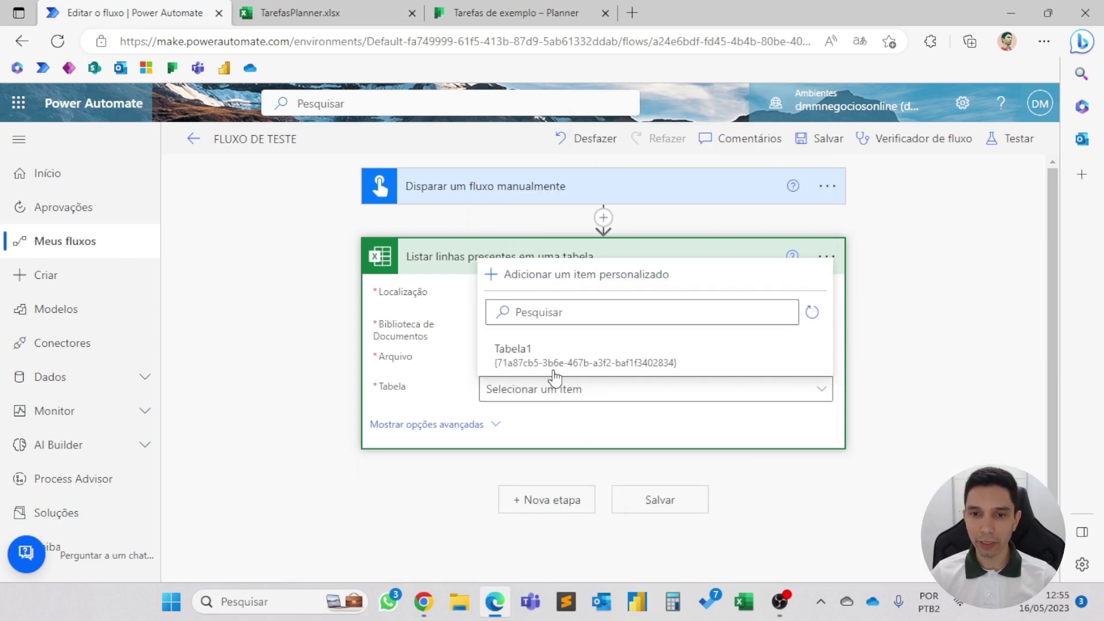
click(553, 362)
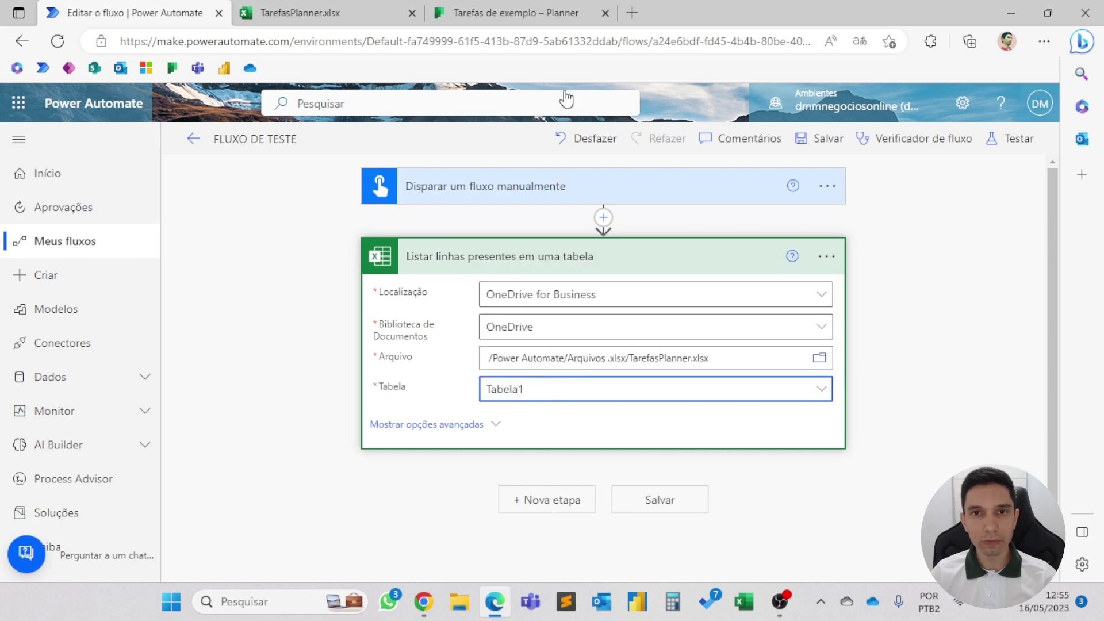
Collapse the Excel action and add the Planner action Criar uma tarefa after it.
click(517, 12)
click(305, 12)
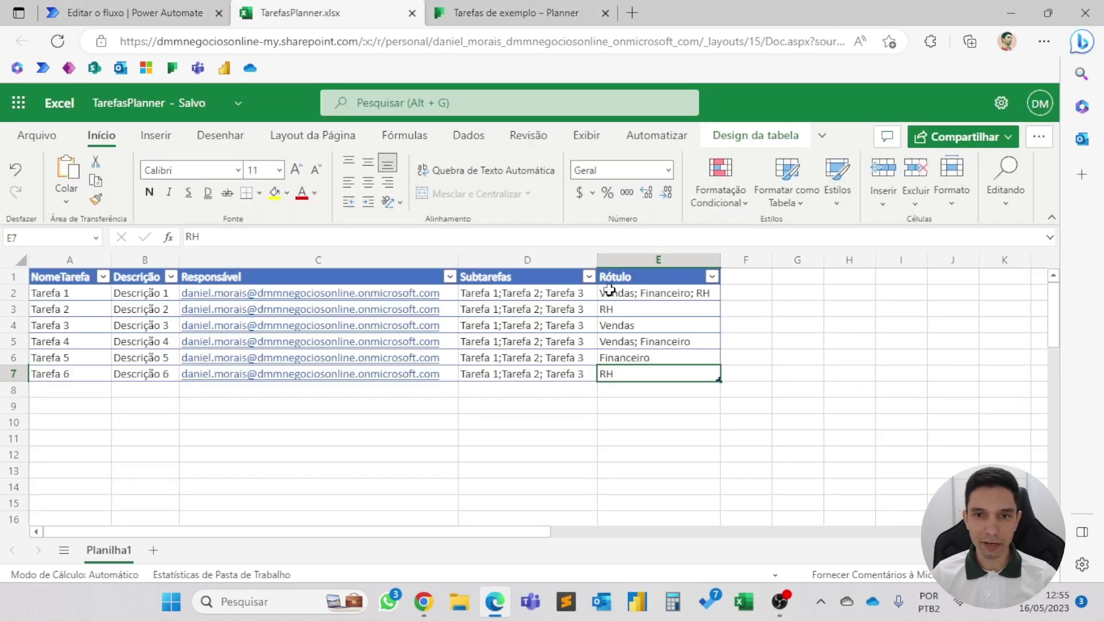
click(132, 13)
click(548, 257)
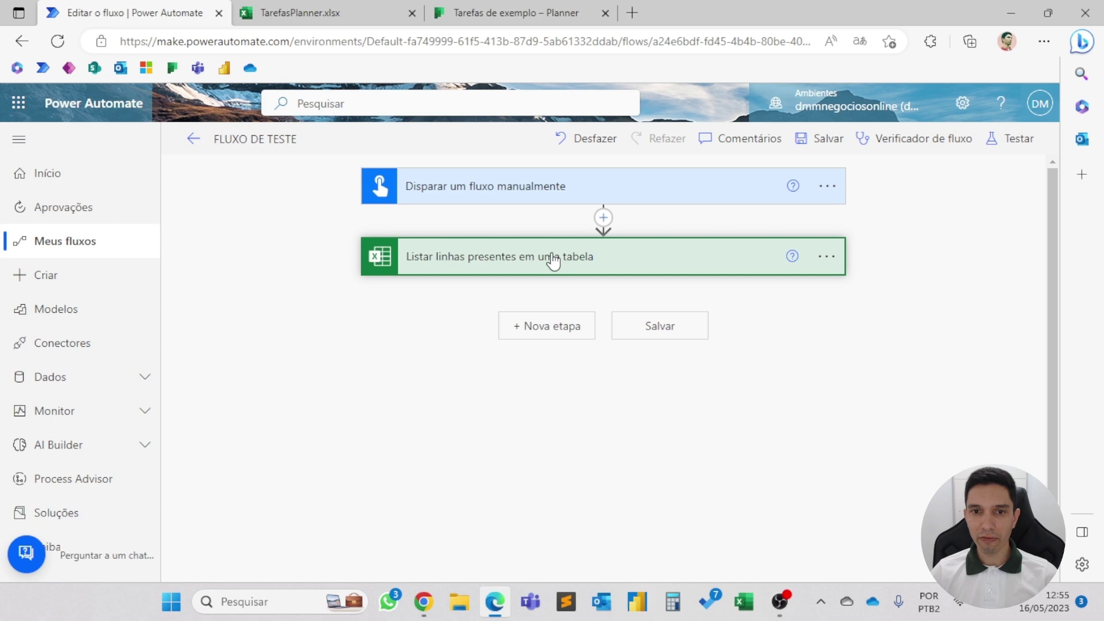
click(572, 340)
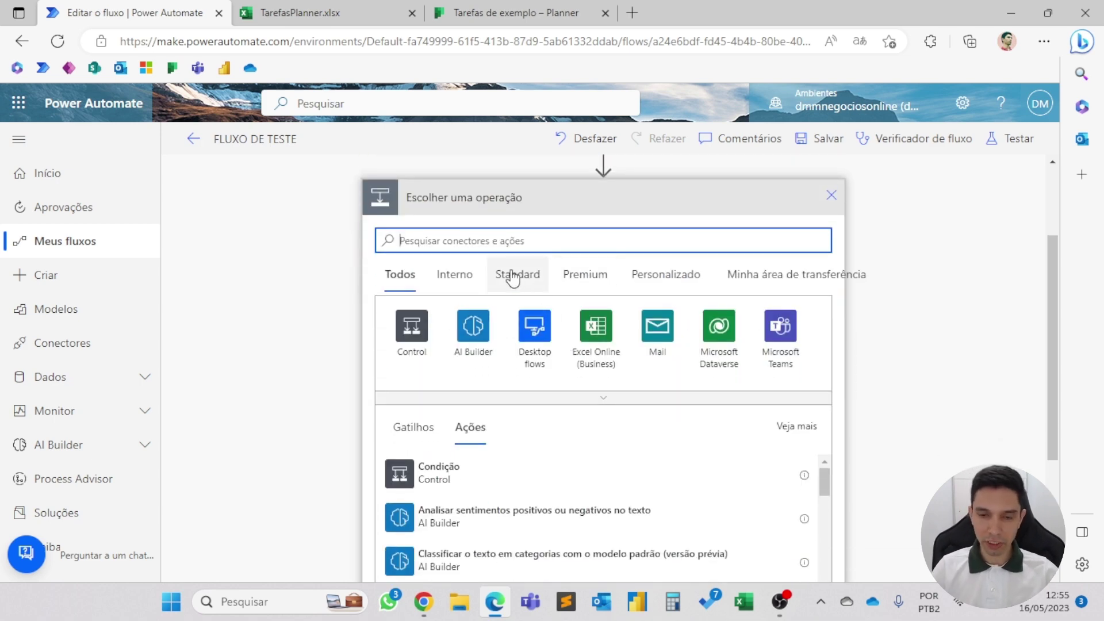
text(P)
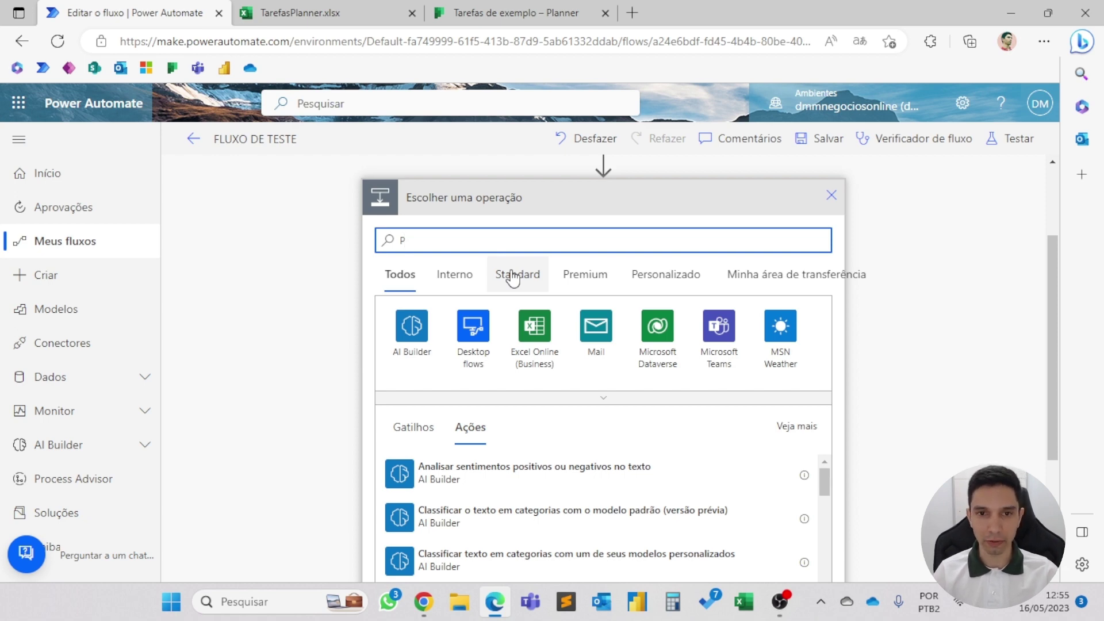
text(lanner)
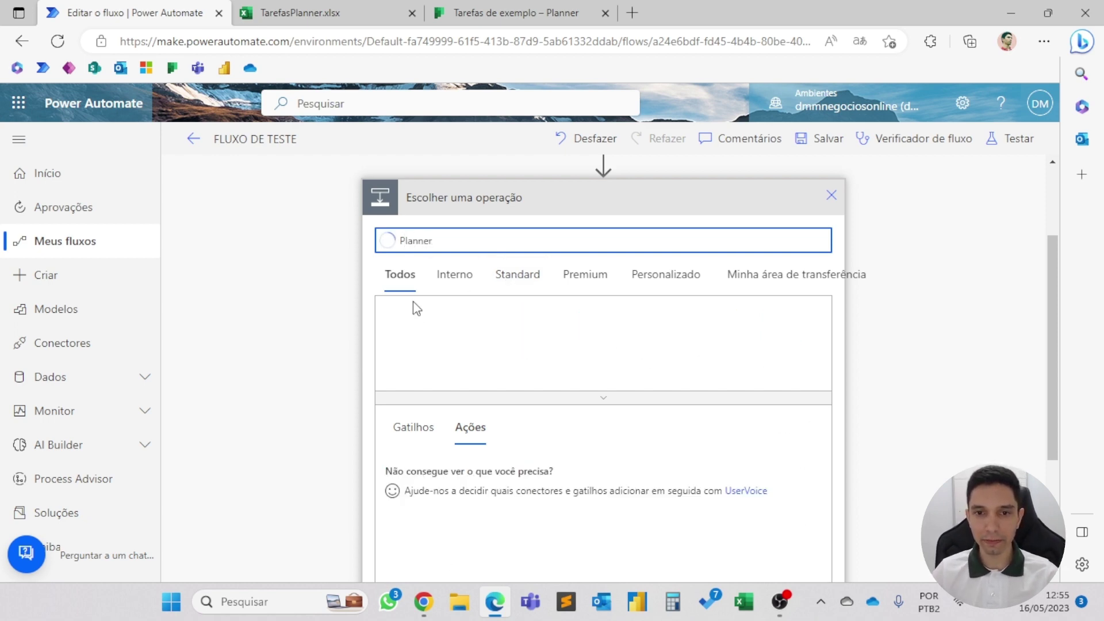
click(415, 325)
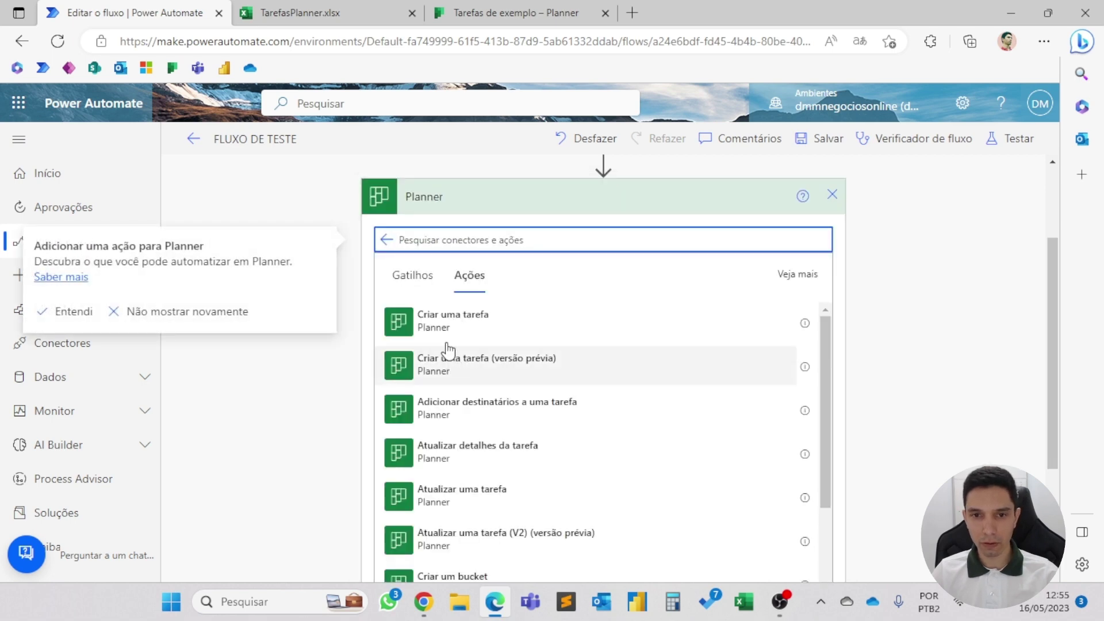
click(440, 322)
Set both the Id do grupo and the ID do Plano of the Criar uma tarefa action to Tarefas de exemplo.
click(541, 236)
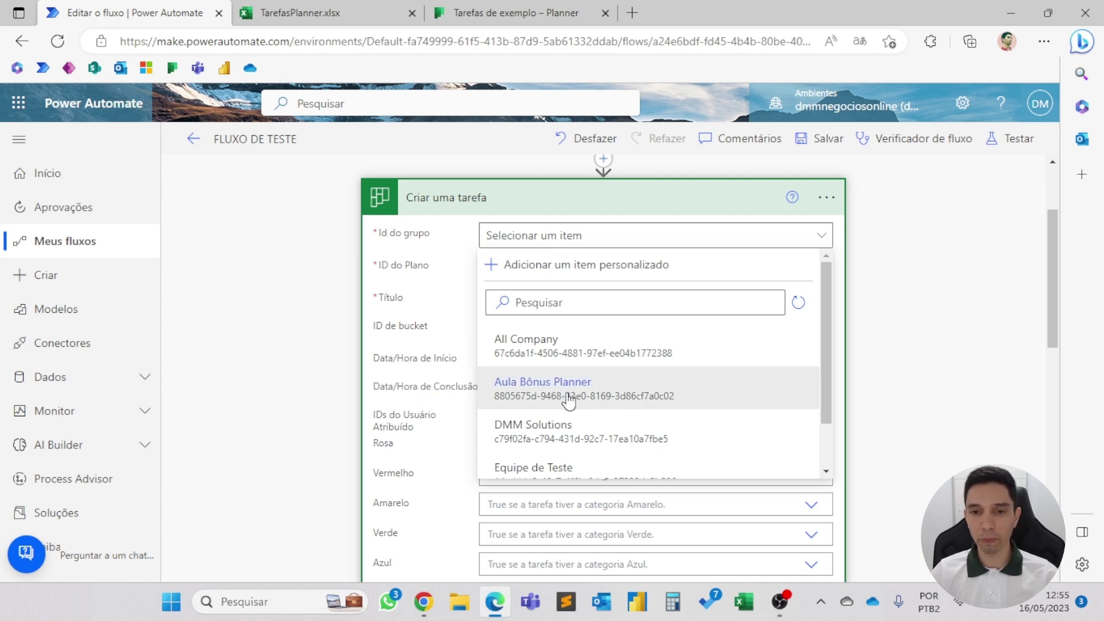
click(478, 12)
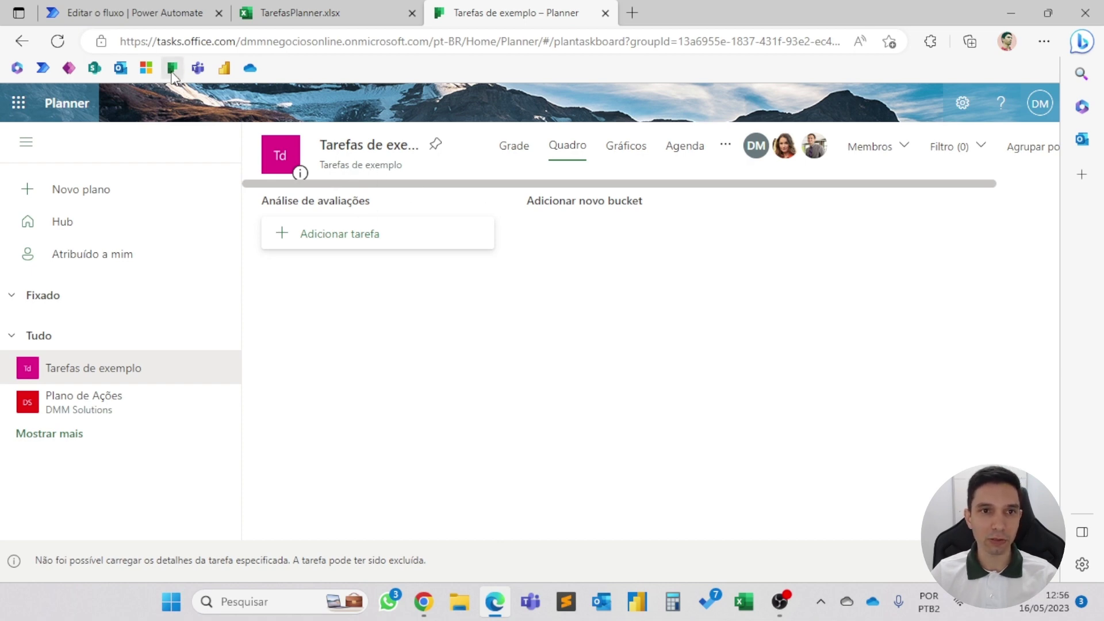
click(172, 13)
scroll(615, 363, down, 2)
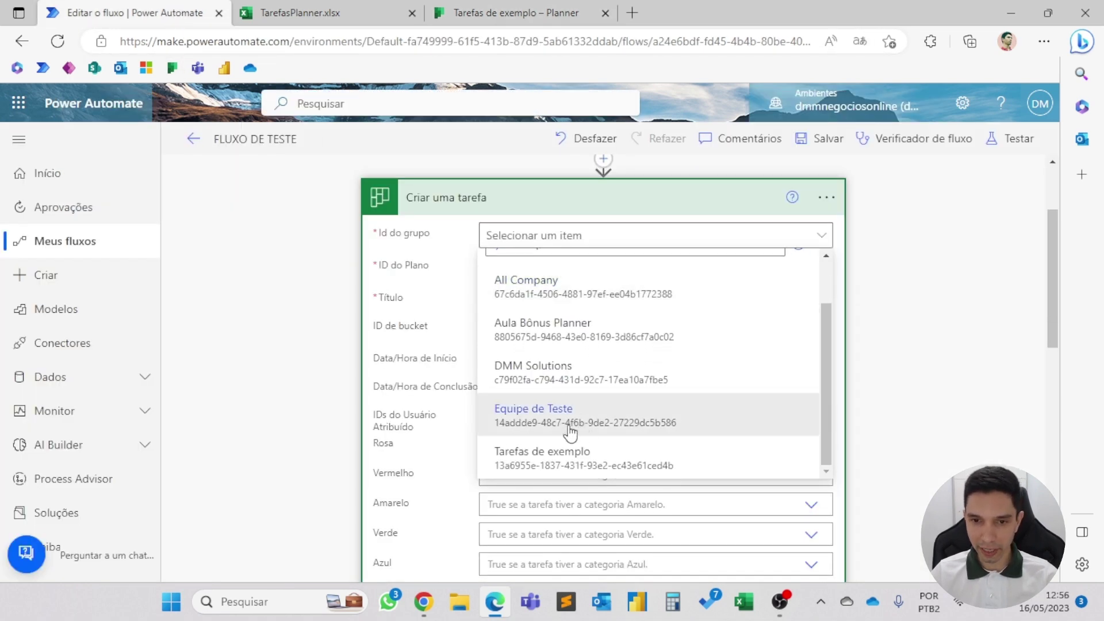
click(546, 454)
click(541, 267)
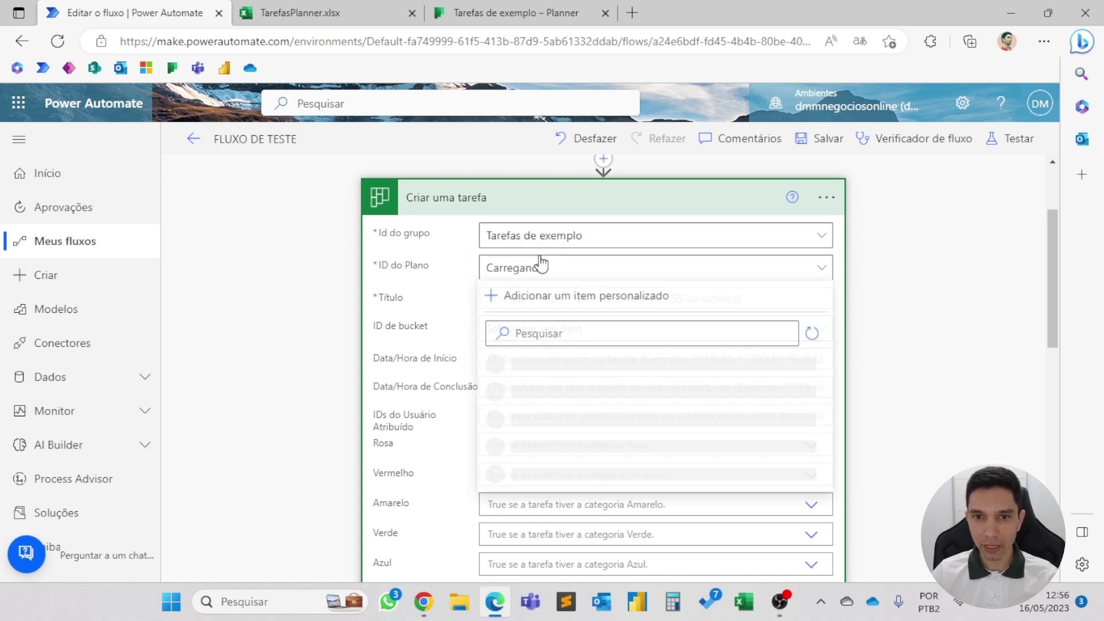
click(569, 376)
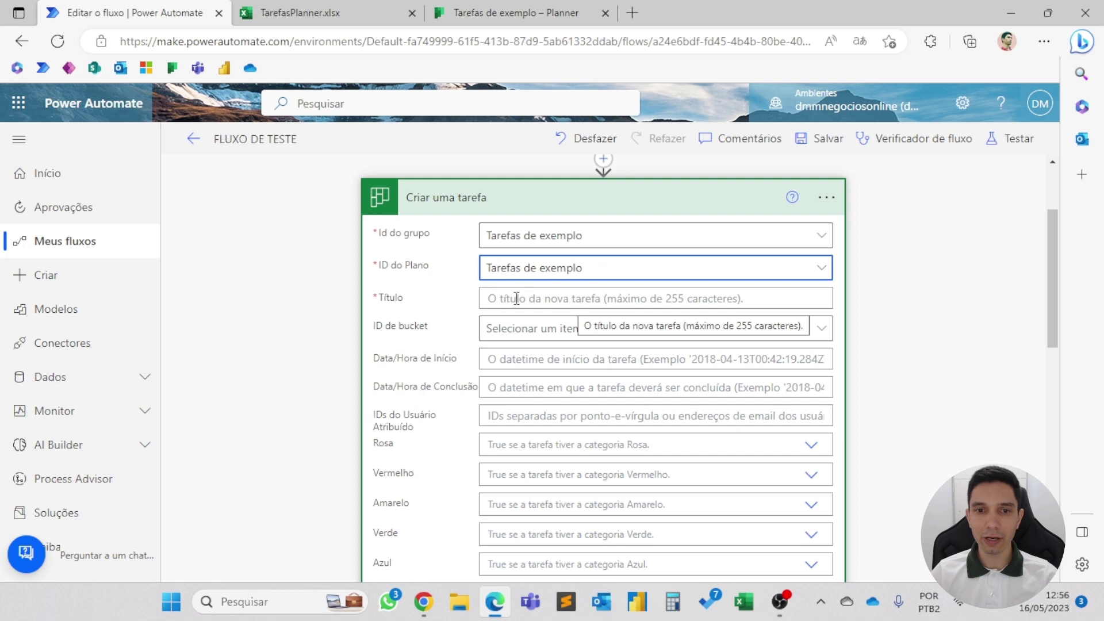
scroll(516, 299, down, 1)
scroll(516, 298, down, 1)
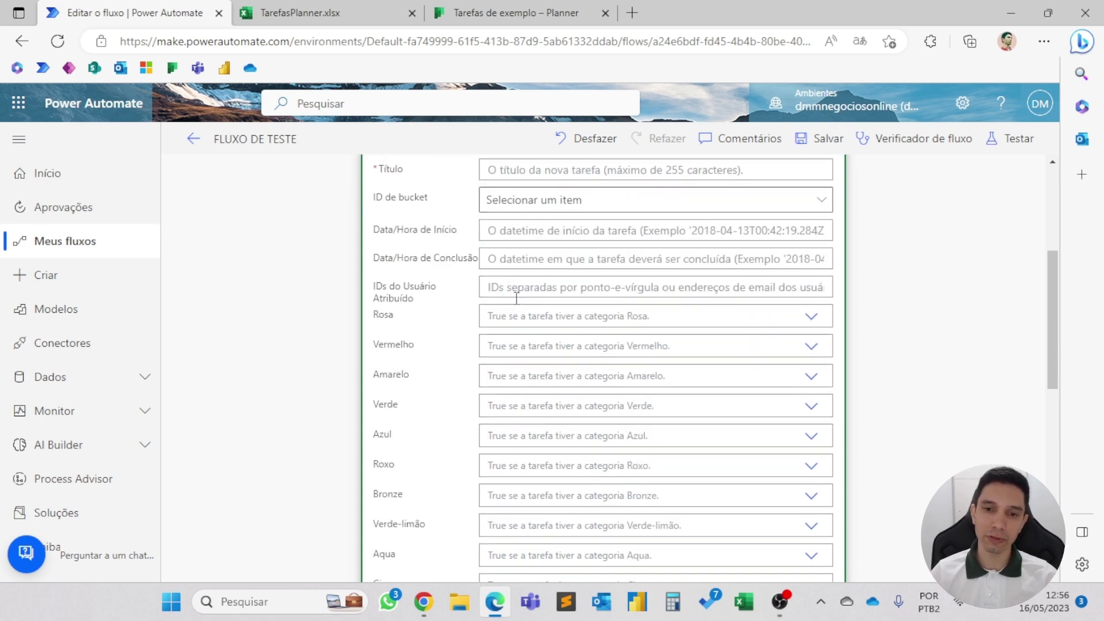
scroll(516, 299, up, 2)
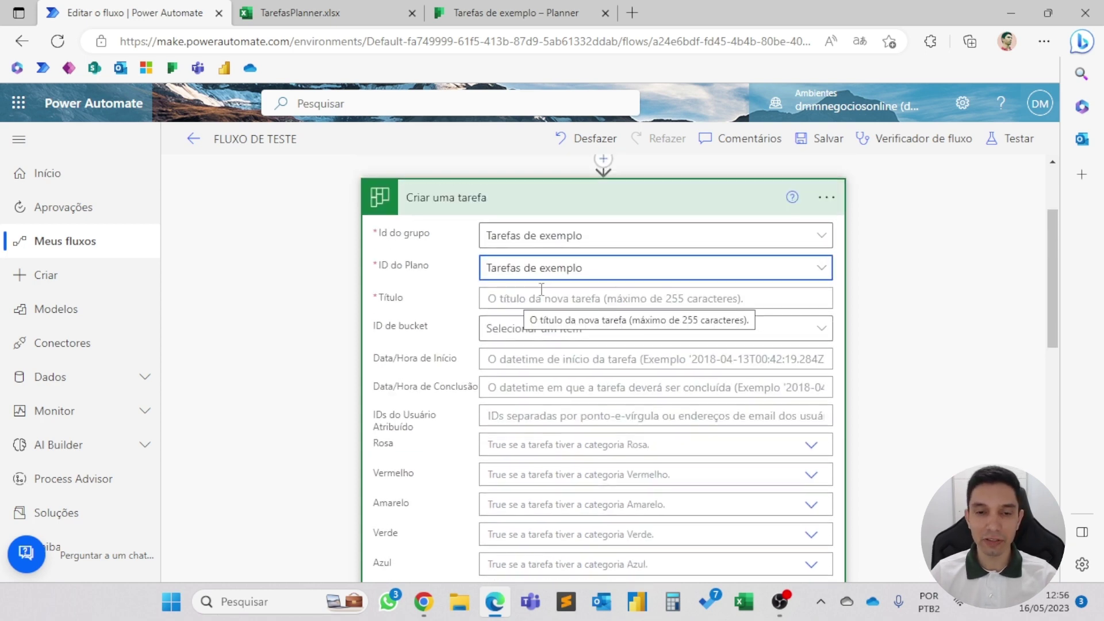
scroll(541, 288, down, 1)
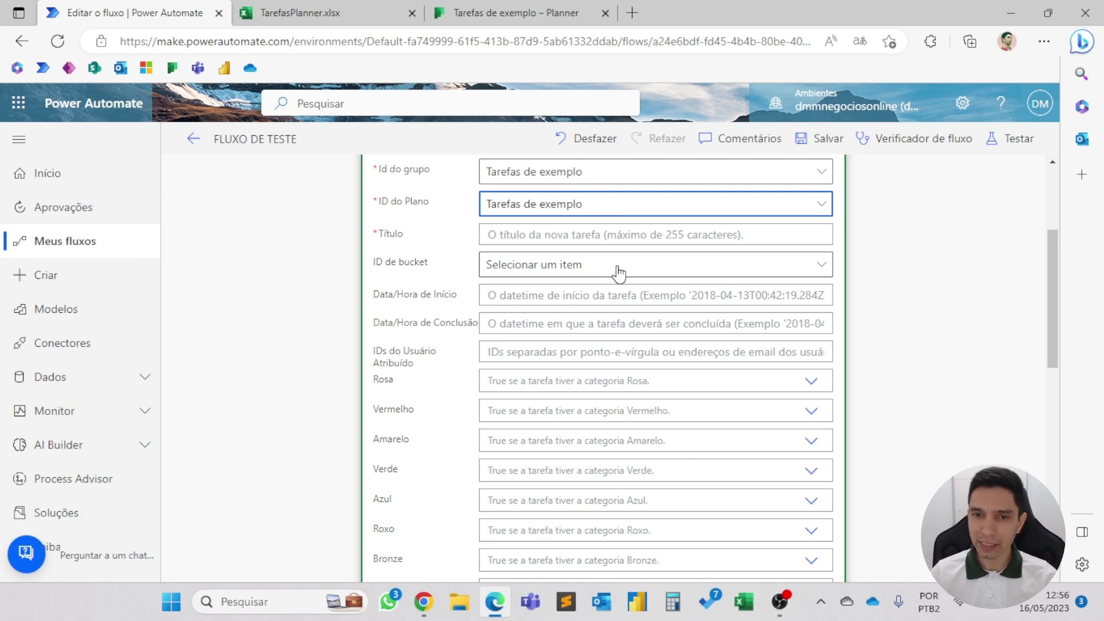
Set the Título of the Criar uma tarefa action to the NomeTarefa dynamic value and expand the action again inside the loop.
click(562, 226)
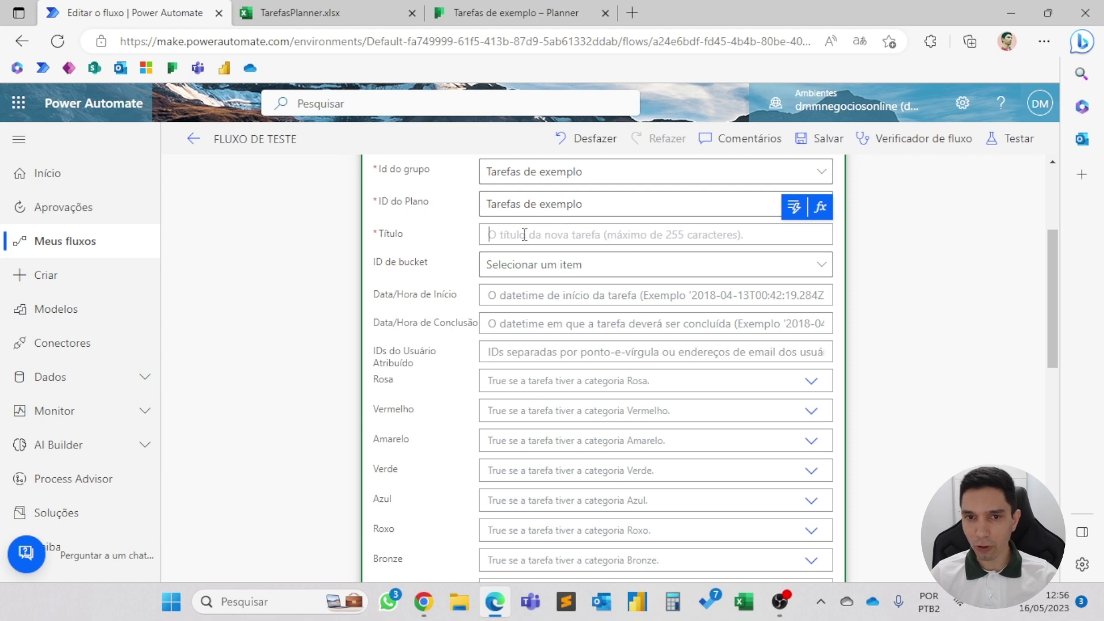
click(509, 16)
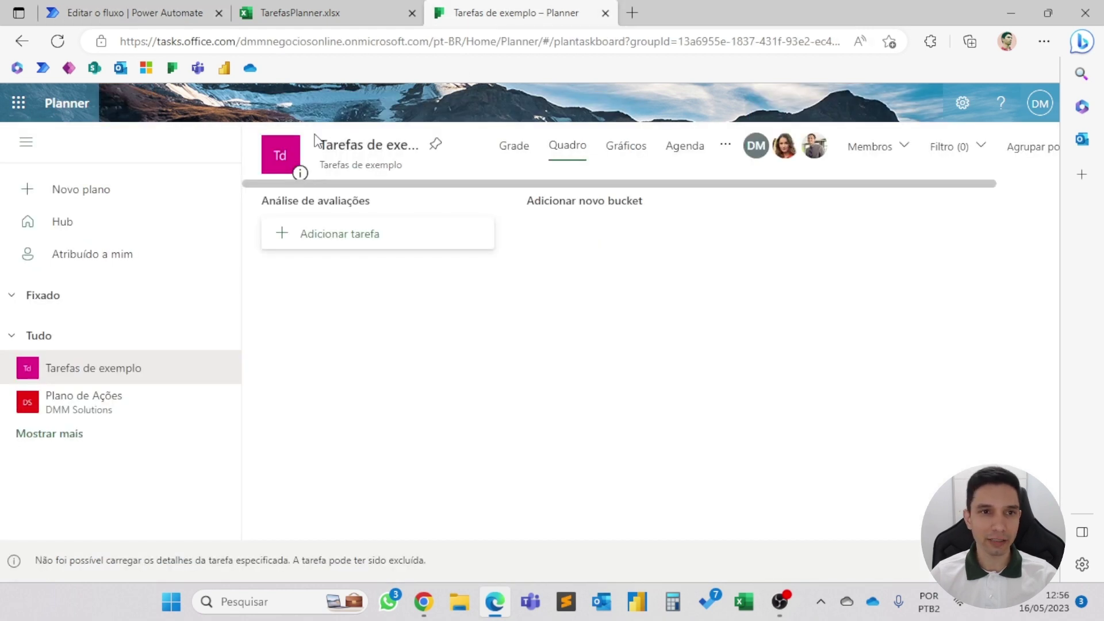
click(322, 12)
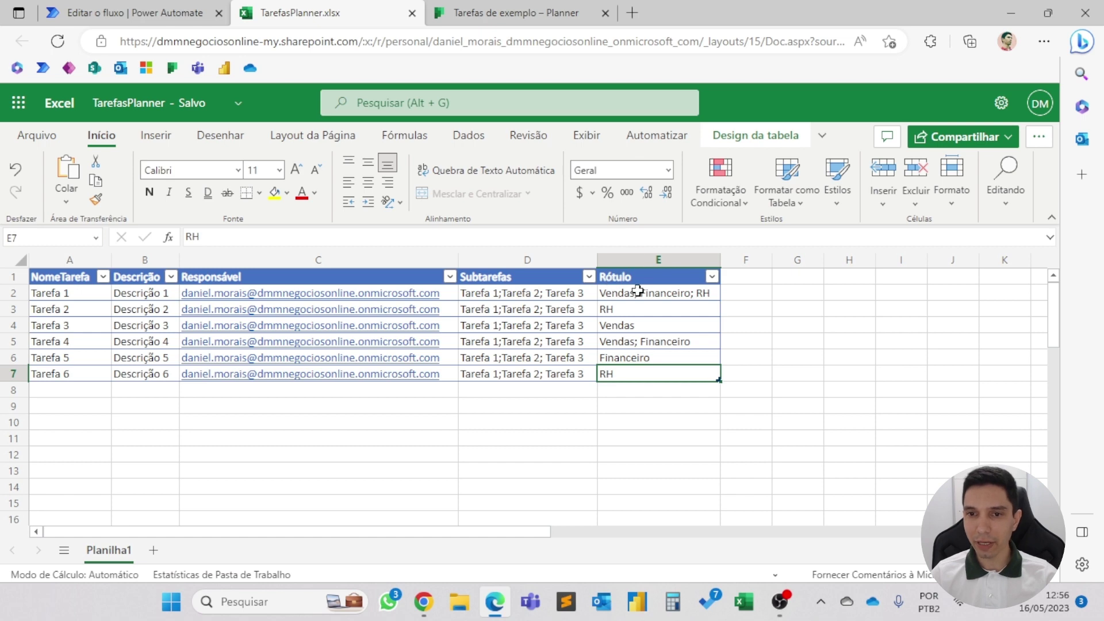
click(135, 17)
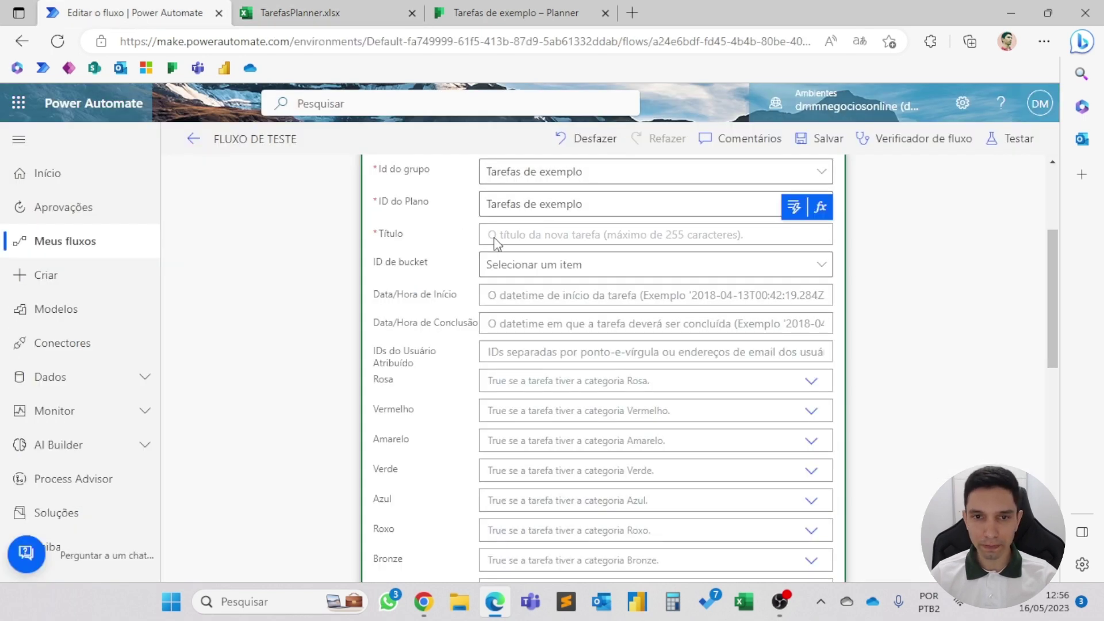
click(794, 210)
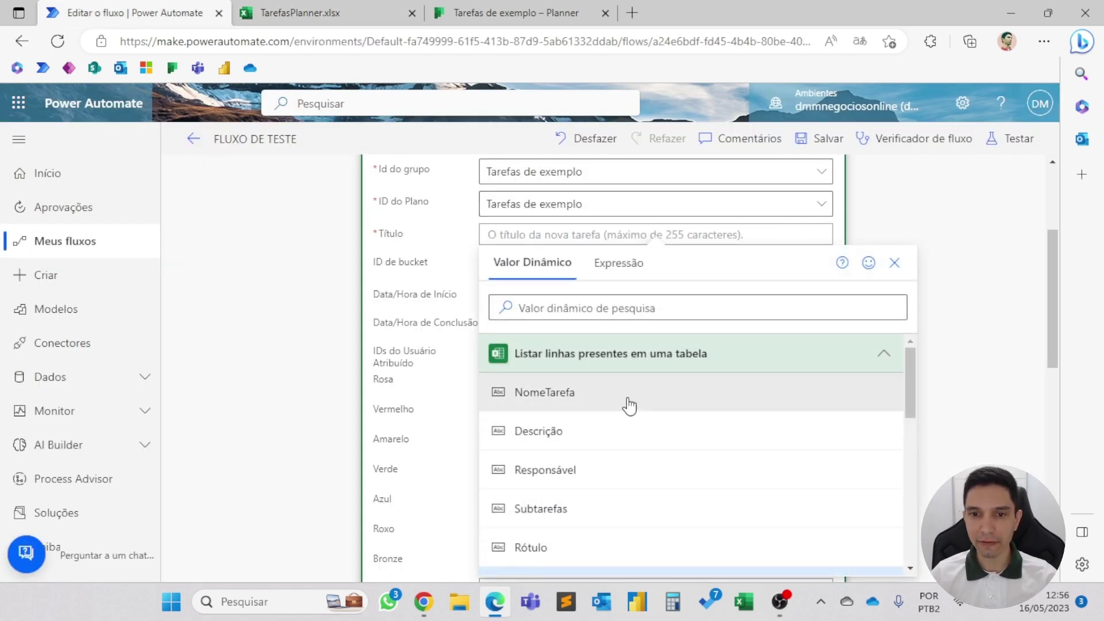
click(574, 391)
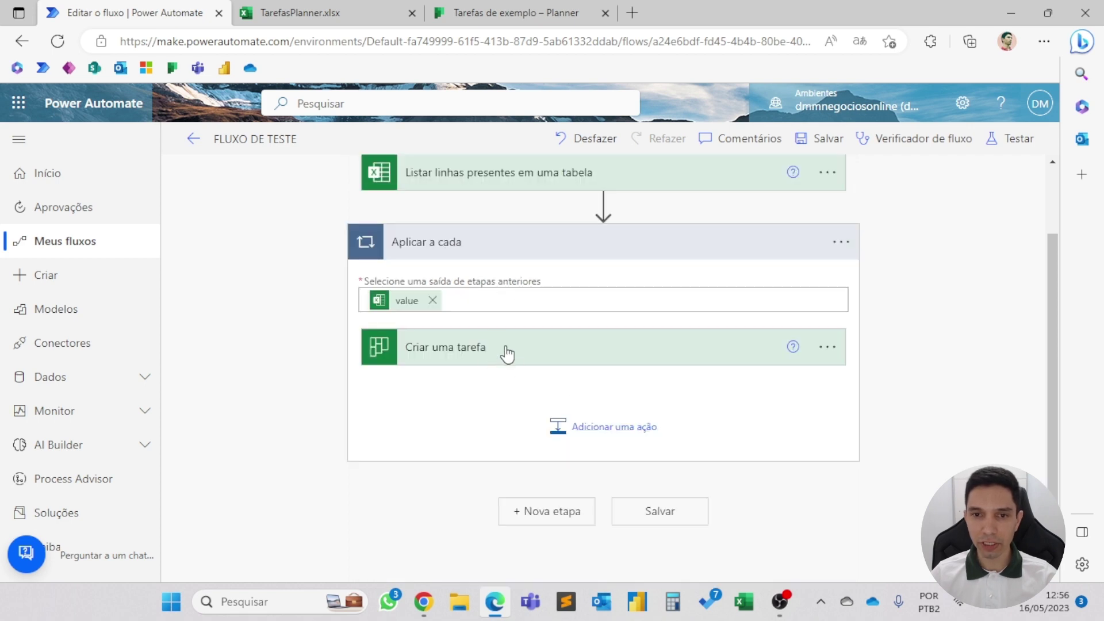
click(555, 361)
Examine the Criar uma tarefa fields, especially the label colour fields such as Rosa, Vermelho, Amarelo and Verde.
scroll(473, 195, up, 1)
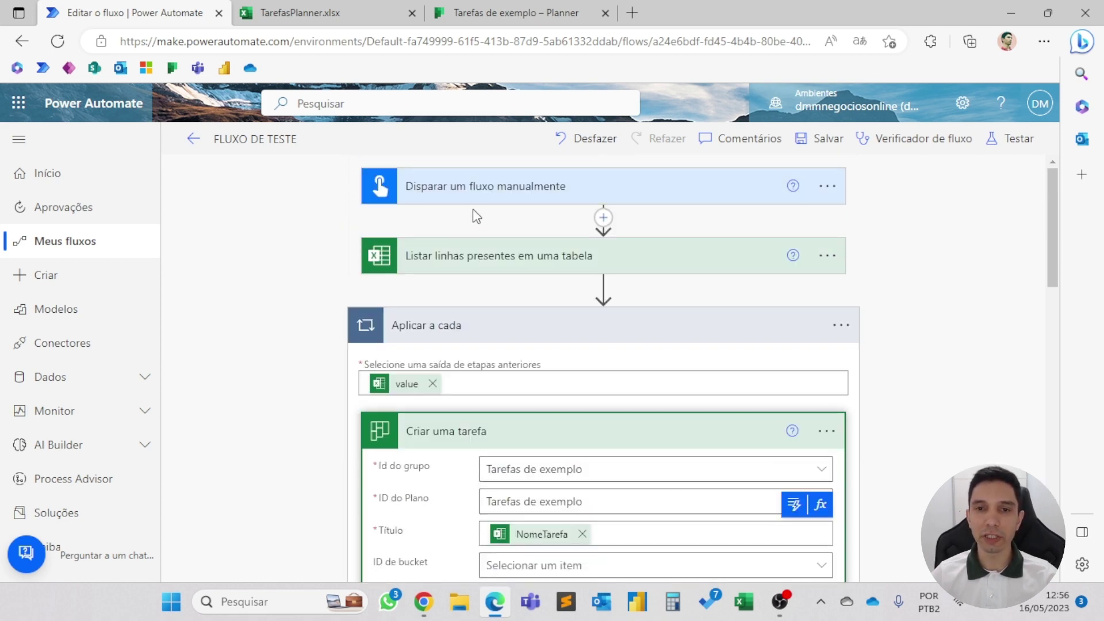
scroll(452, 288, down, 3)
scroll(460, 296, down, 2)
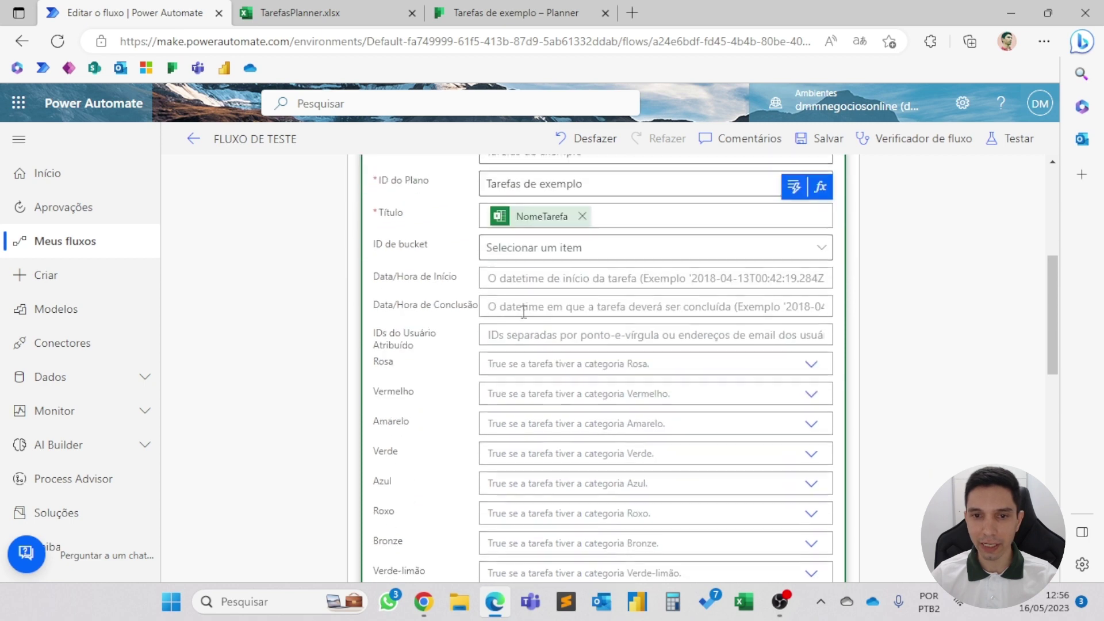
scroll(514, 328, up, 2)
scroll(514, 328, down, 2)
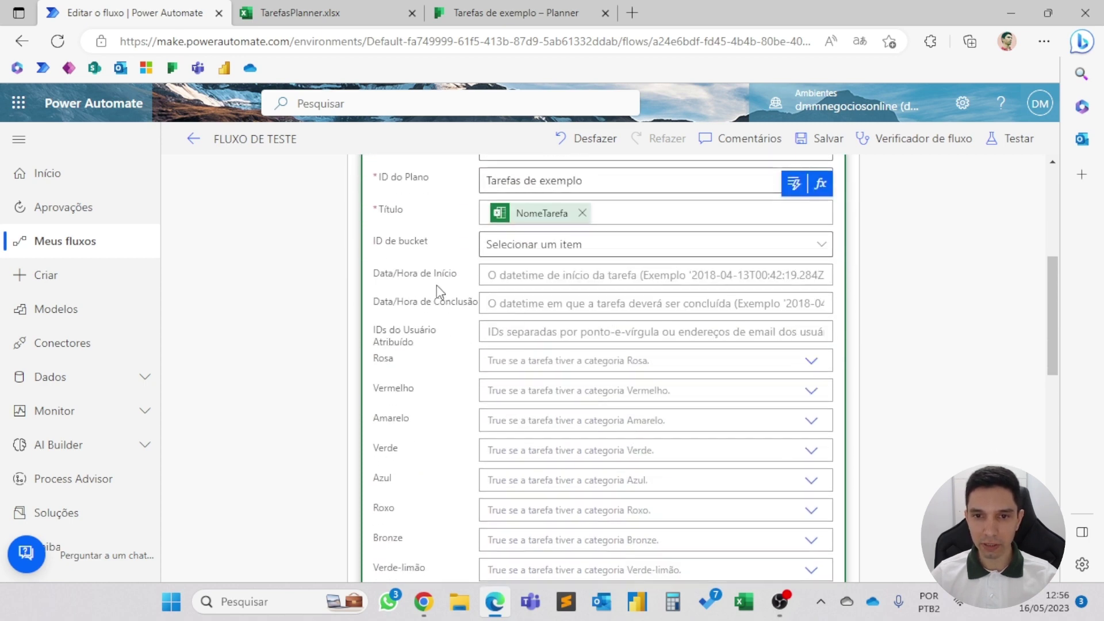
scroll(381, 454, down, 2)
scroll(380, 446, down, 1)
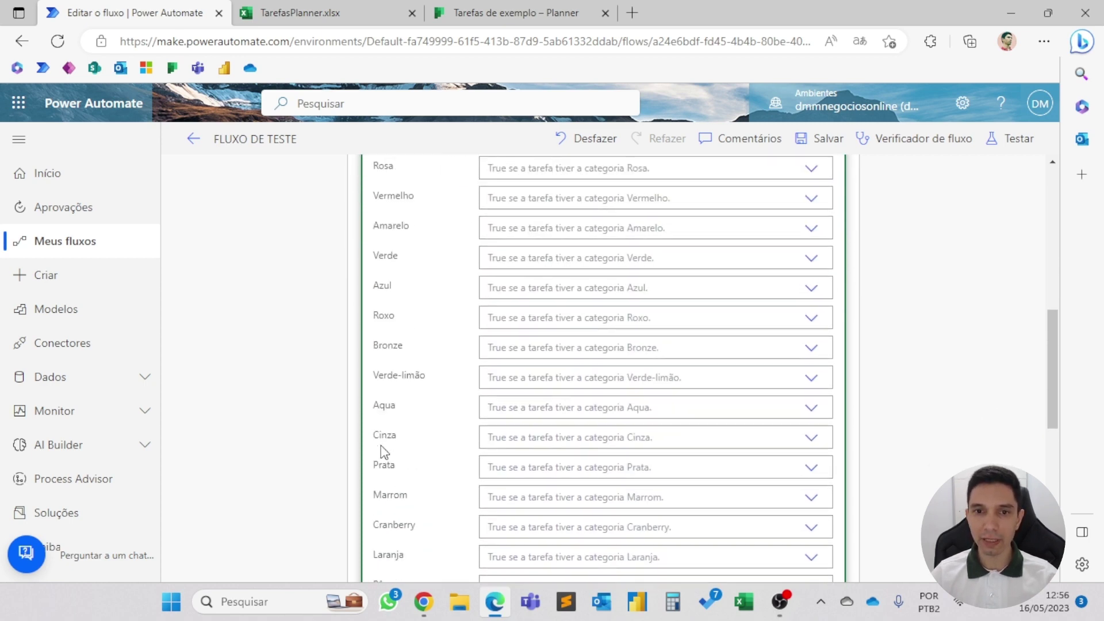
scroll(381, 446, up, 2)
scroll(384, 452, down, 1)
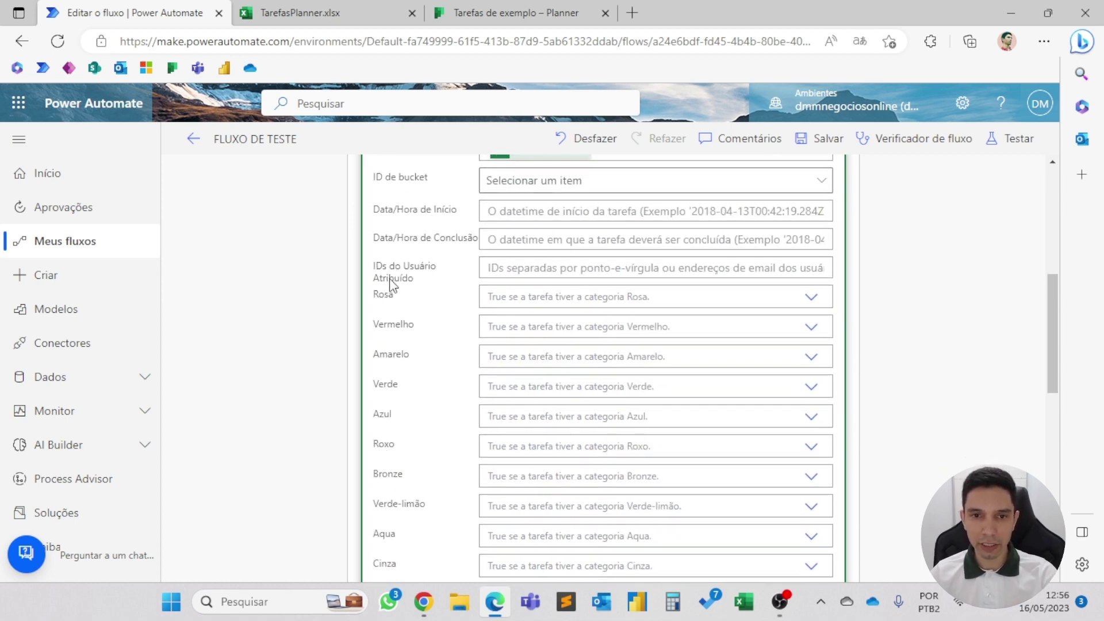
scroll(403, 271, down, 1)
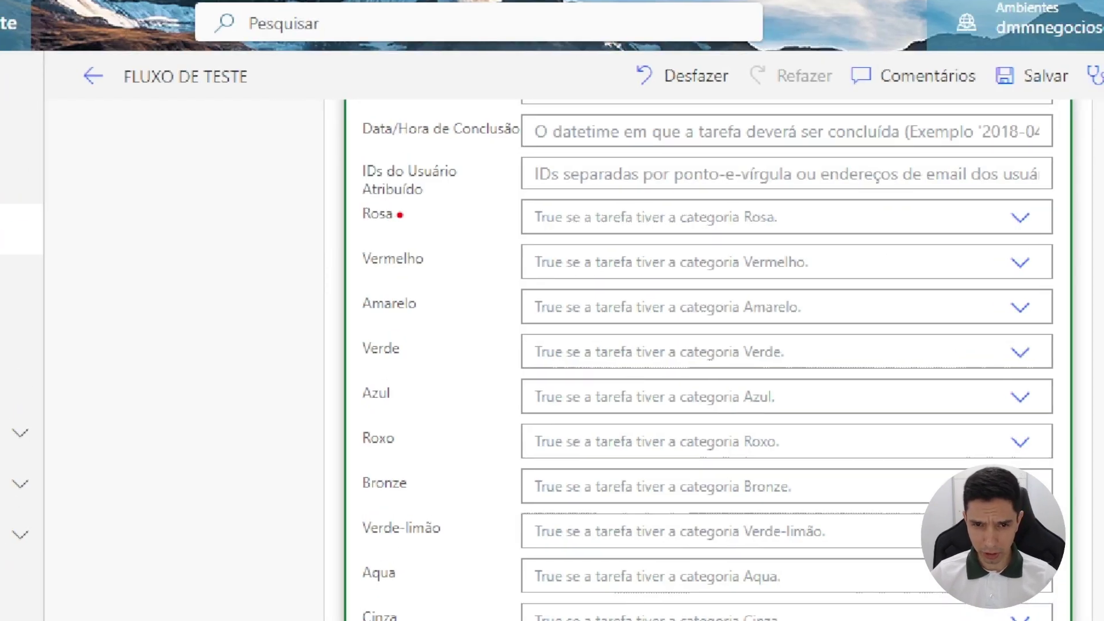
drag(399, 216, 489, 188)
drag(429, 259, 473, 251)
drag(422, 309, 477, 300)
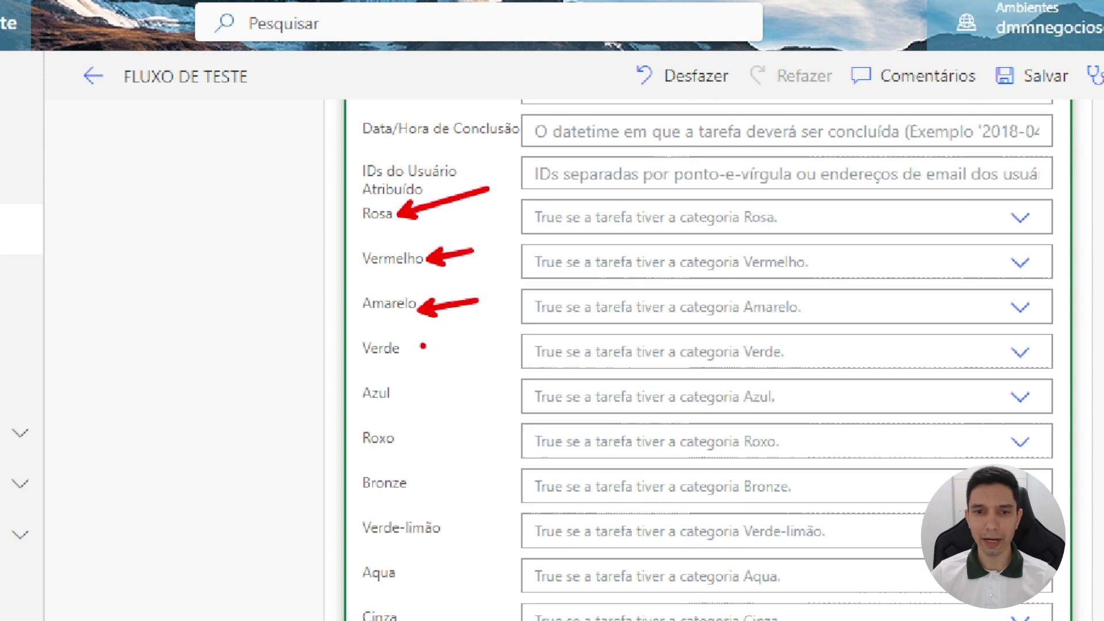
drag(411, 352, 472, 346)
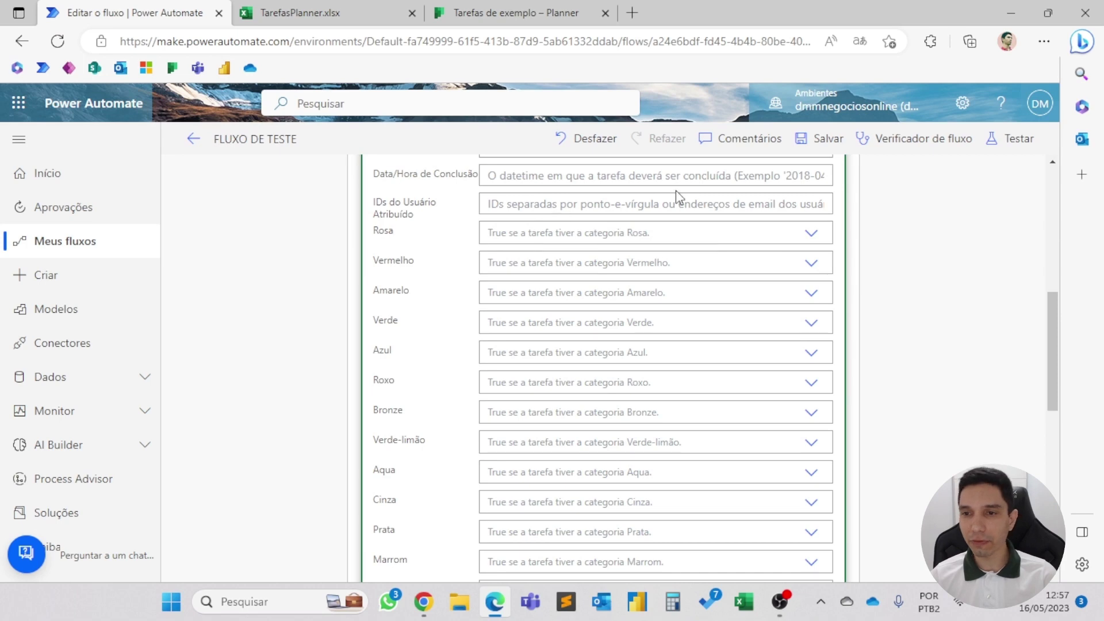
Try Sim as the value of the Rosa label field and clear it again.
click(813, 231)
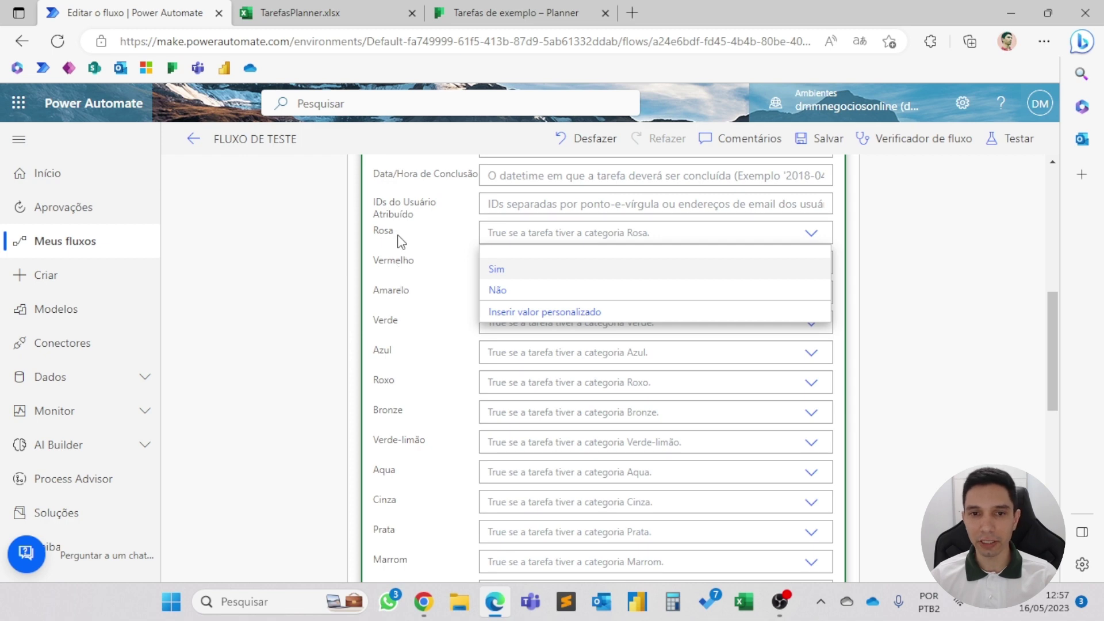
click(497, 269)
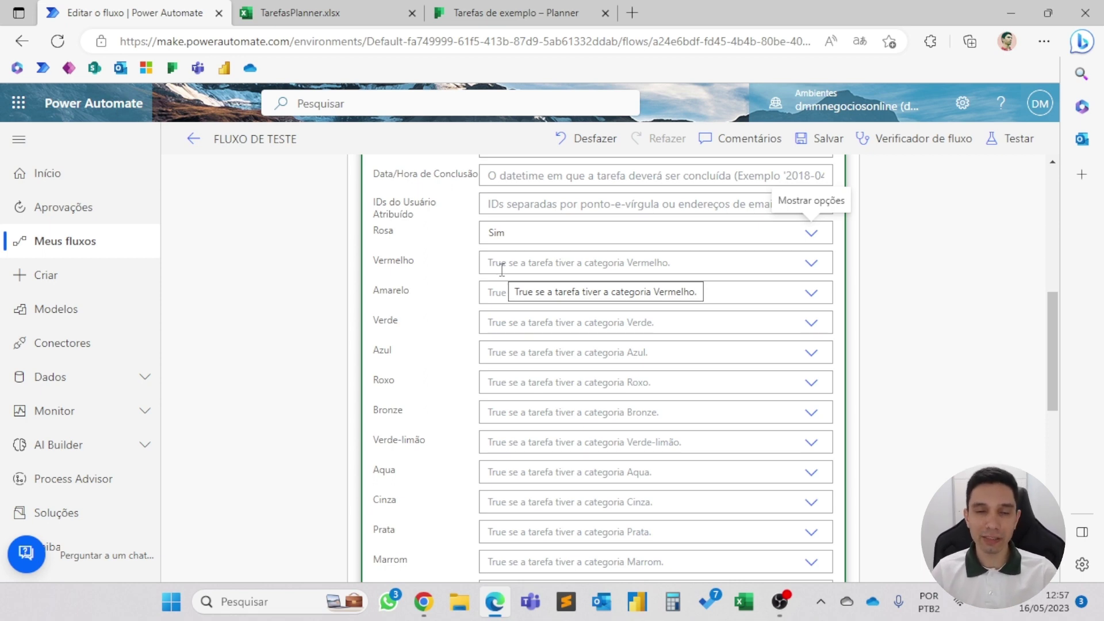
click(510, 237)
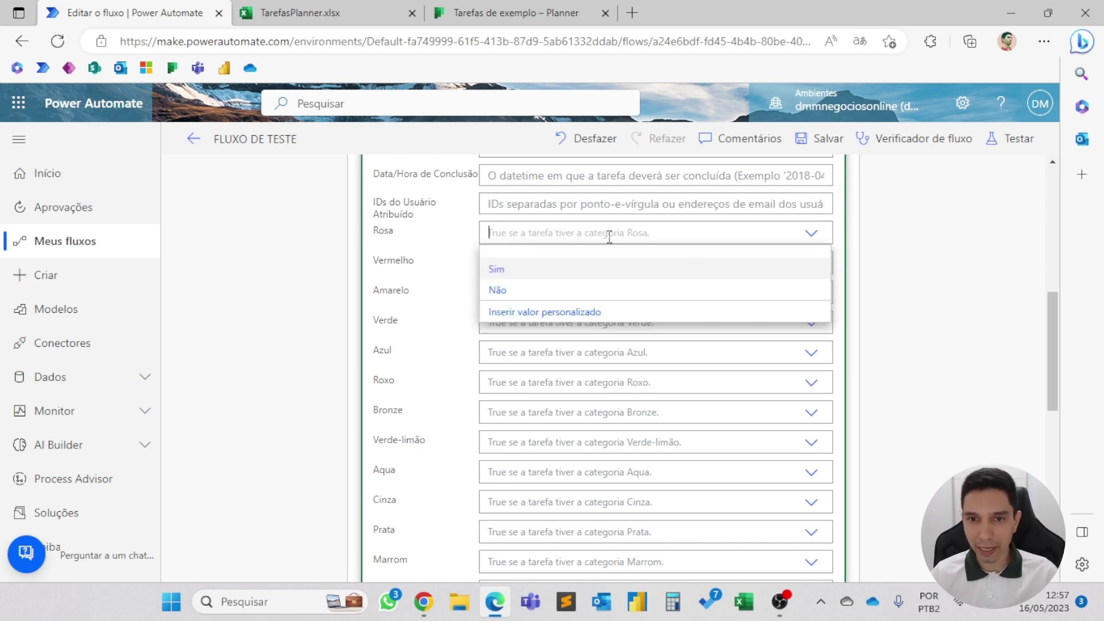
click(907, 226)
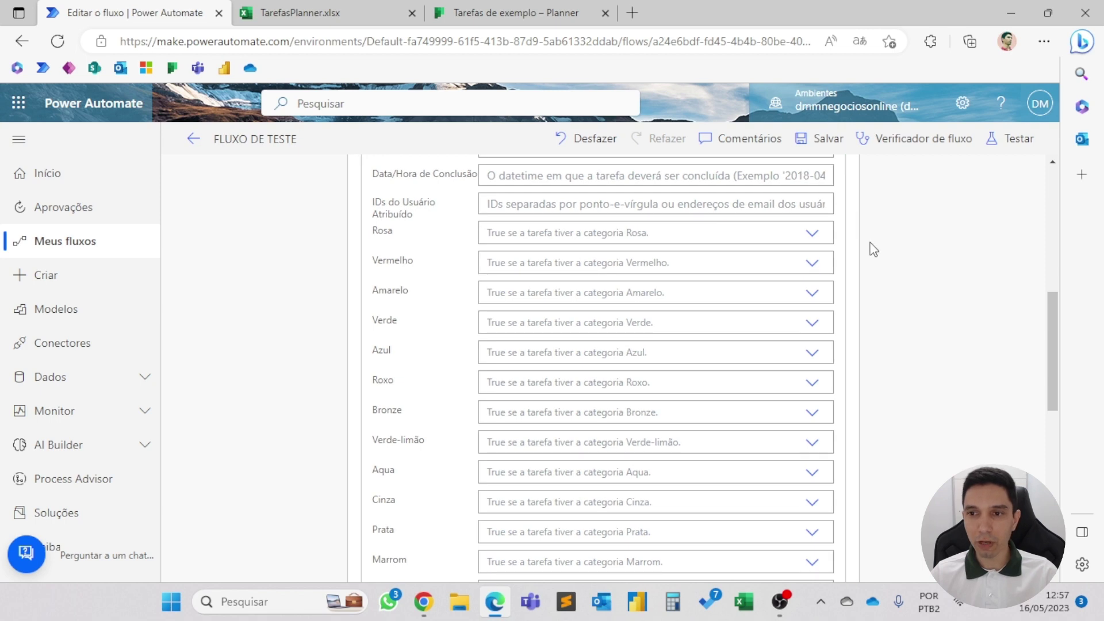
Compare the Tarefas de exemplo board in Planner, the action's label colour fields and the Rótulo column in TarefasPlanner.xlsx.
click(488, 13)
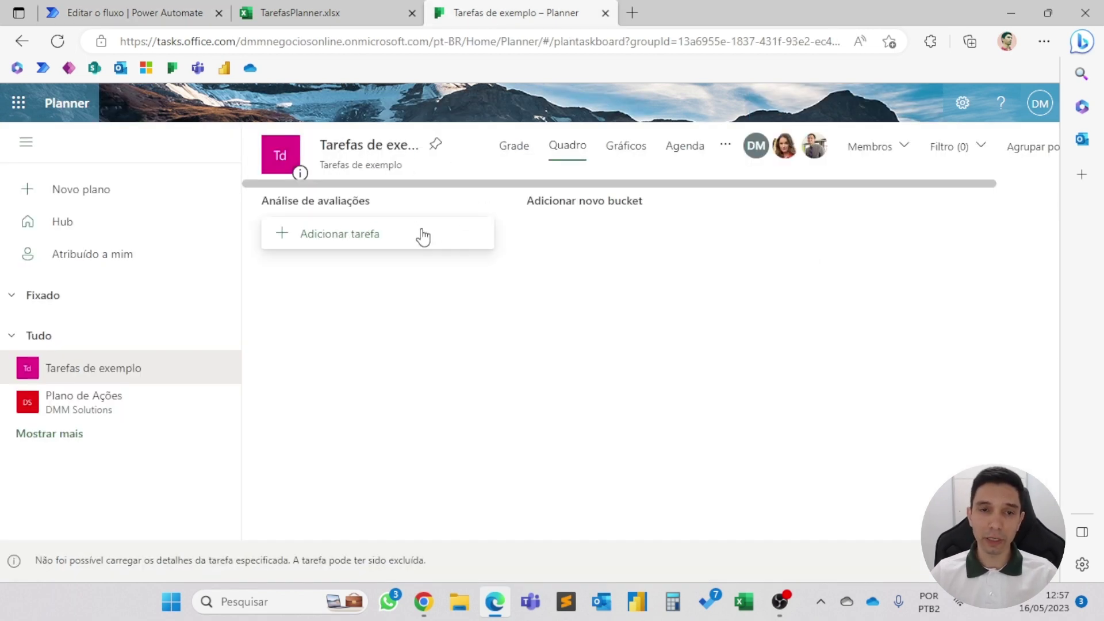
click(132, 7)
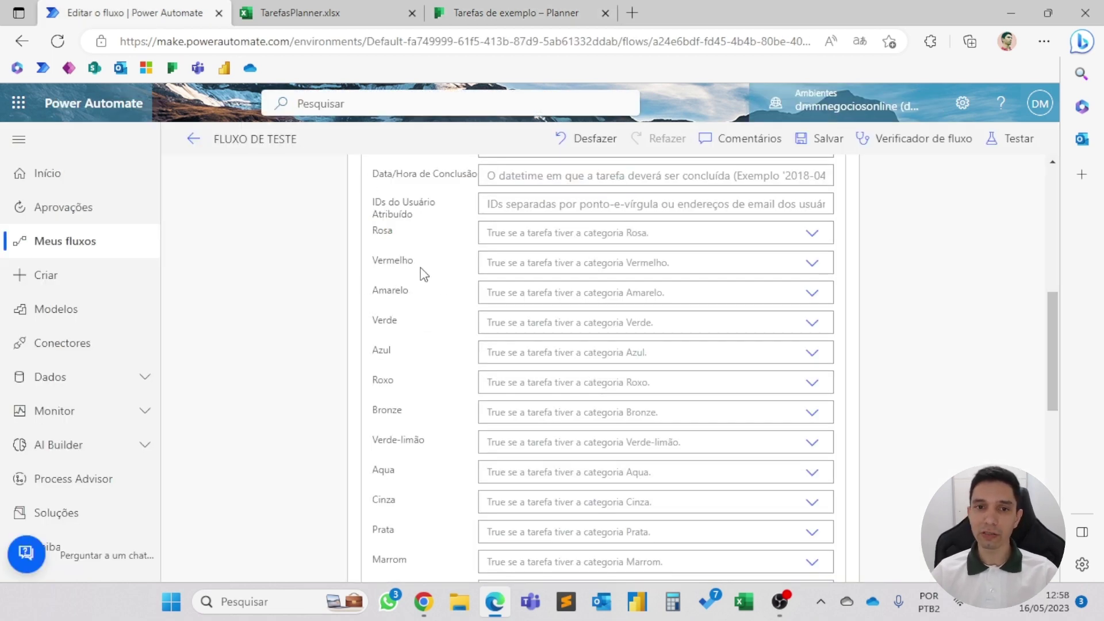
click(496, 12)
click(352, 240)
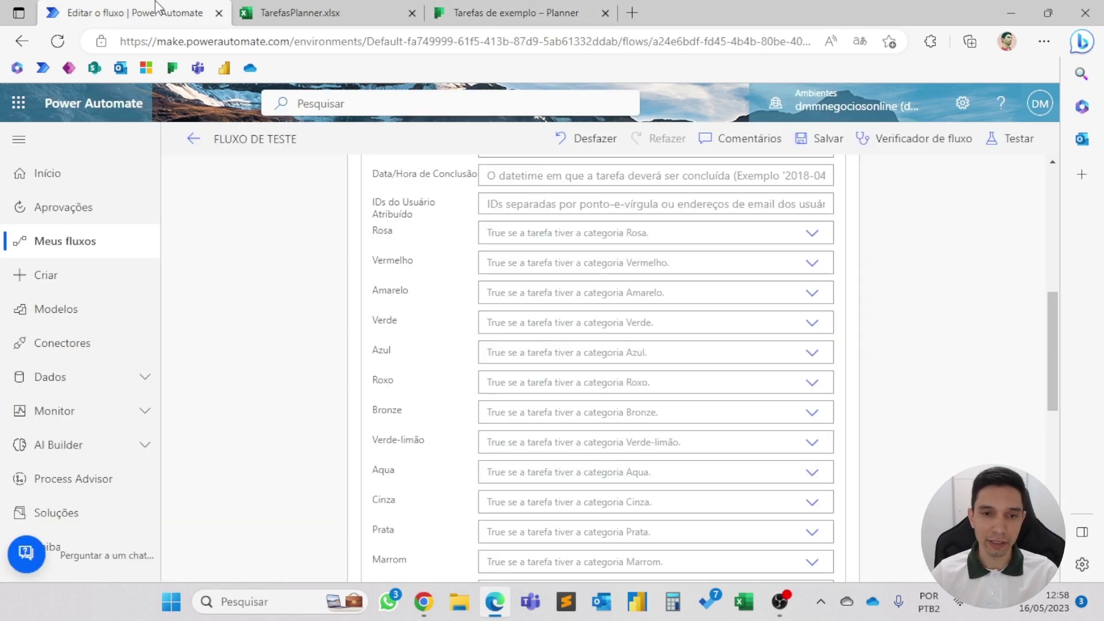
click(156, 11)
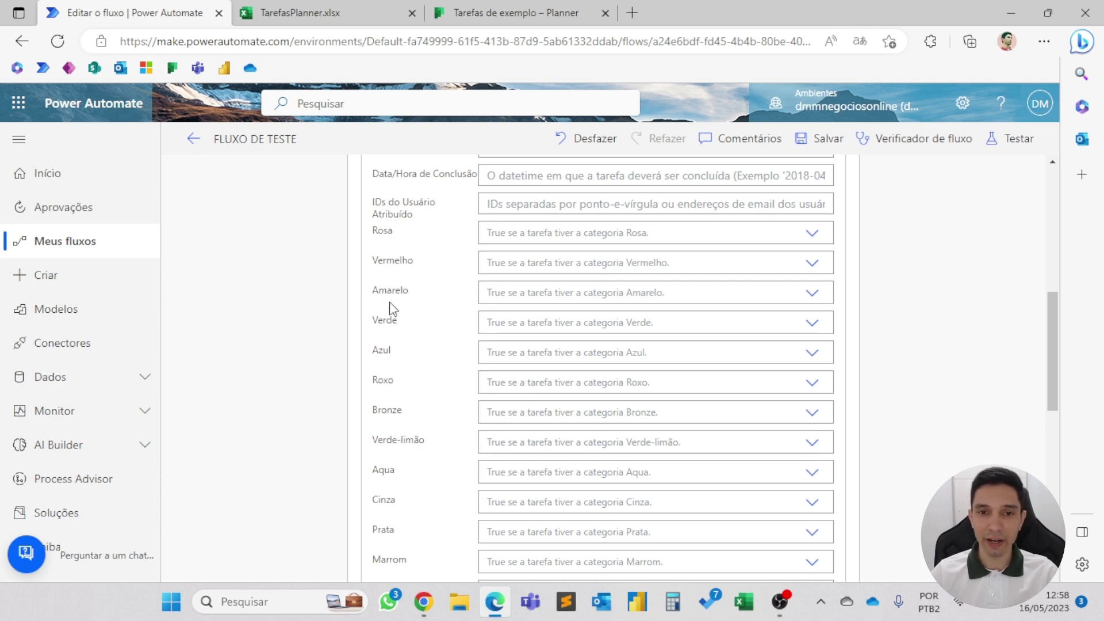
scroll(402, 363, down, 1)
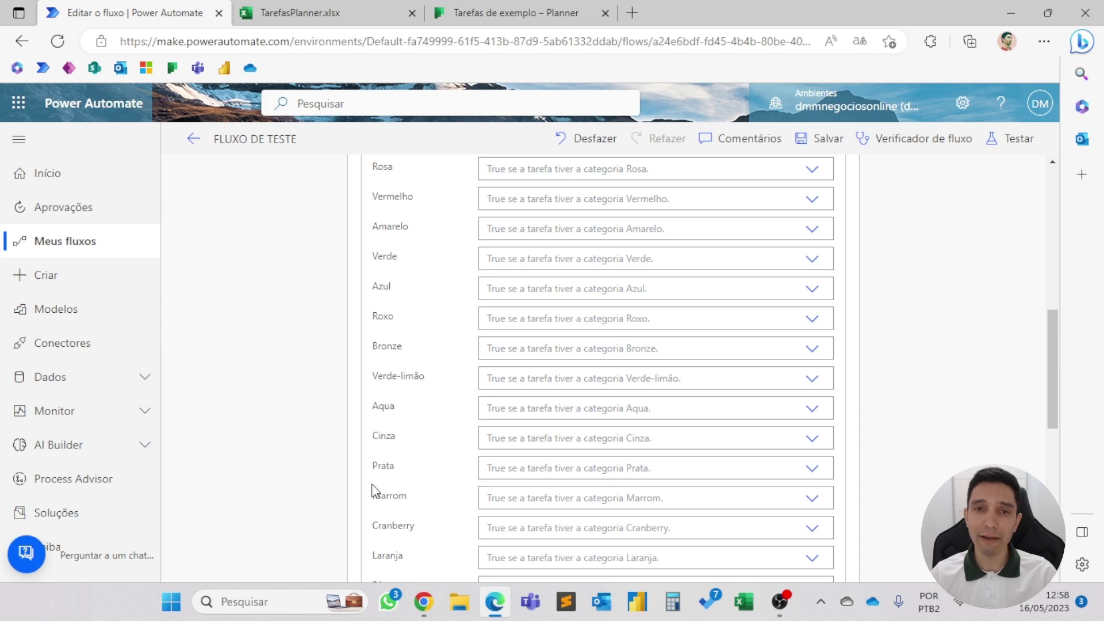
scroll(482, 333, up, 2)
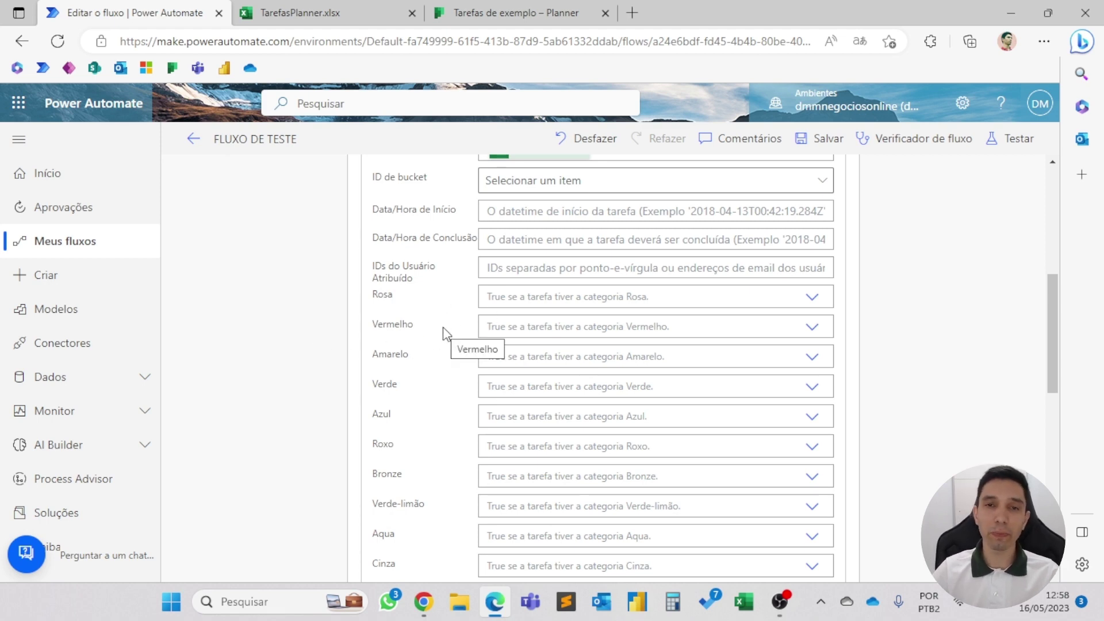
click(355, 8)
click(654, 259)
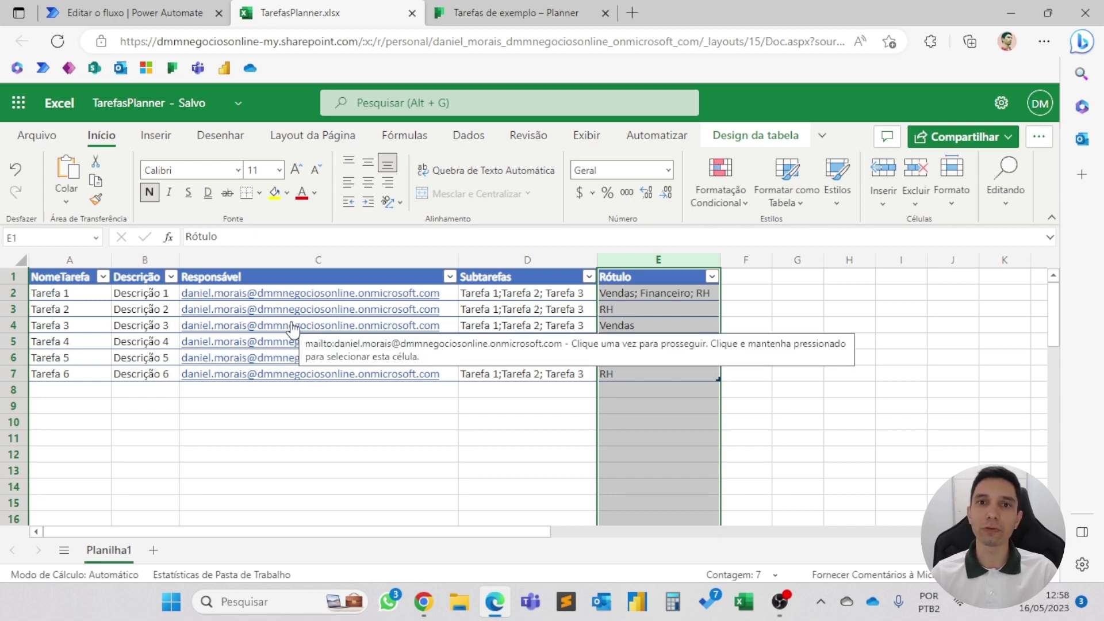
Choose a custom value for the Vermelho label field in Criar uma tarefa and start a contains() expression for it.
click(155, 16)
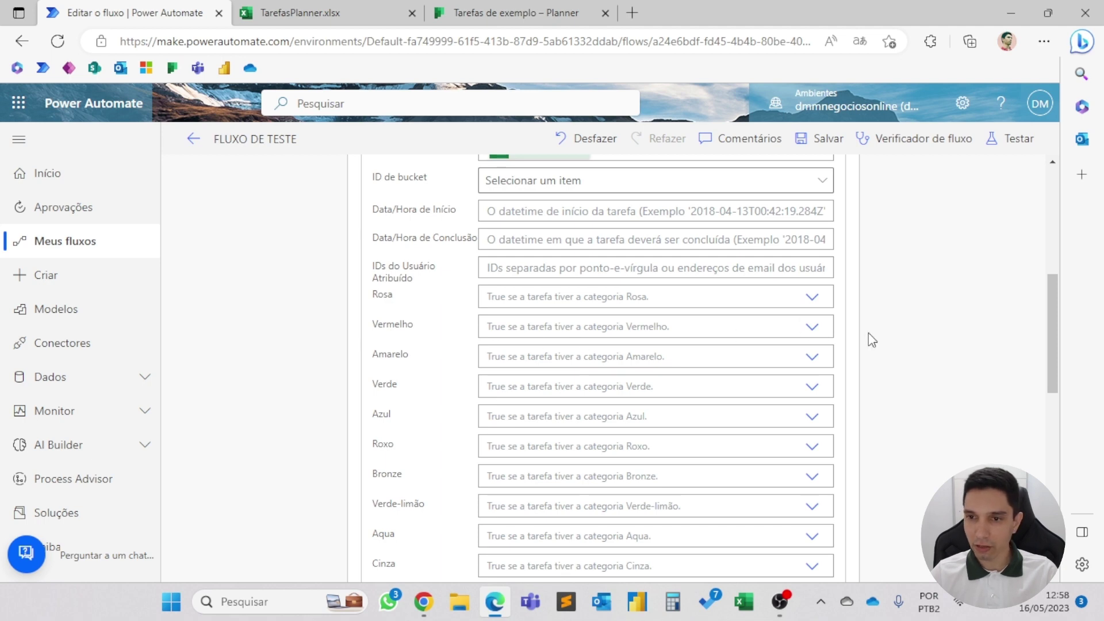
click(813, 328)
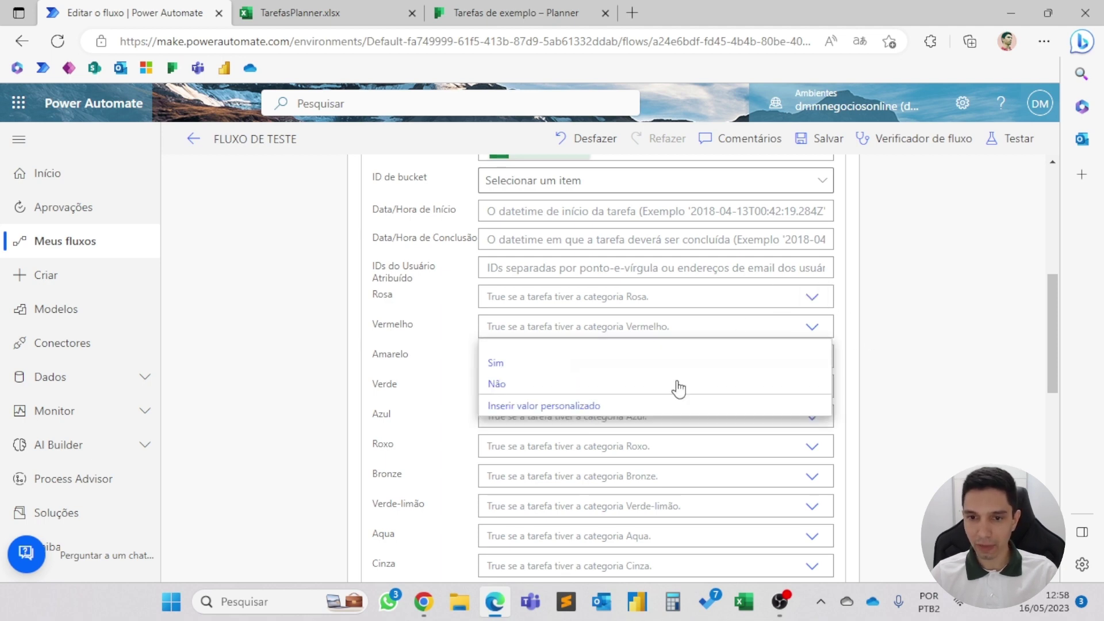
click(525, 415)
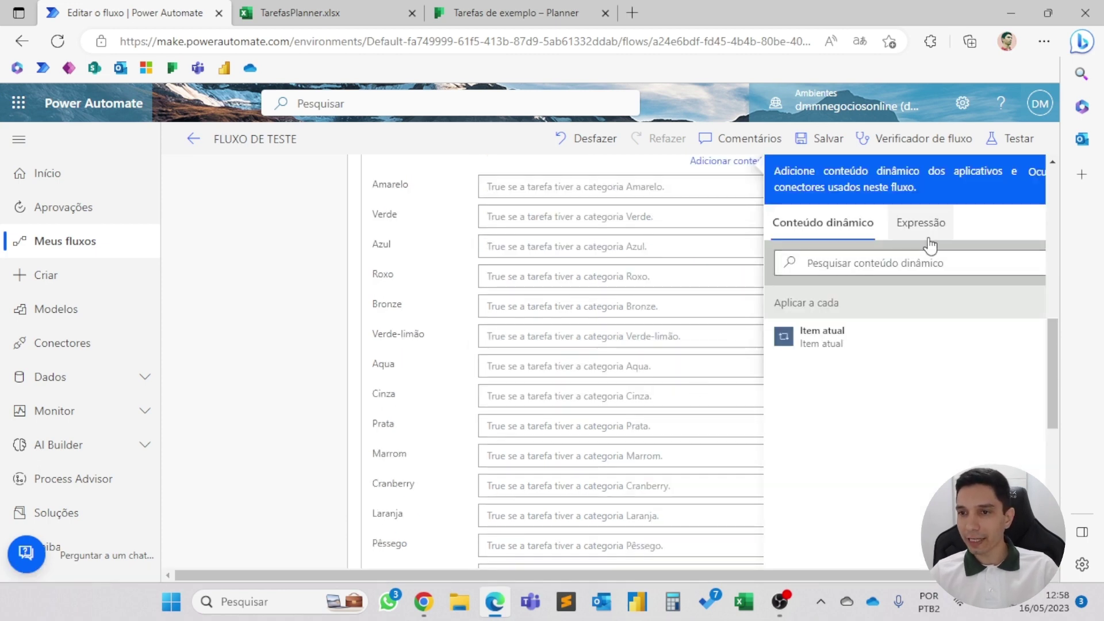
click(923, 224)
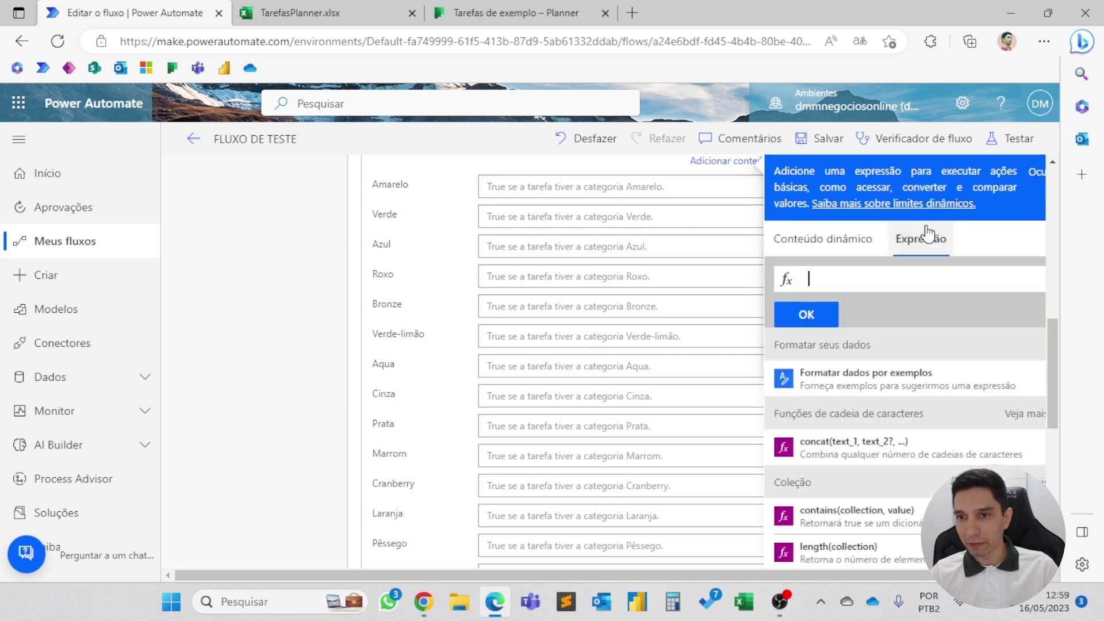
text(con)
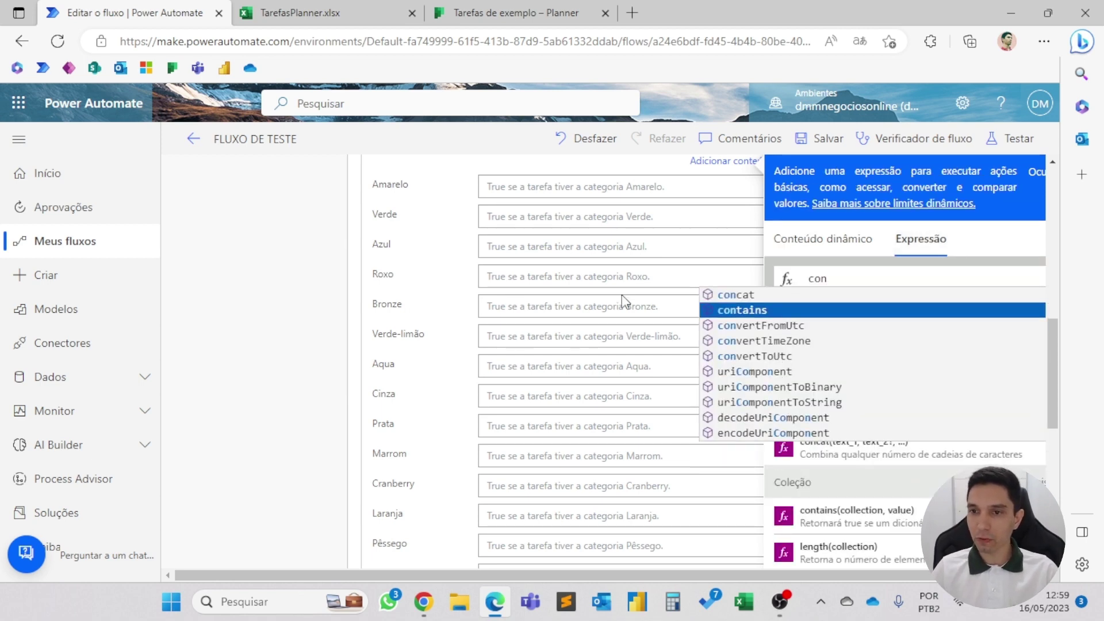
key(Tab)
text(()
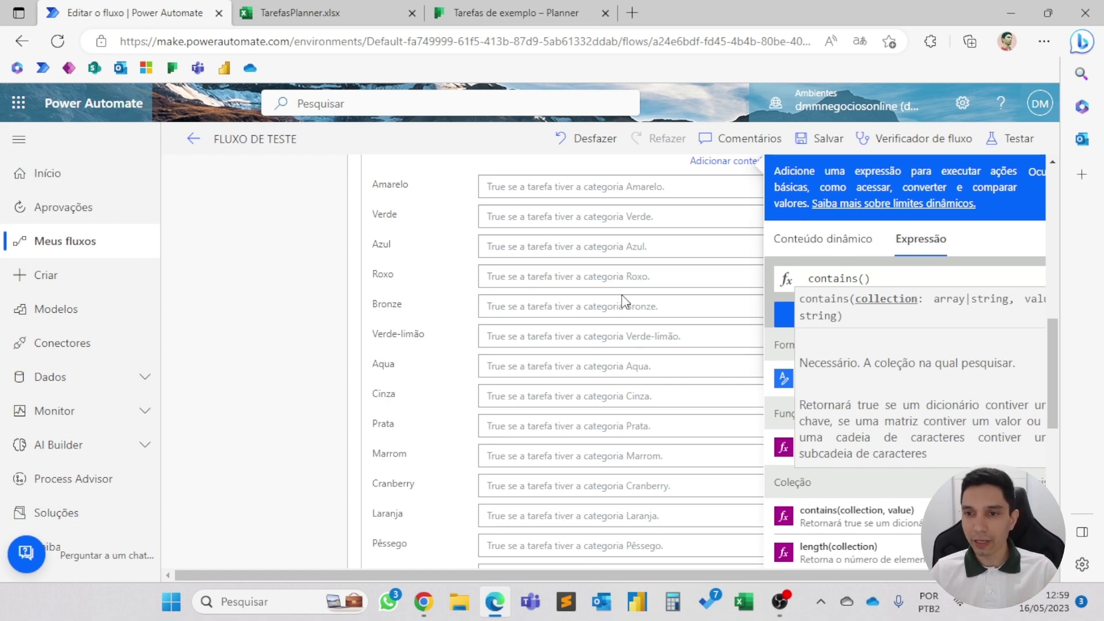
Check the Rótulo column in TarefasPlanner.xlsx and the name of the flow's Aplicar a cada loop.
scroll(429, 222, up, 5)
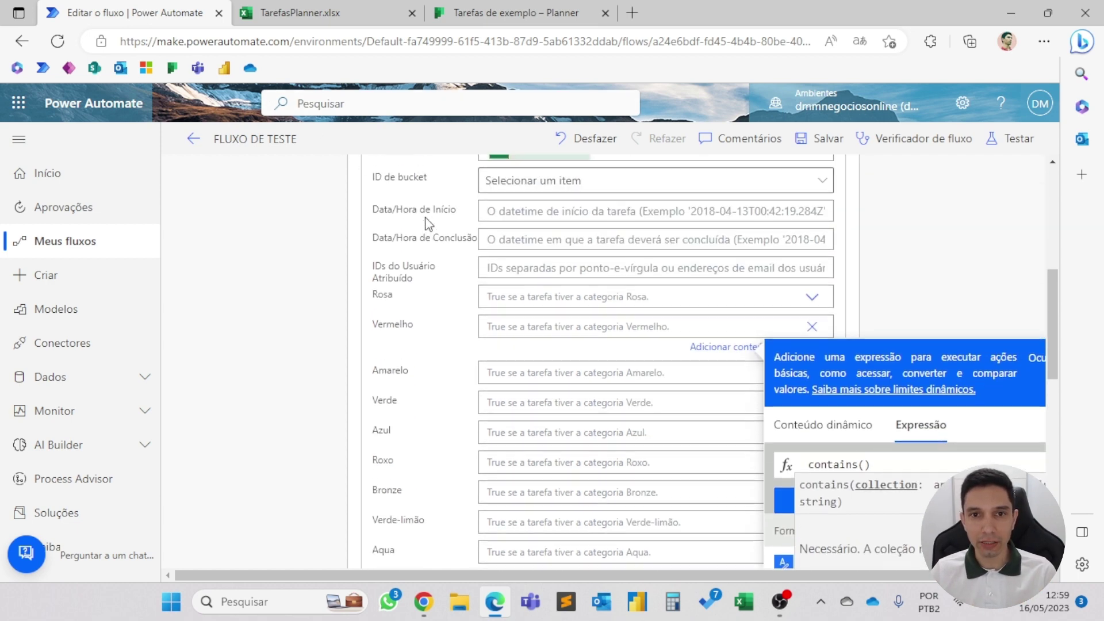
click(322, 12)
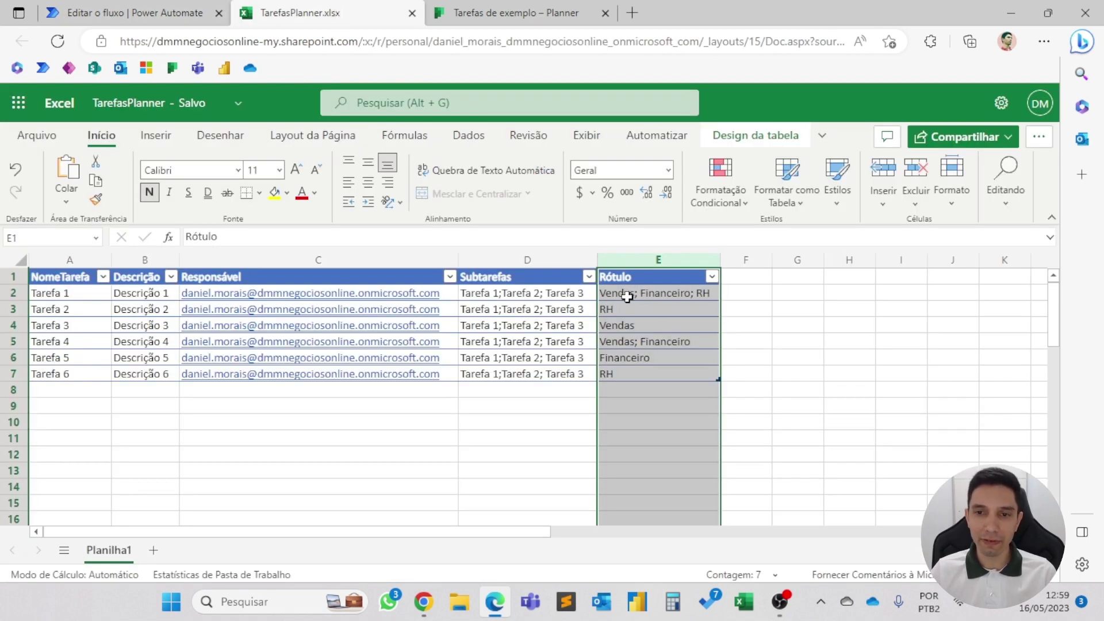
click(155, 8)
scroll(751, 327, down, 6)
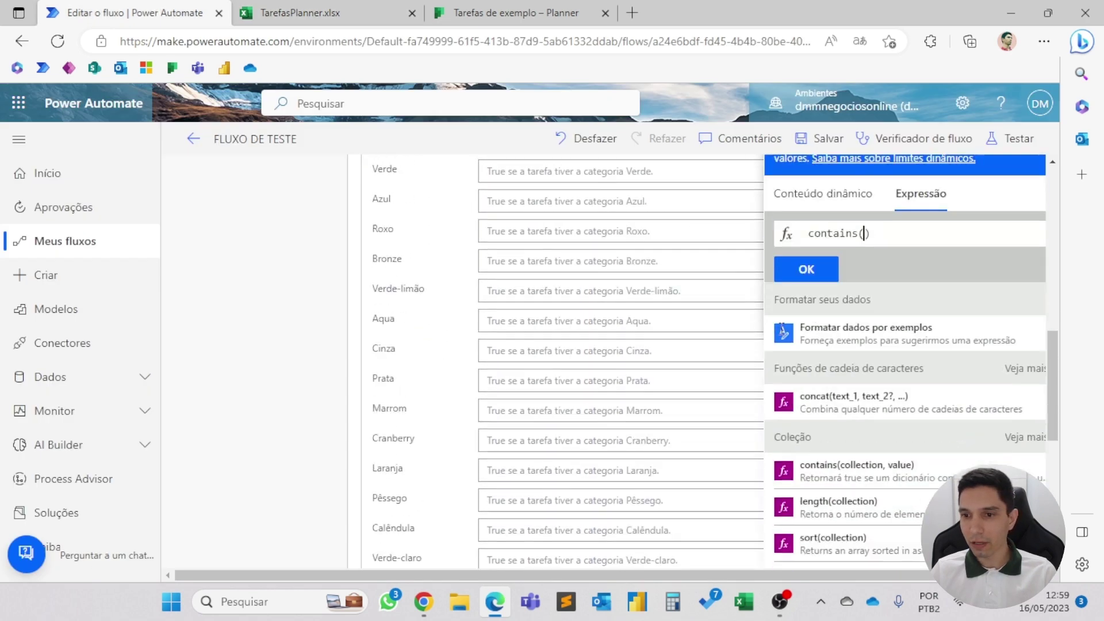
scroll(783, 335, up, 10)
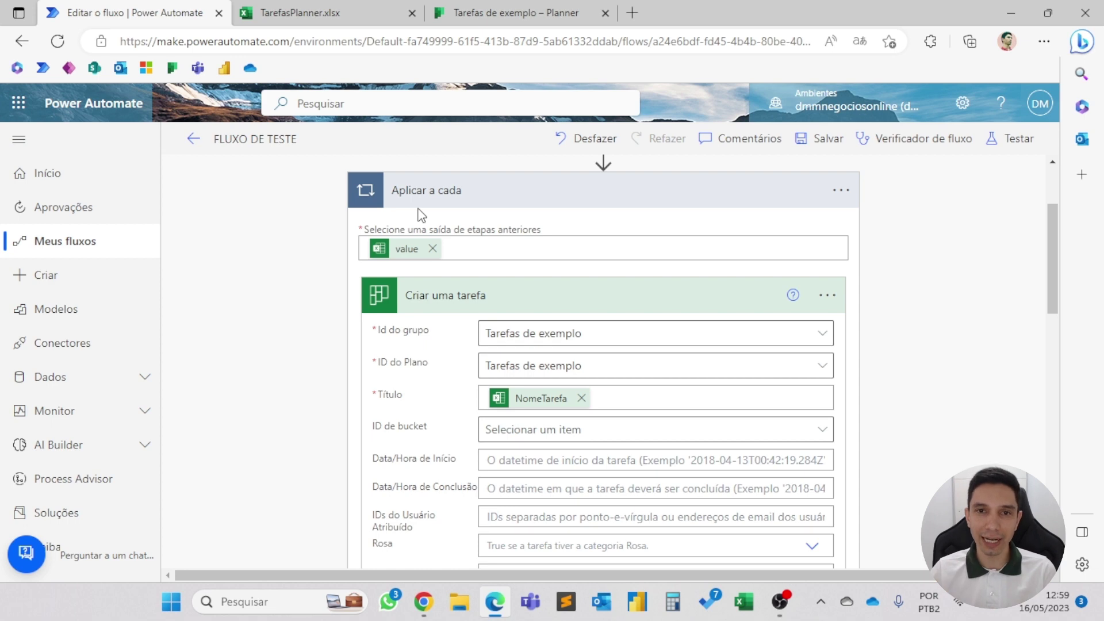
scroll(422, 215, up, 2)
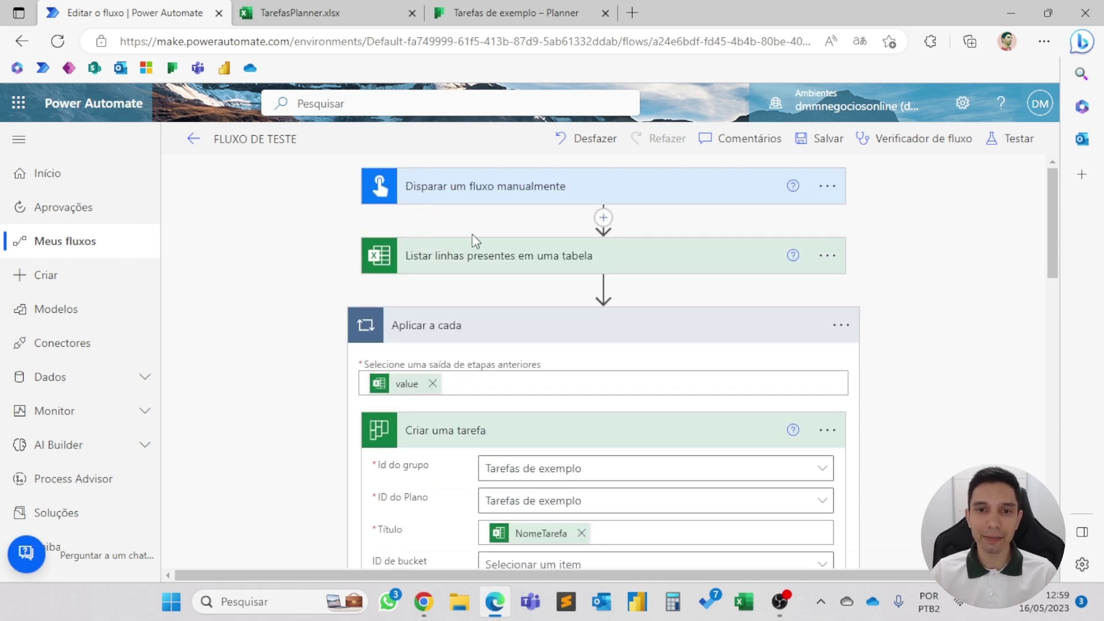
scroll(529, 282, down, 12)
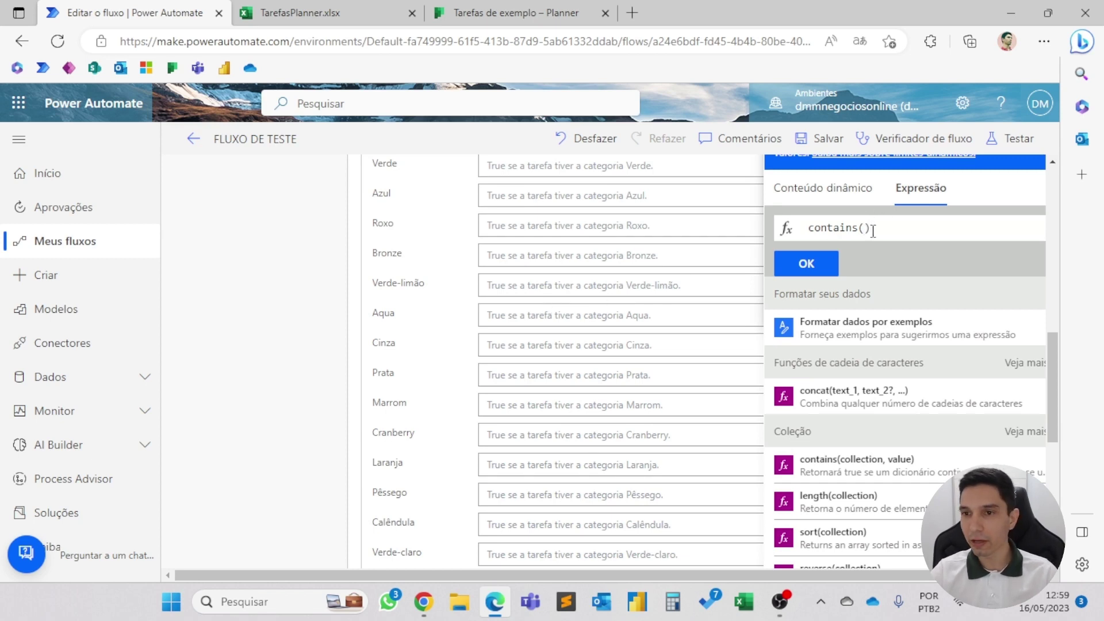
Enter items('Aplicar_a_cada')?['Rótulo'] as the first argument of the Vermelho contains() expression.
text(items)
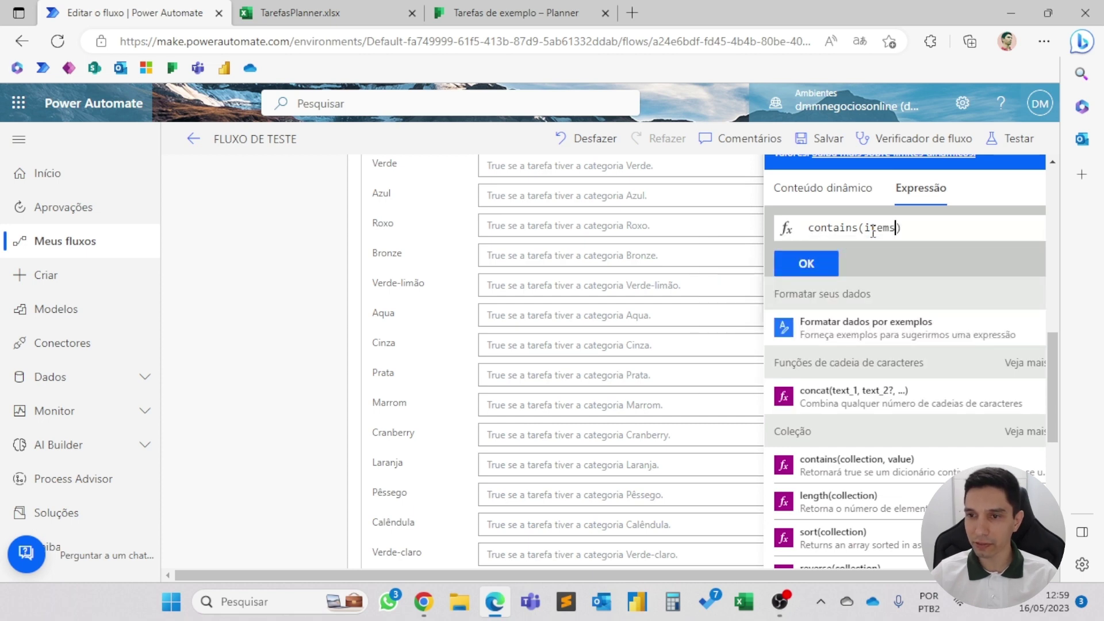
text((')
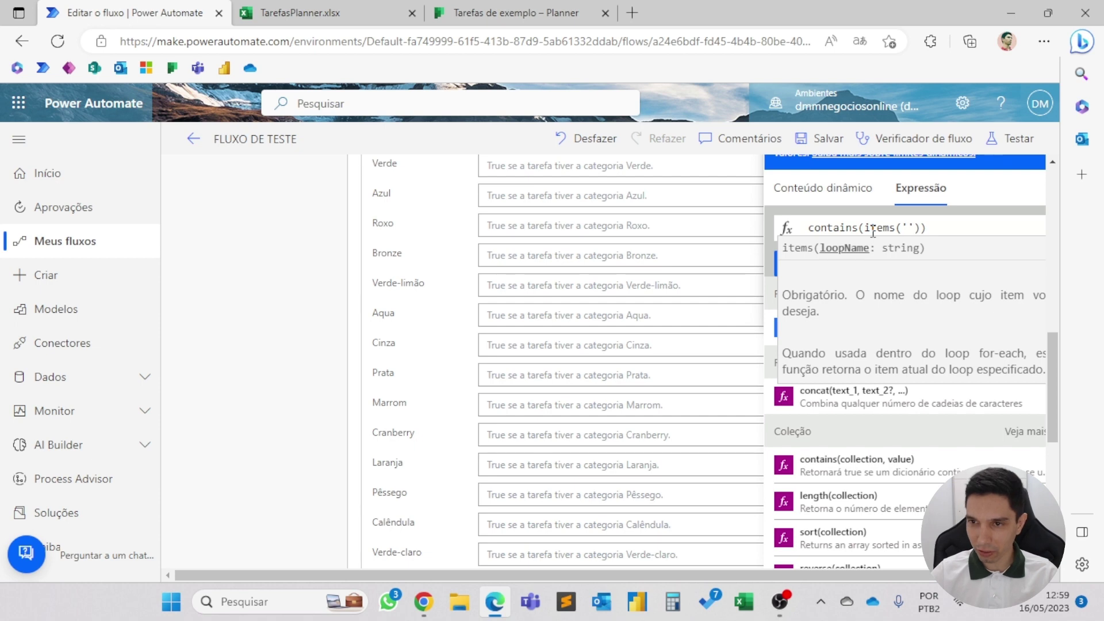
text(Aplicar_)
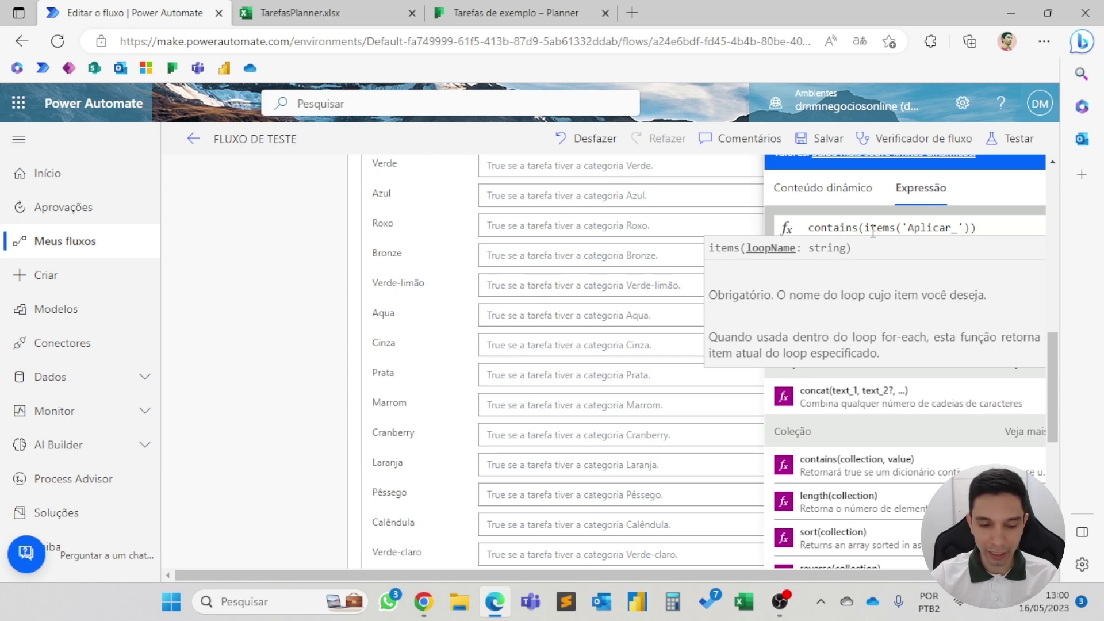
text( a)
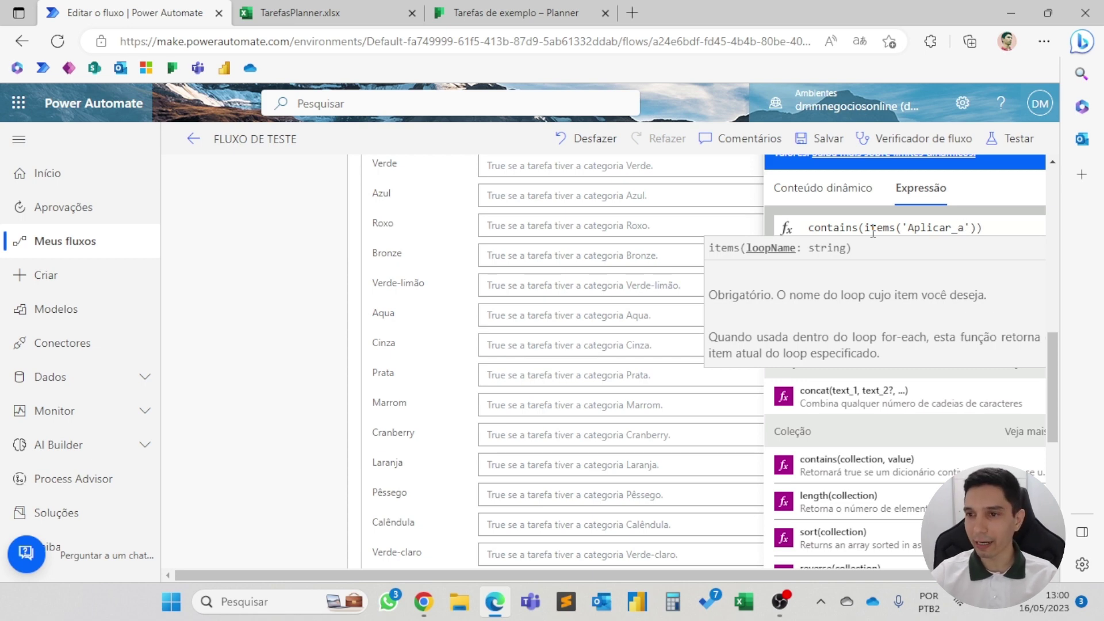
text(ada')
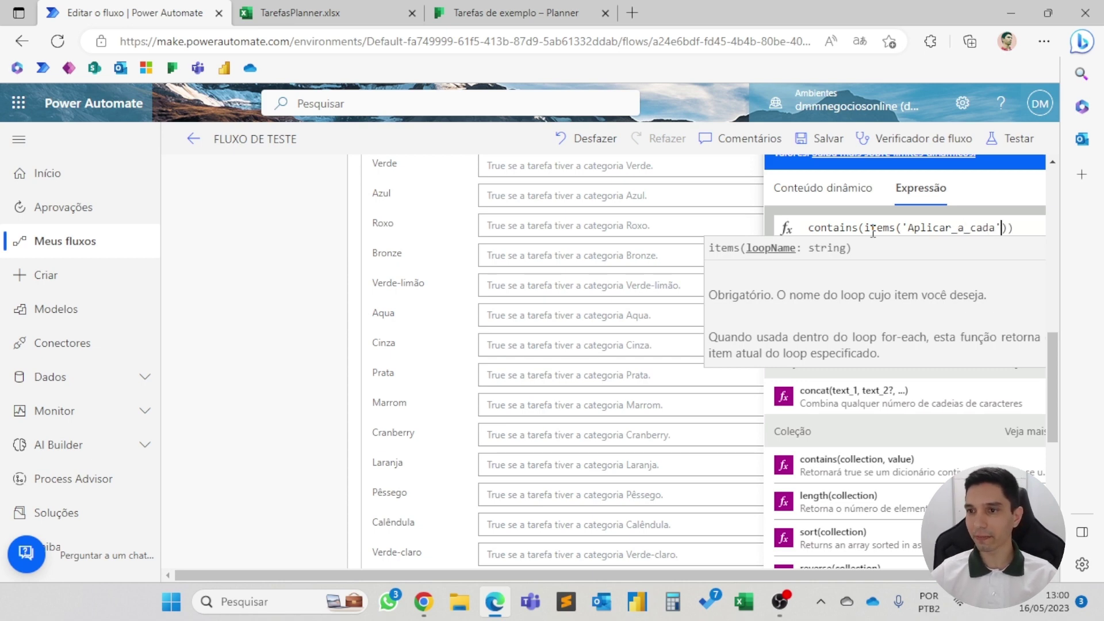
text())
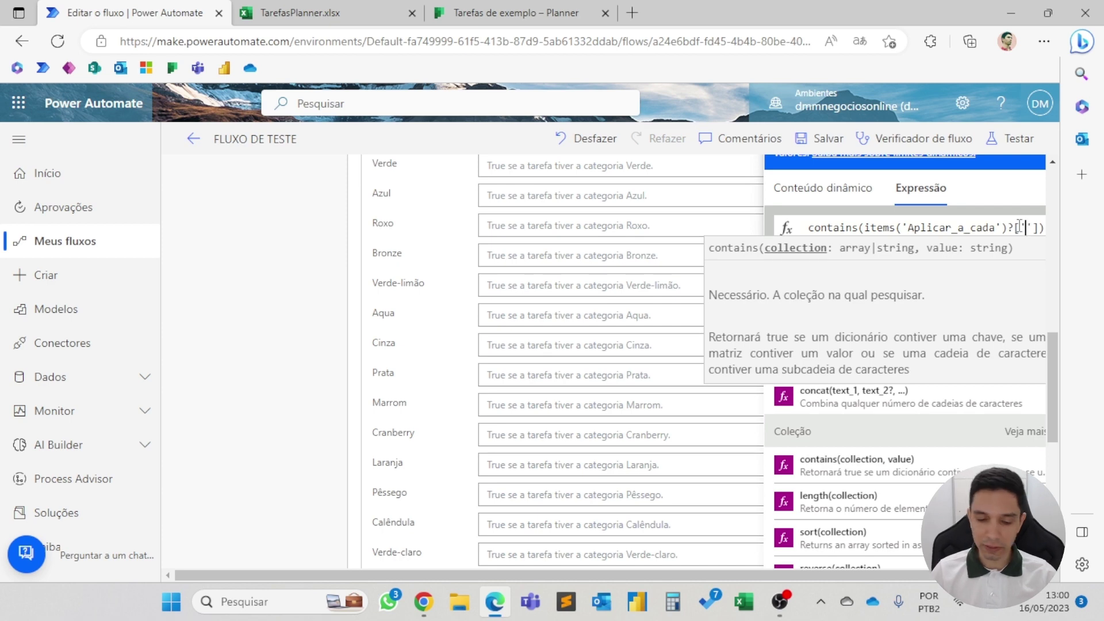
text(ótulo)
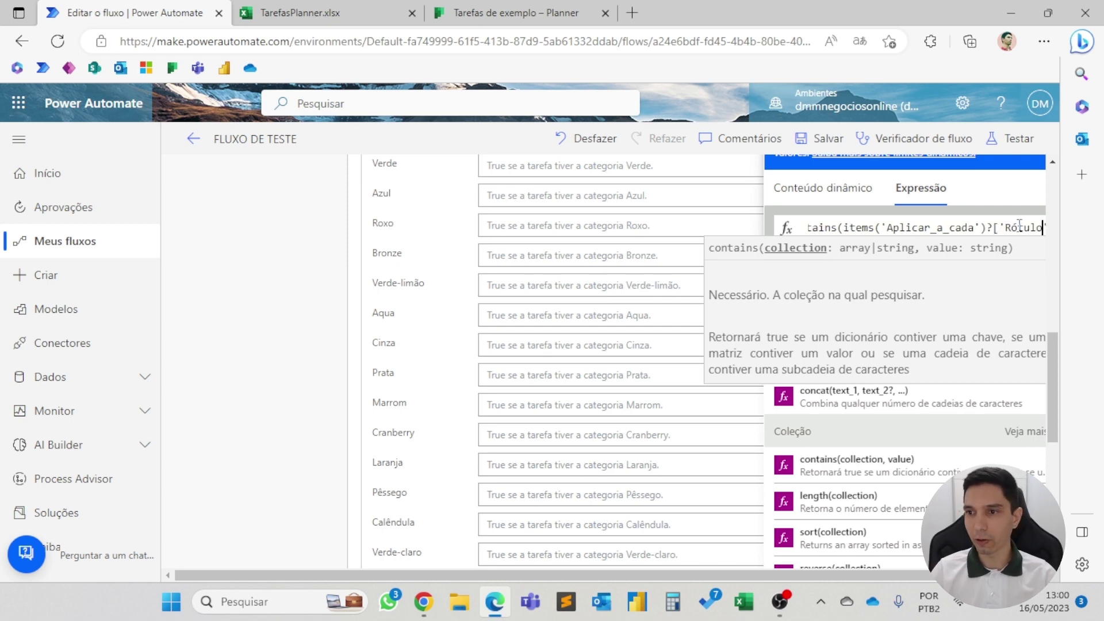
text(],)
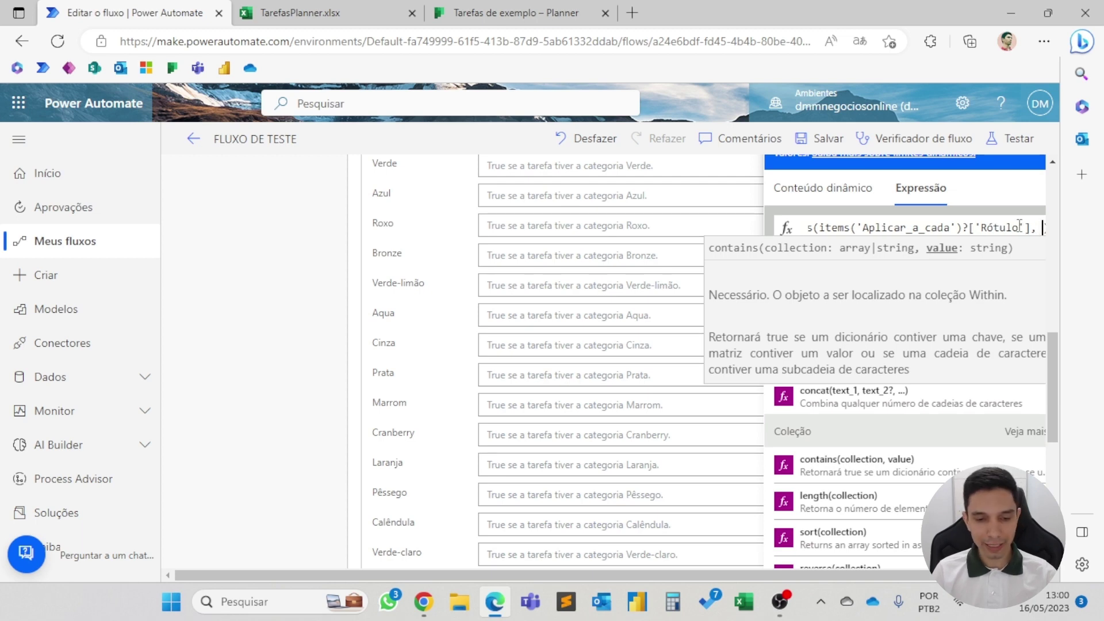
Enter 'Vendas' as the search value of the Vermelho contains() expression.
text( ''))
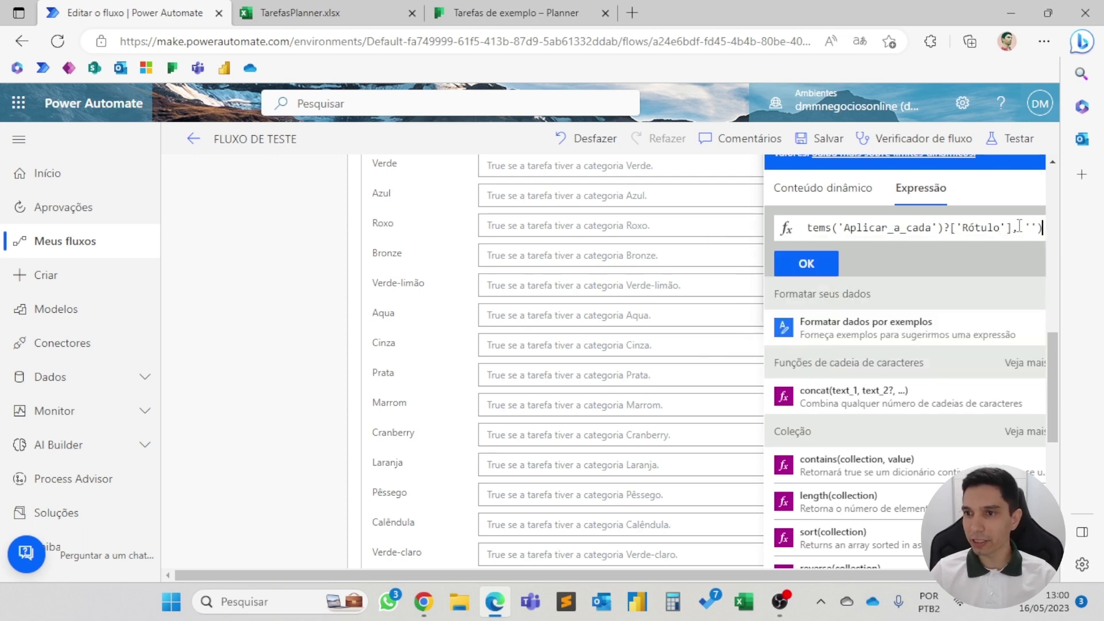
text(verde)
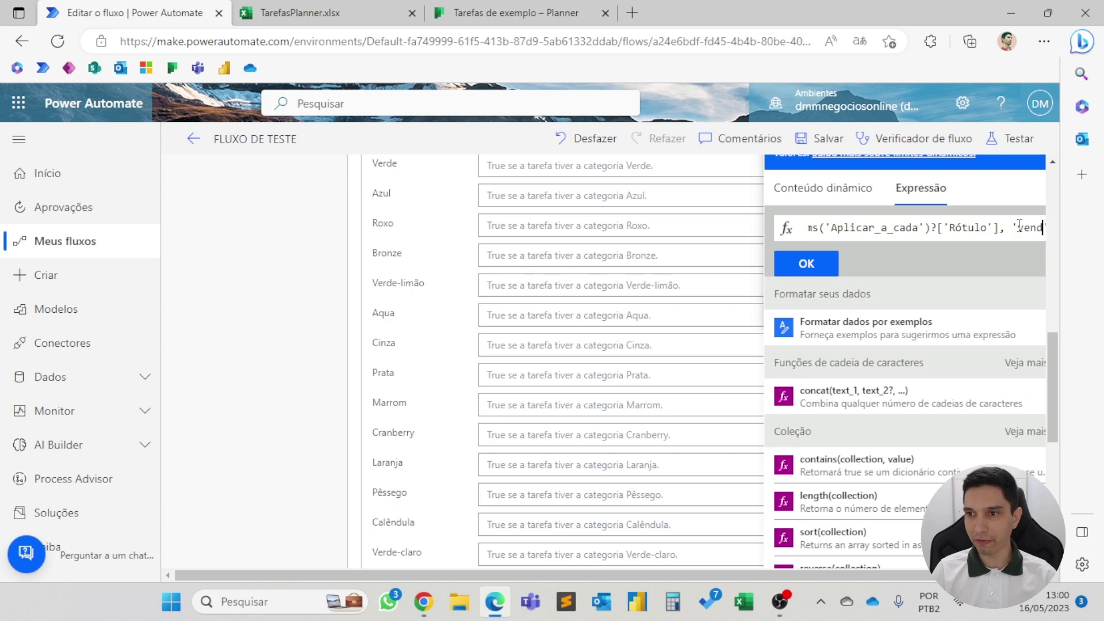
key(BackSpace)
key(BackSpace)
key(BackSpace)
key(BackSpace)
text(endas)
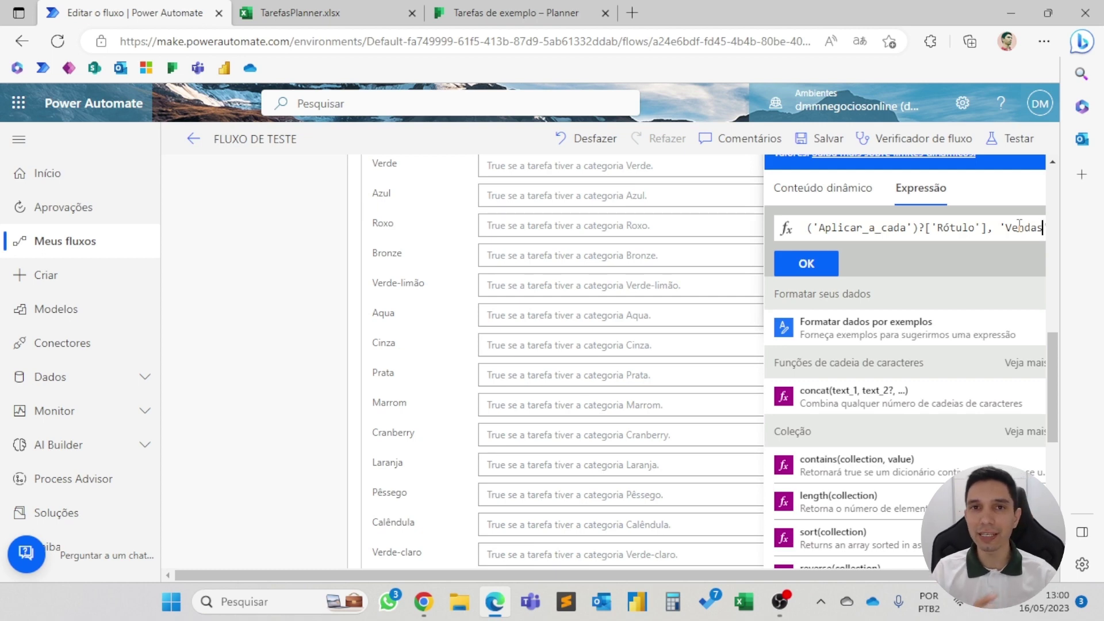
Examine the Tarefa 1 row and its Rótulo cell in TarefasPlanner.xlsx against the expression.
click(322, 12)
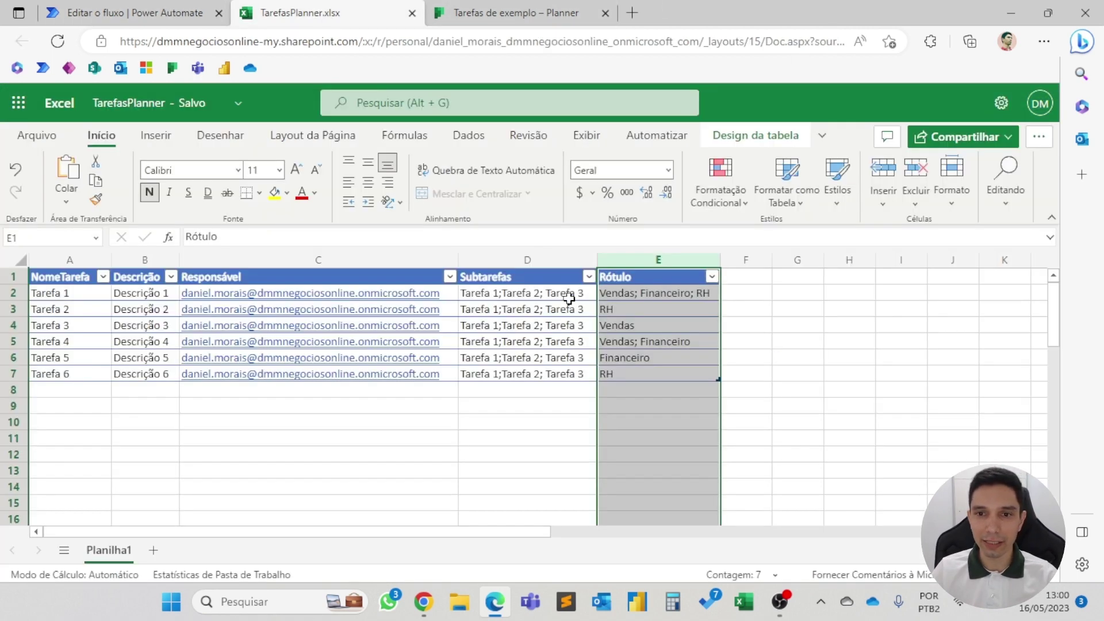
click(16, 296)
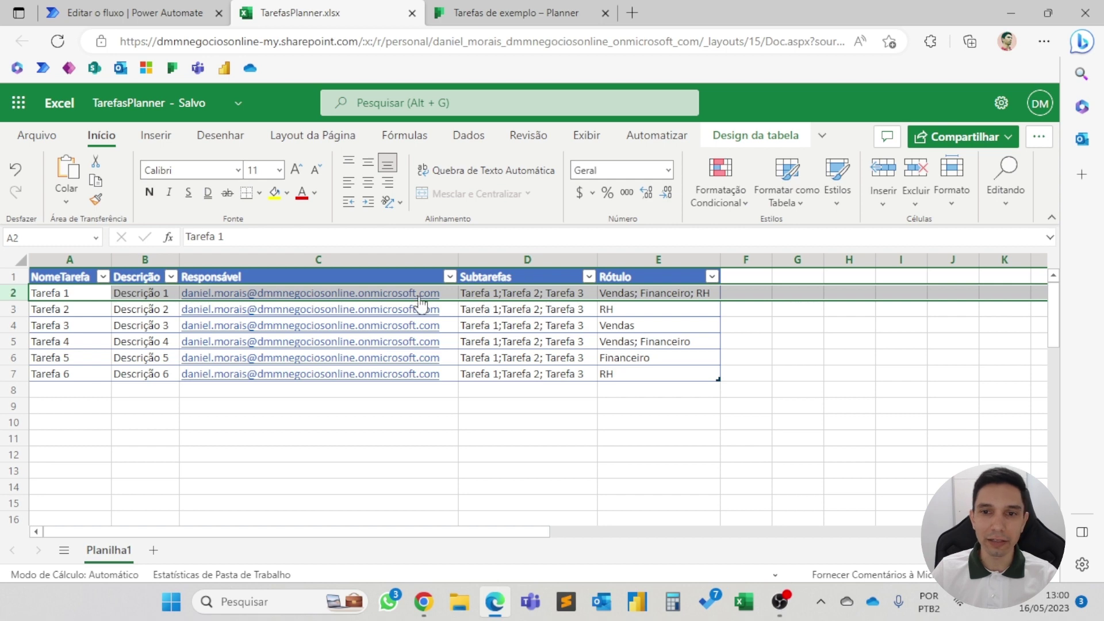
click(619, 295)
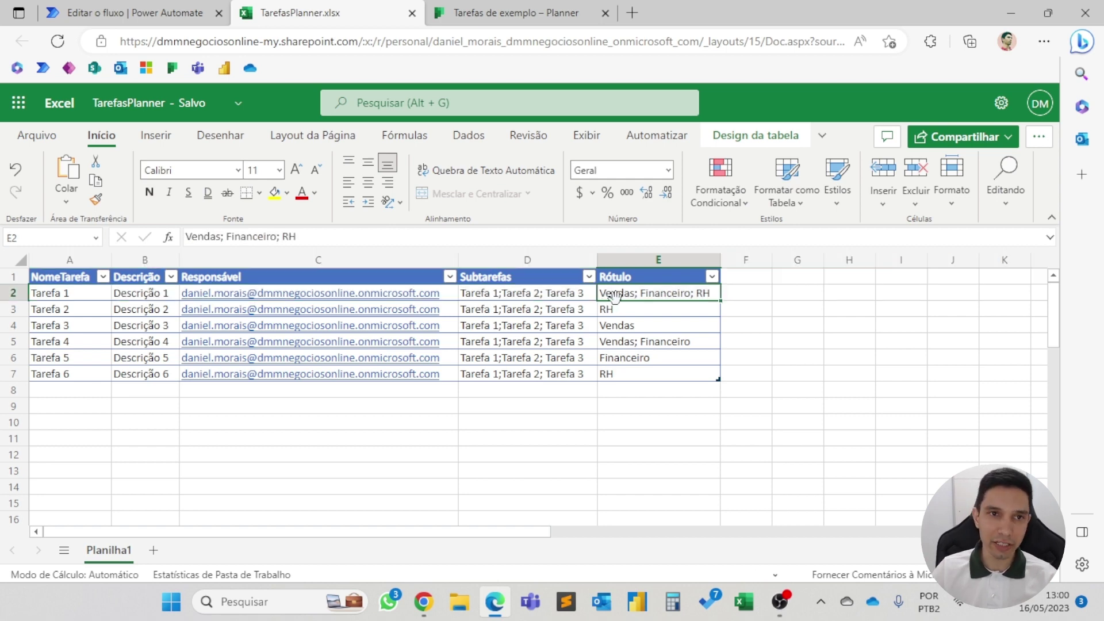
click(108, 14)
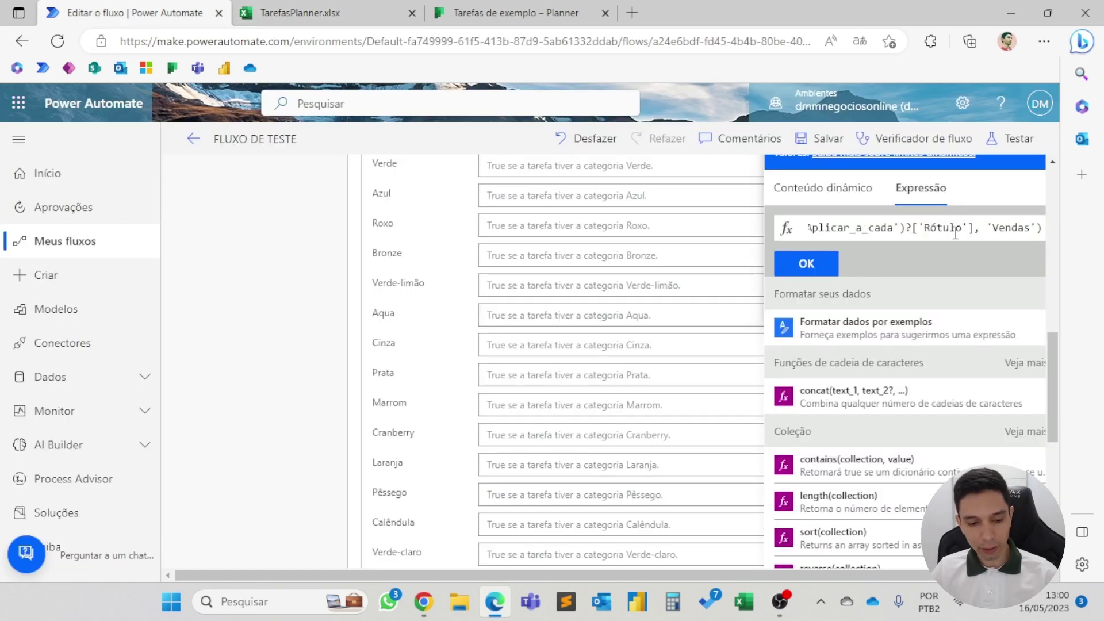
Copy the contains() expression for 'Vendas' into a new Notepad document, then return to the flow and apply it to the Vermelho field.
key(ctrl+a)
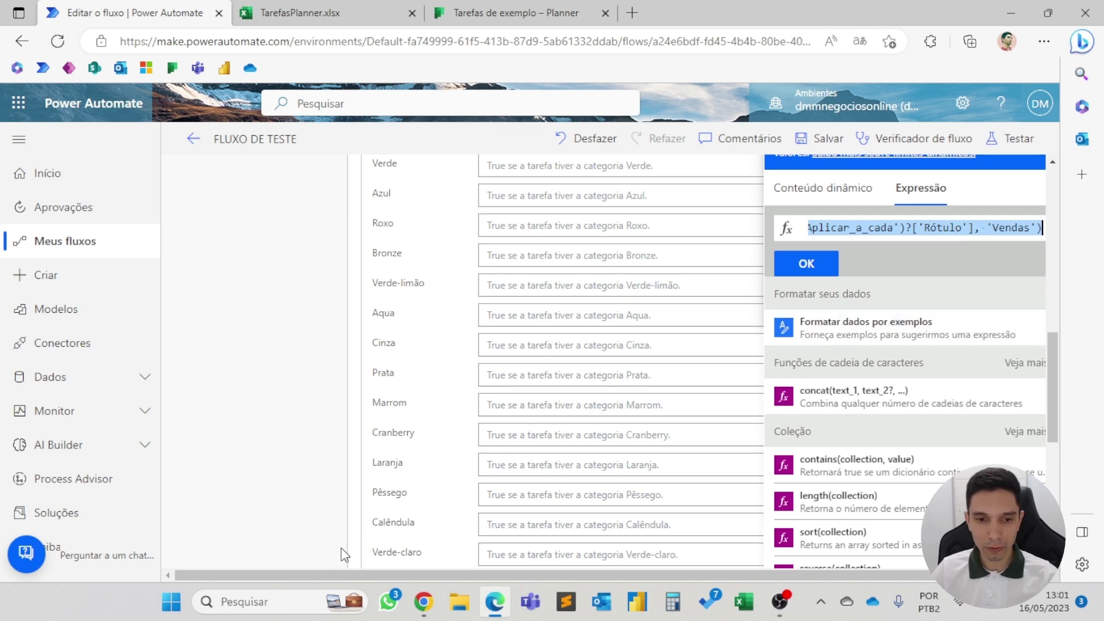
click(176, 606)
text(not)
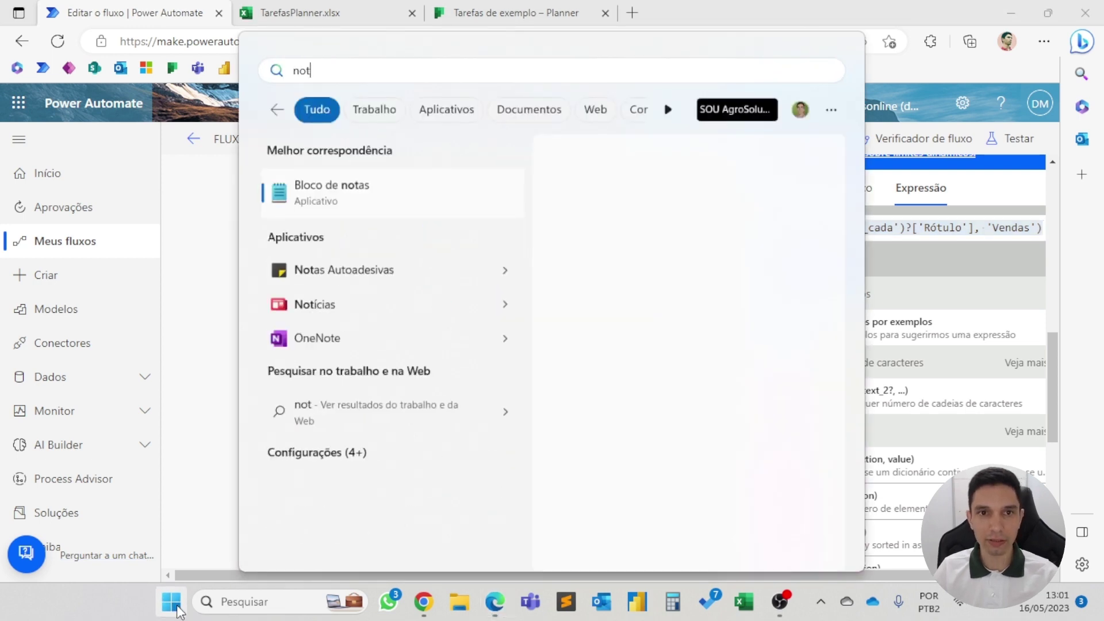
key(Return)
text(contains(items('Aplicar_a_cada')?['Rótulo'], 'Vendas'))
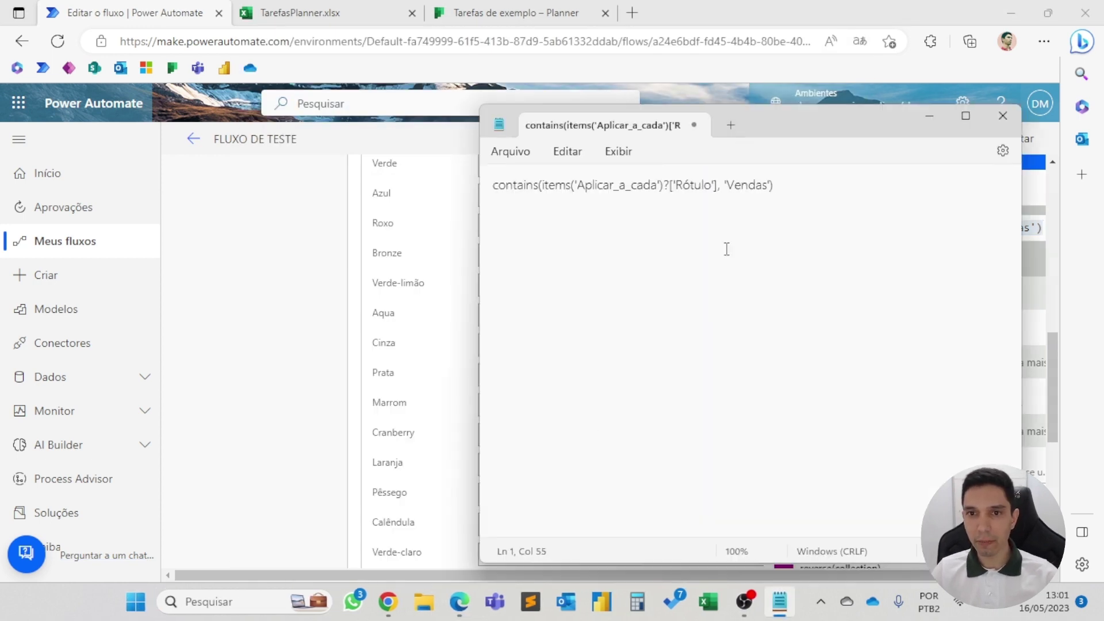
scroll(726, 249, up, 1)
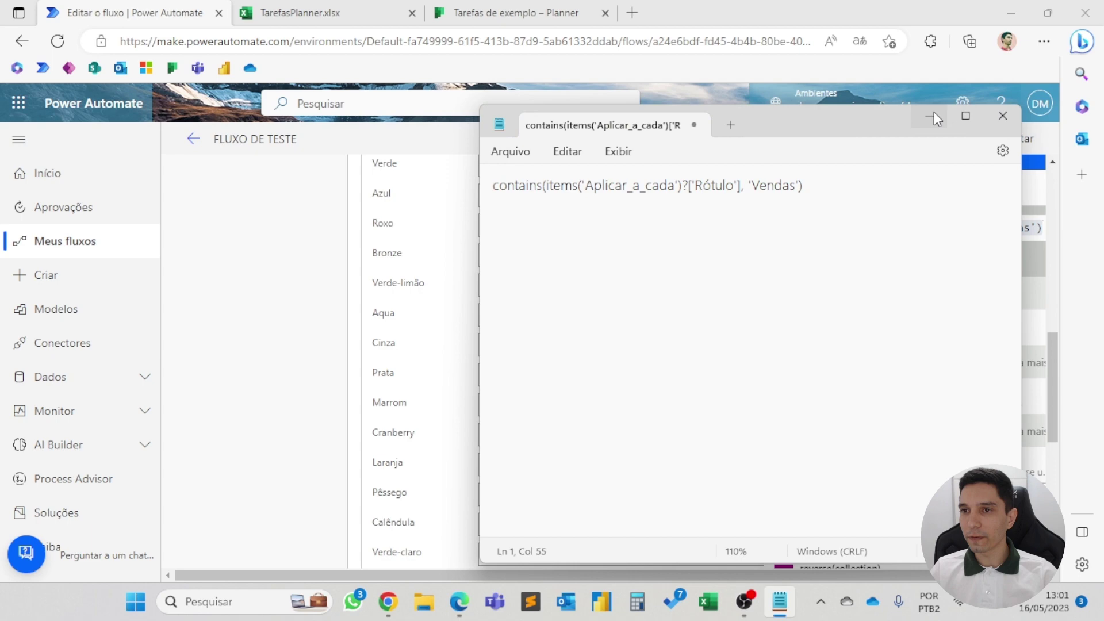
click(993, 89)
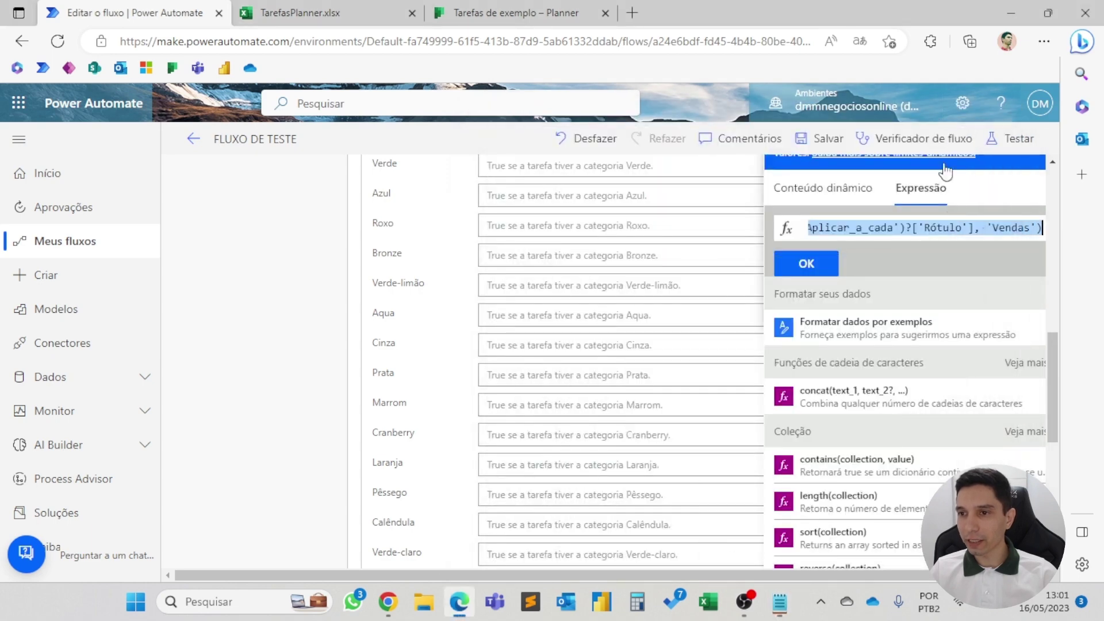
click(806, 263)
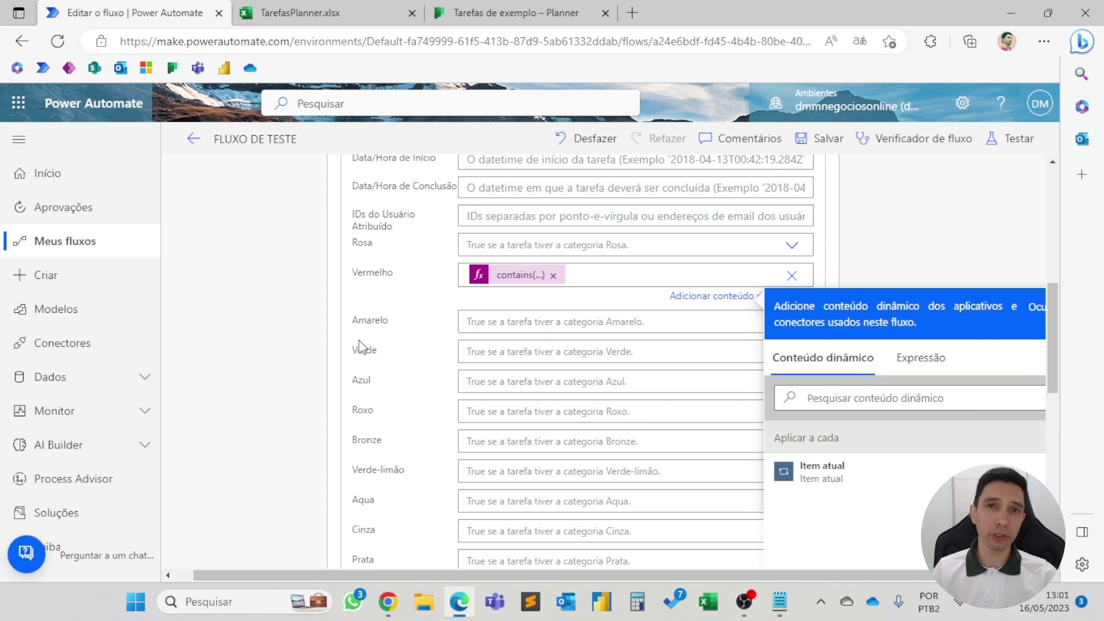
Fill the Verde field with the copied contains() expression as a custom value, using 'Financeiro' as its search value.
click(482, 354)
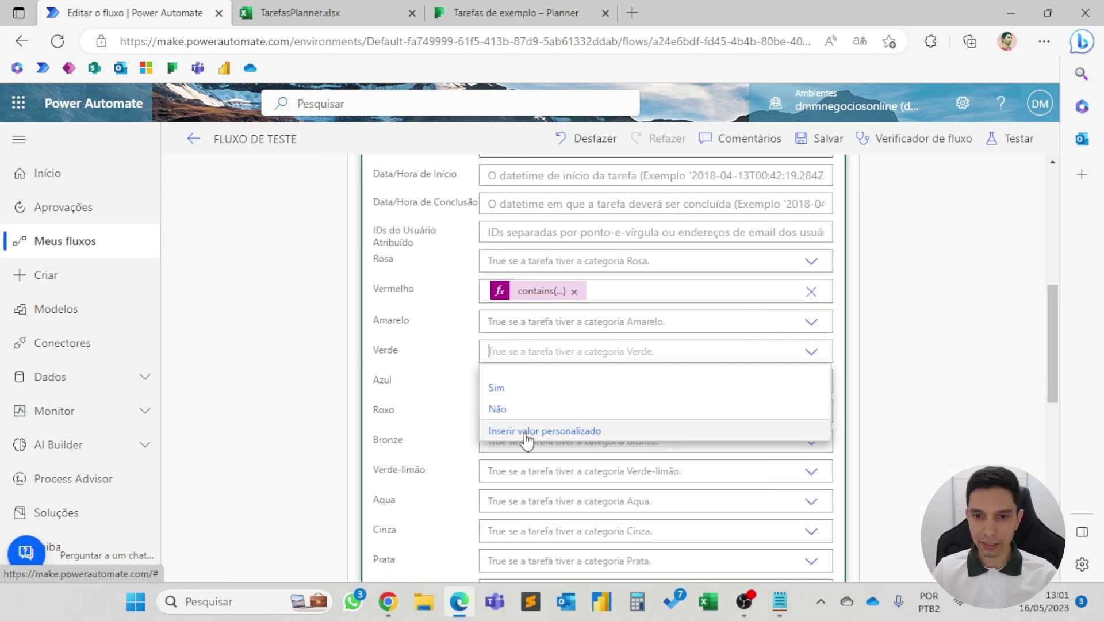
click(527, 440)
click(923, 447)
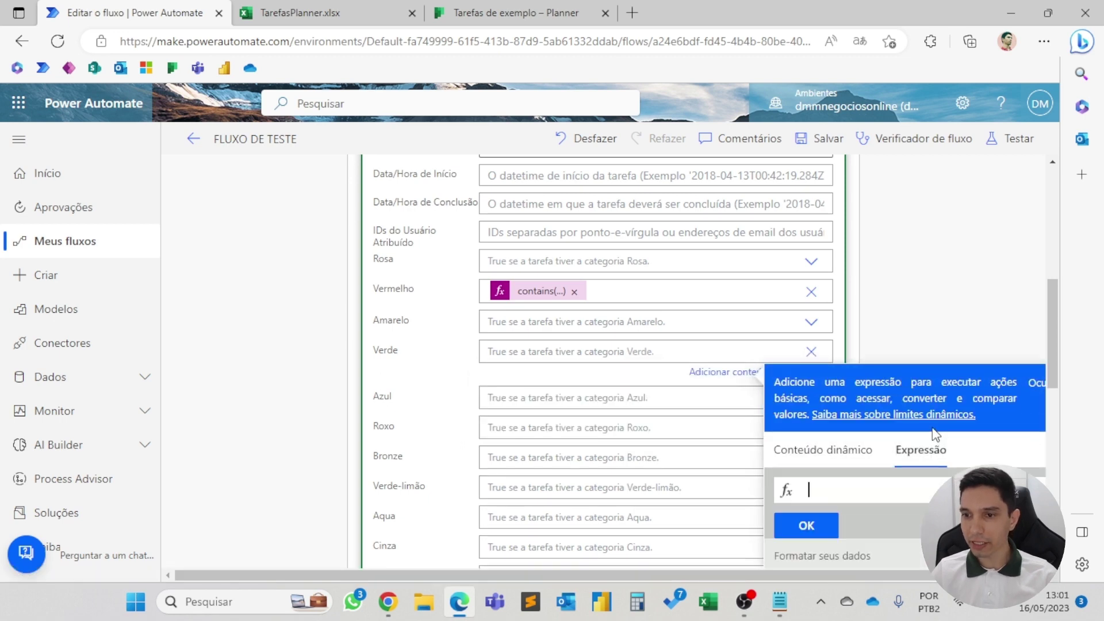
scroll(932, 434, down, 2)
key(ctrl+v)
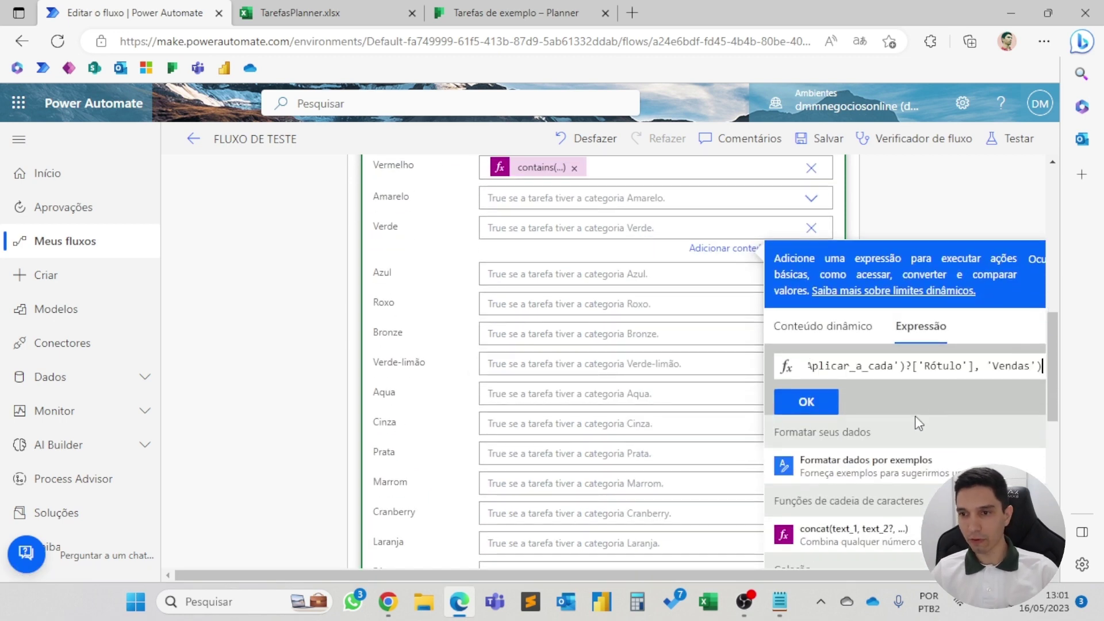
double_click(1008, 367)
text(Fi)
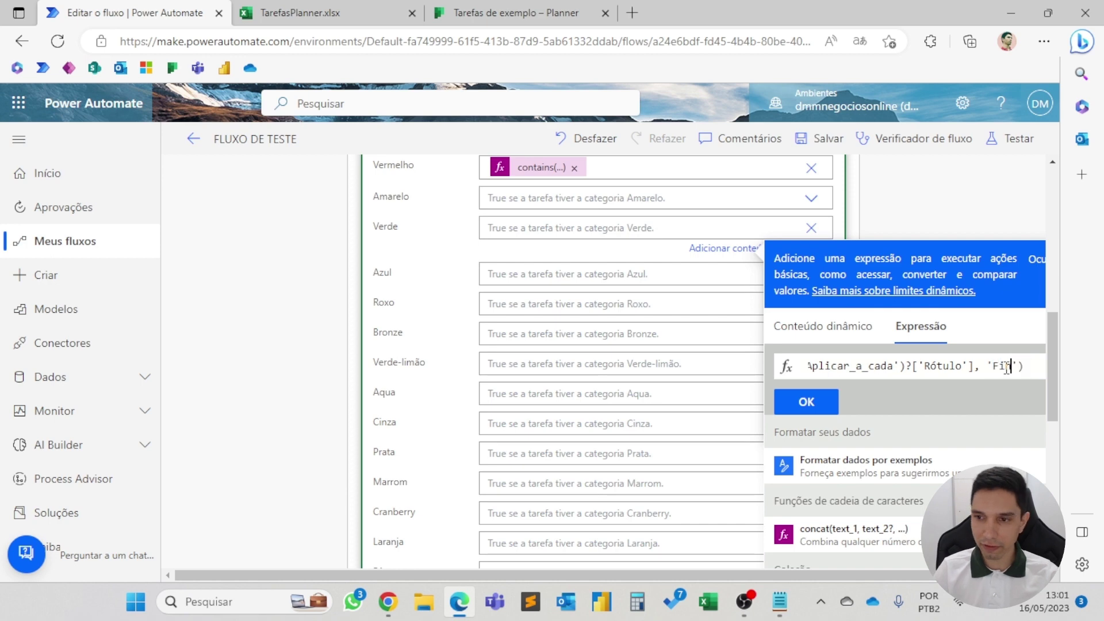
text(ne)
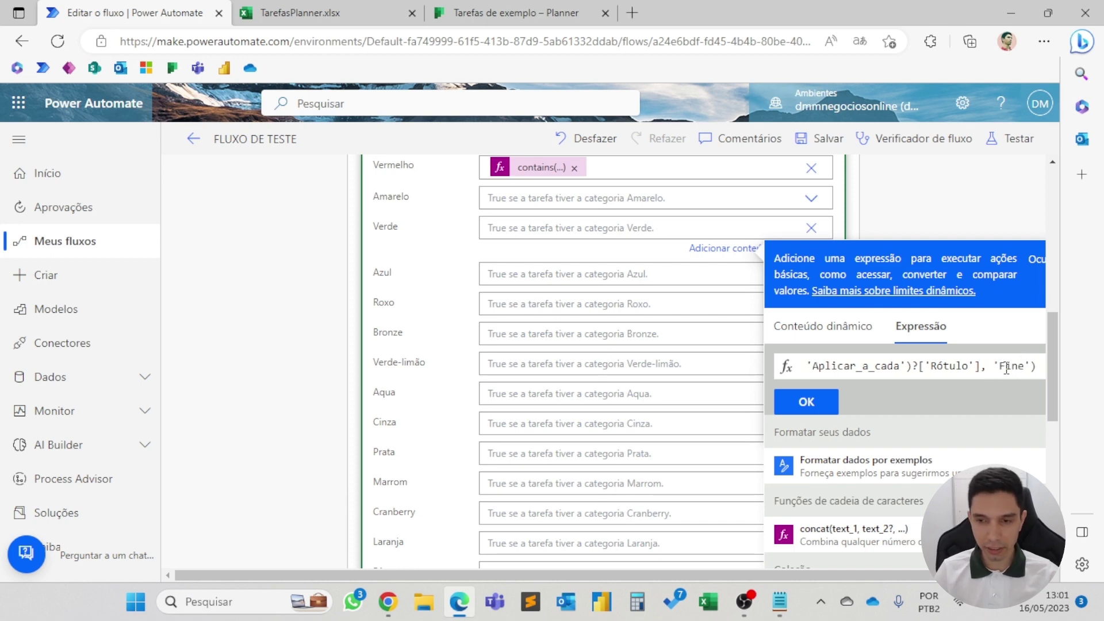
text(anceiro)
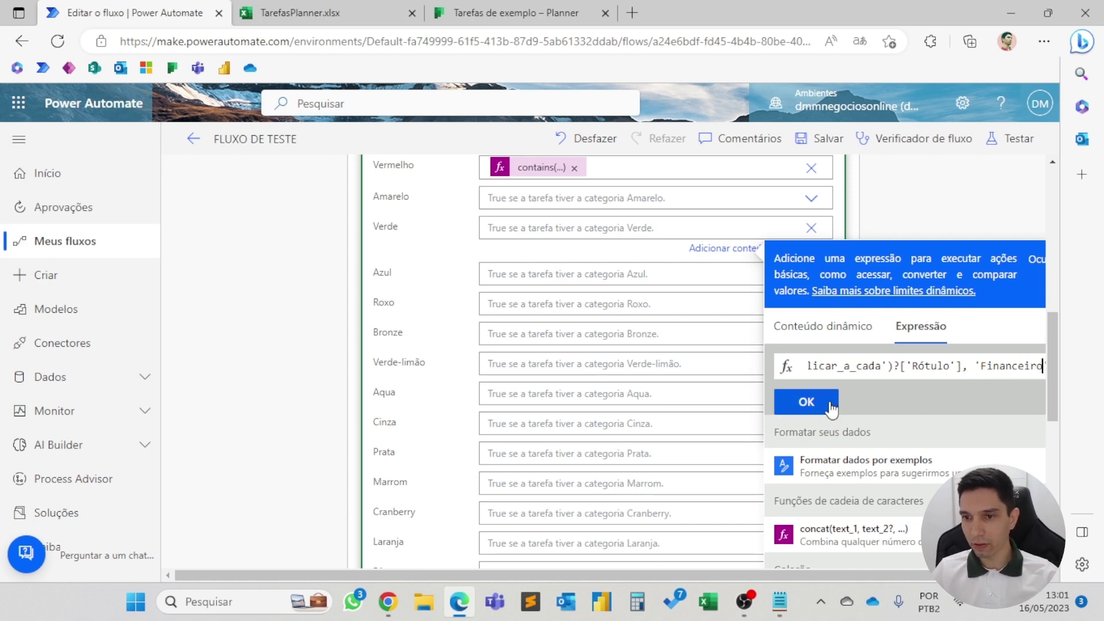
click(806, 402)
Add the copied contains() expression to the Cinza field as a custom value, with 'RH' as its search value.
scroll(464, 281, down, 2)
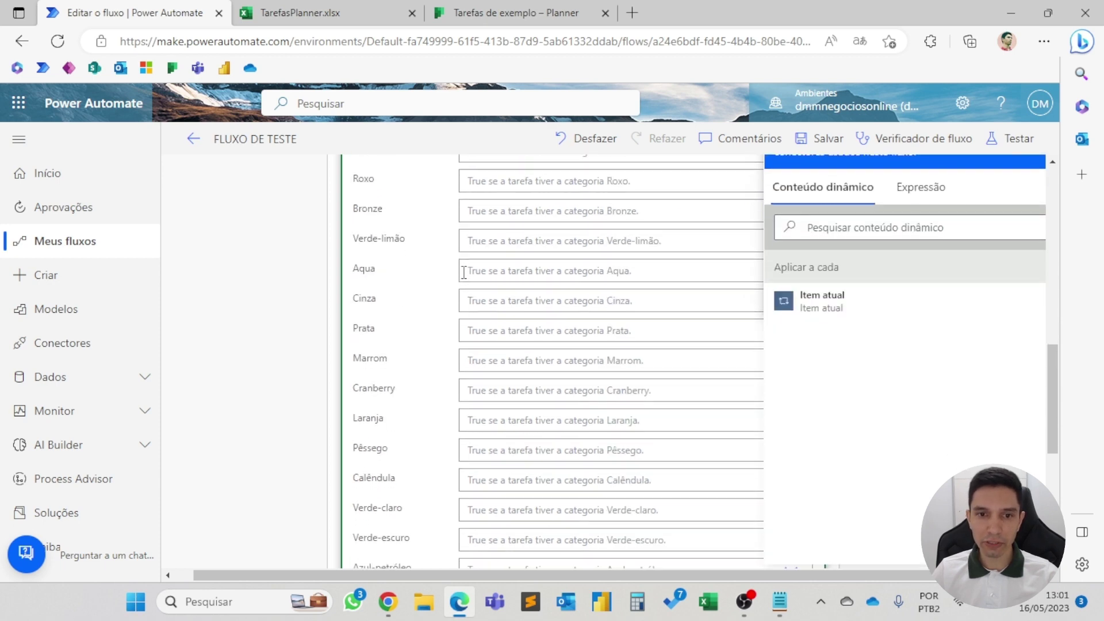
click(506, 308)
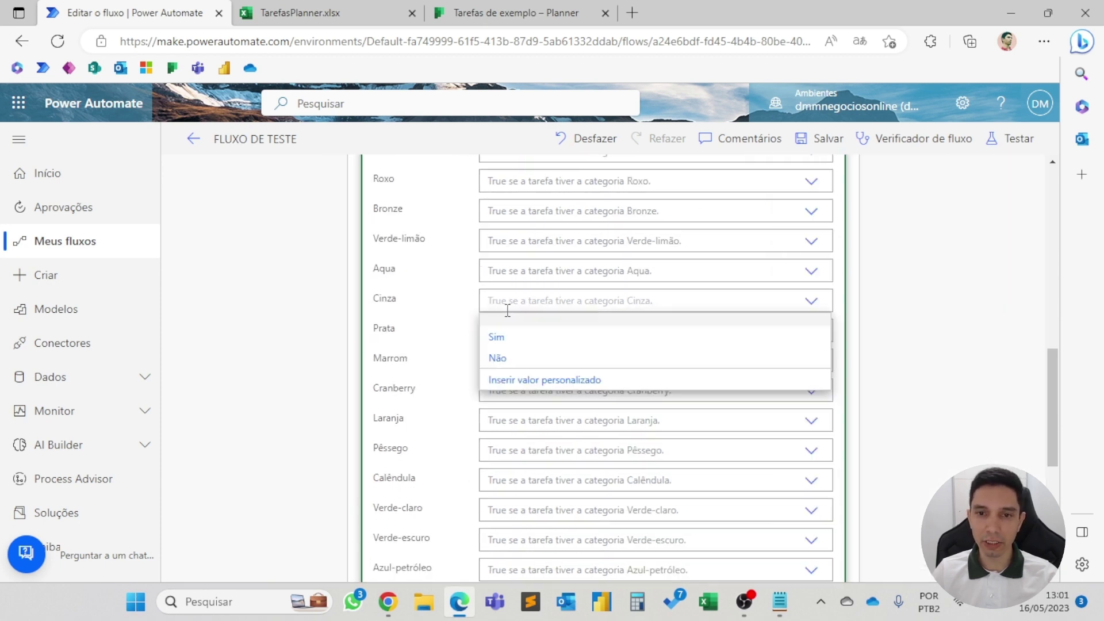
click(535, 380)
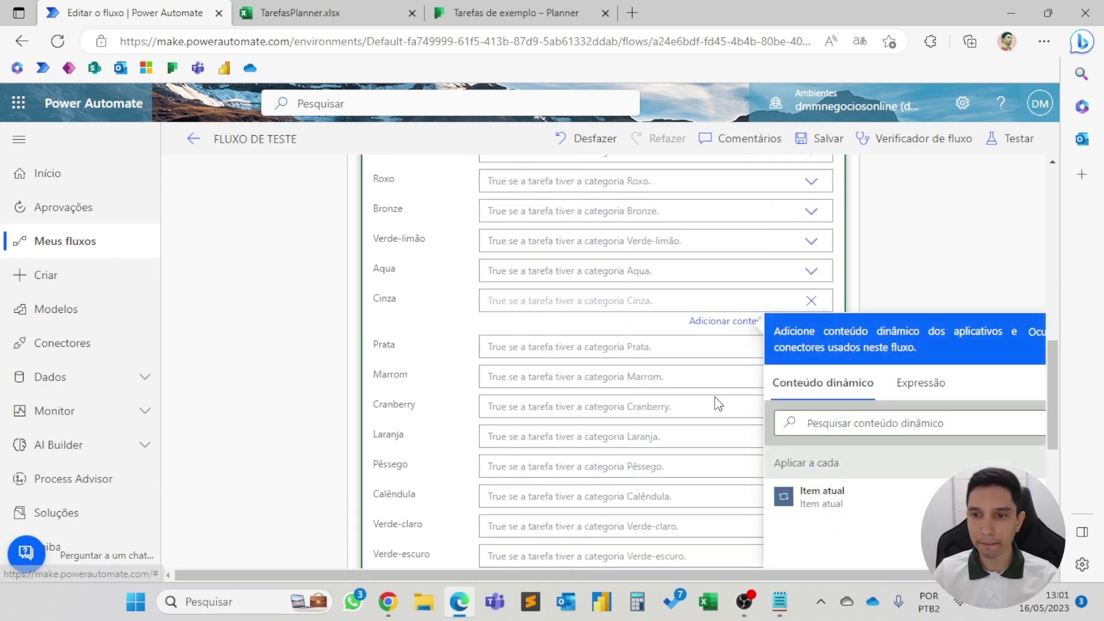
click(920, 382)
key(ctrl+v)
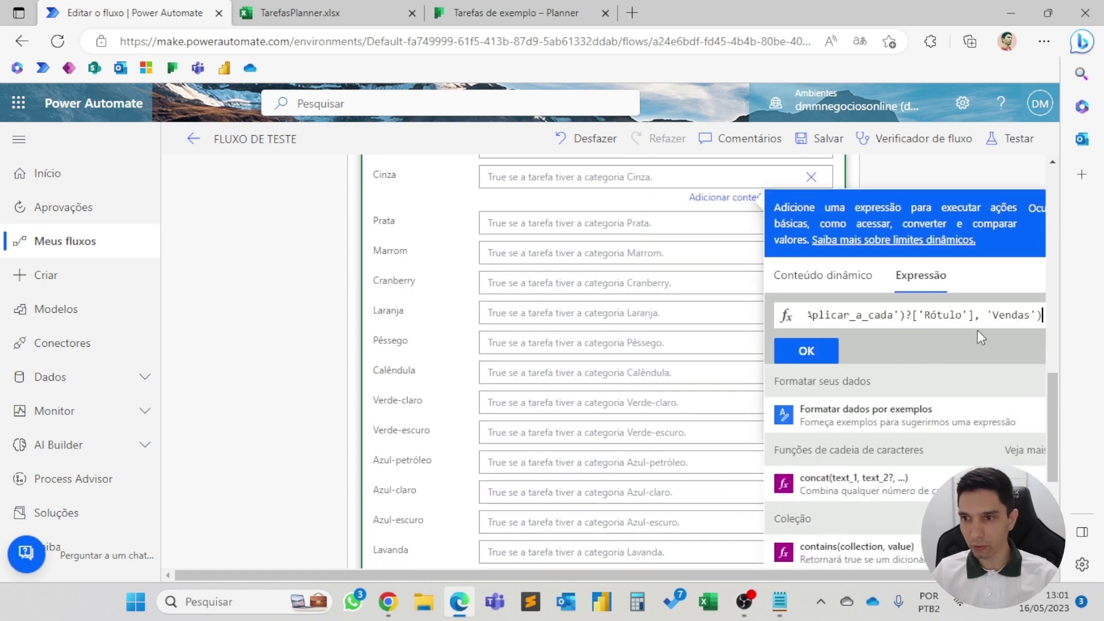
double_click(1008, 315)
text(RH)
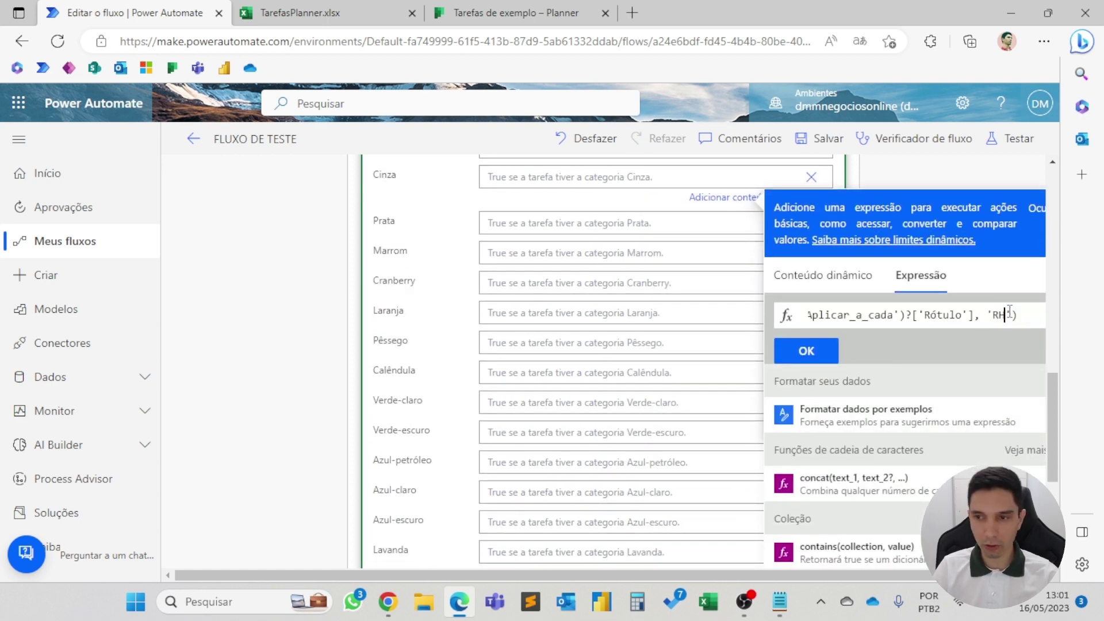
click(820, 350)
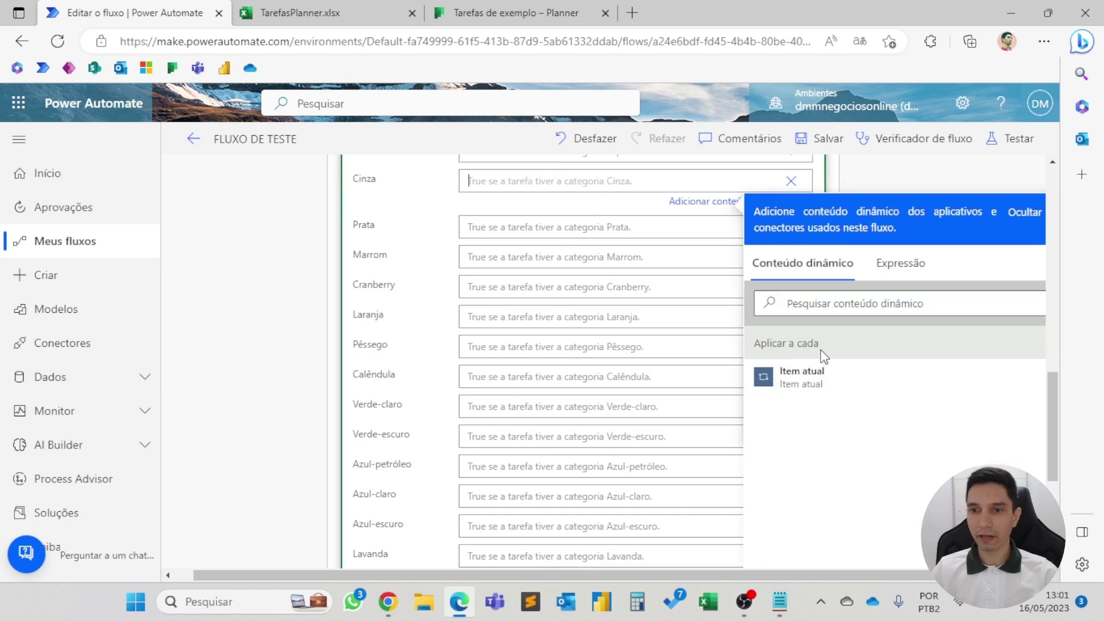
Collapse the Criar uma tarefa action and look over the TarefasPlanner.xlsx table and the Tarefas de exemplo board in Planner.
scroll(816, 355, up, 8)
click(594, 276)
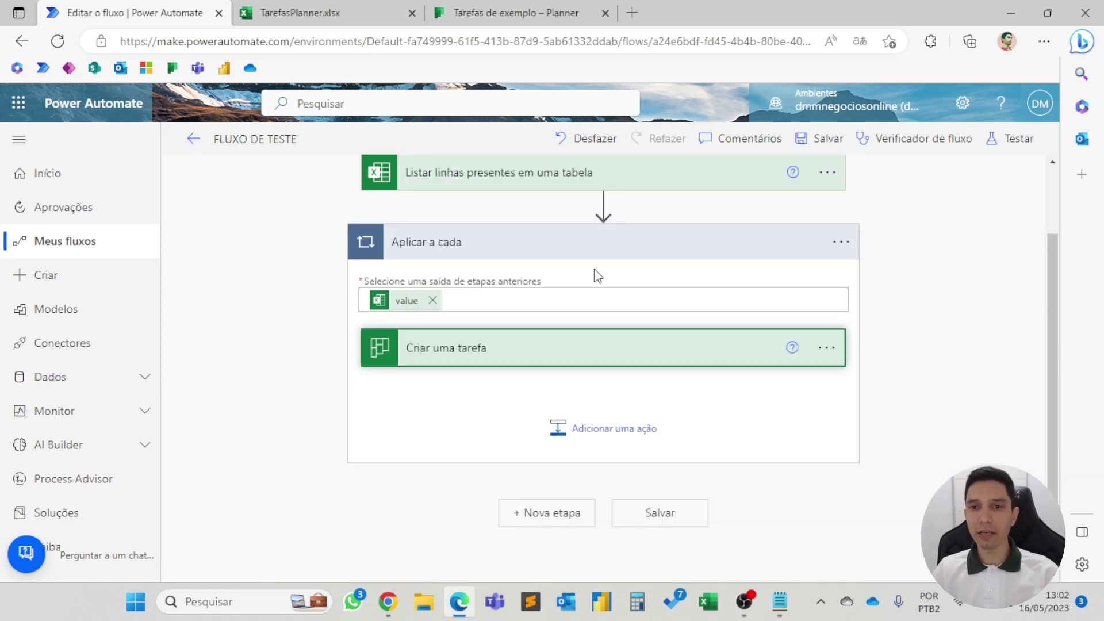
scroll(596, 277, up, 3)
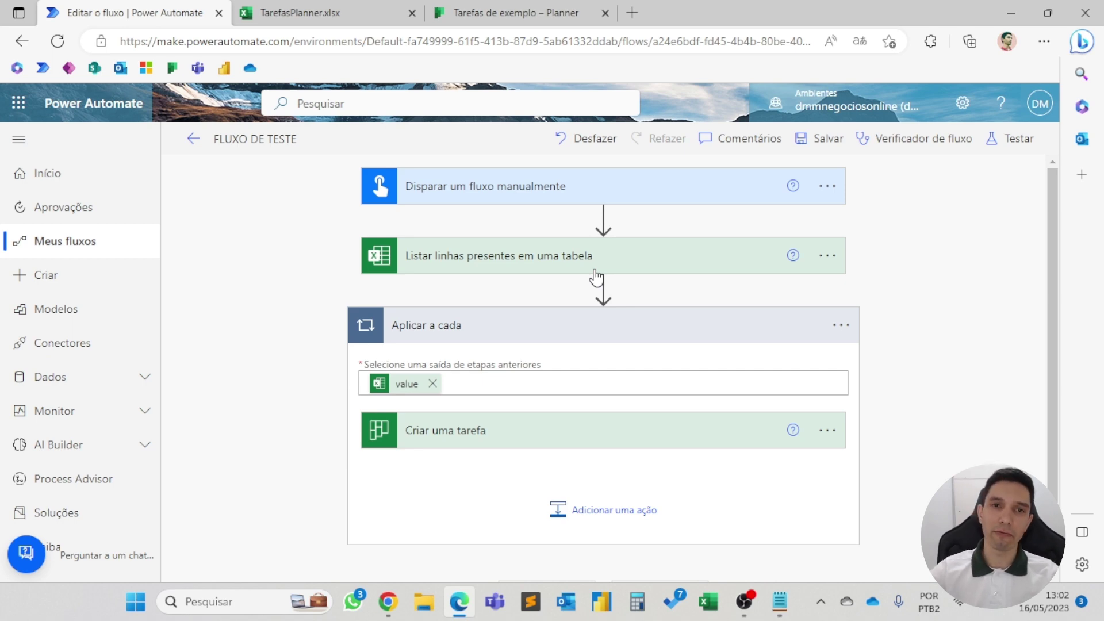
click(246, 14)
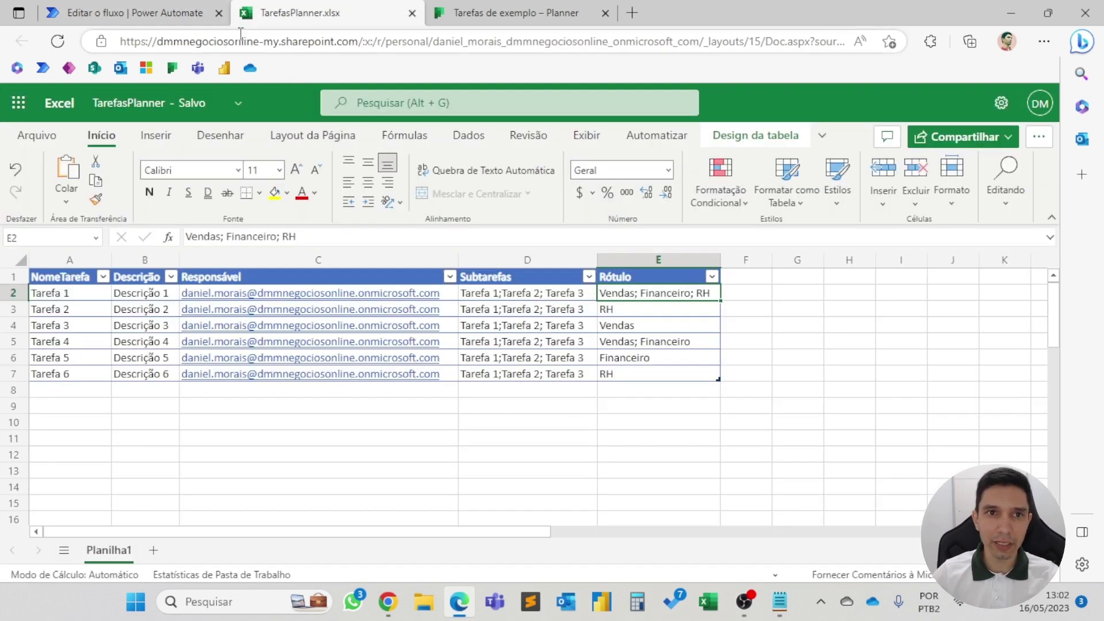
click(512, 13)
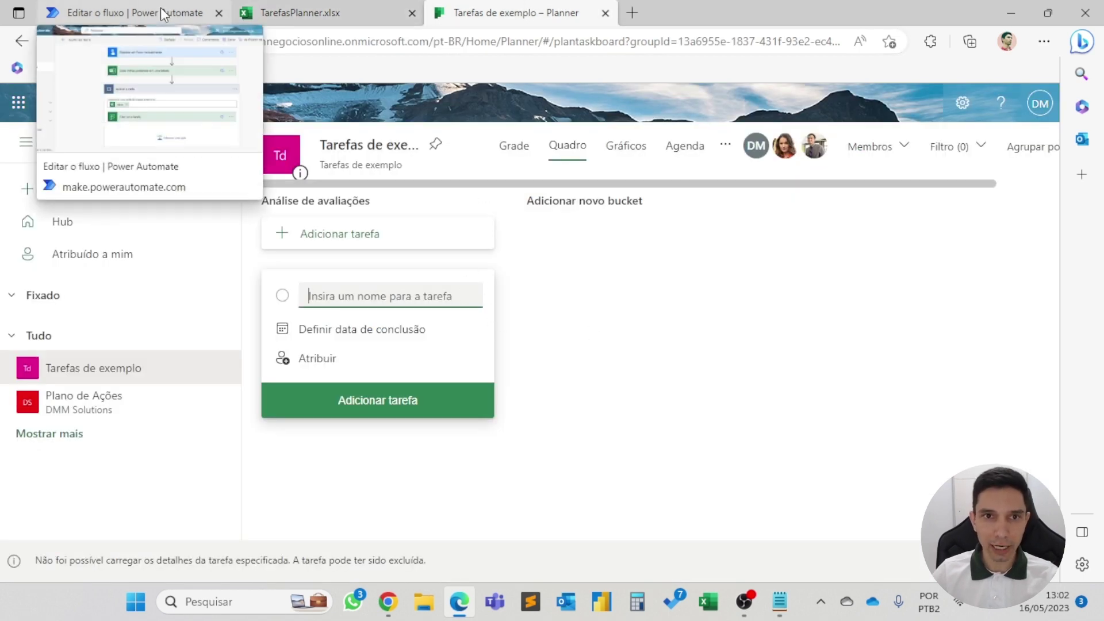
click(271, 7)
Return to the flow and review the label expressions inside the Criar uma tarefa action, leaving the action collapsed.
click(133, 13)
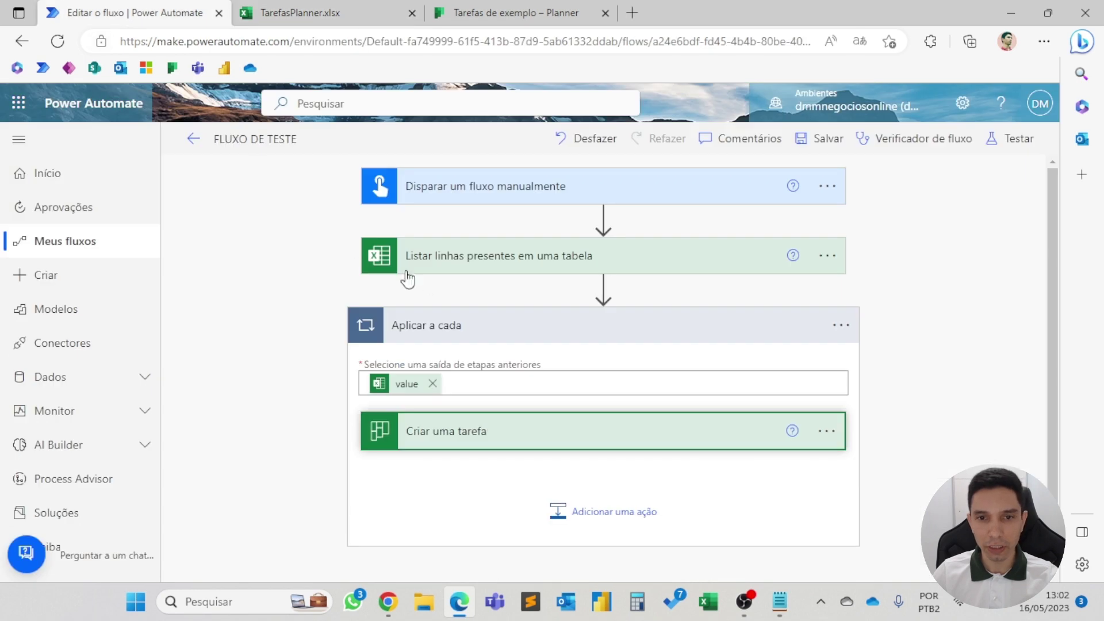
click(444, 428)
scroll(643, 411, down, 10)
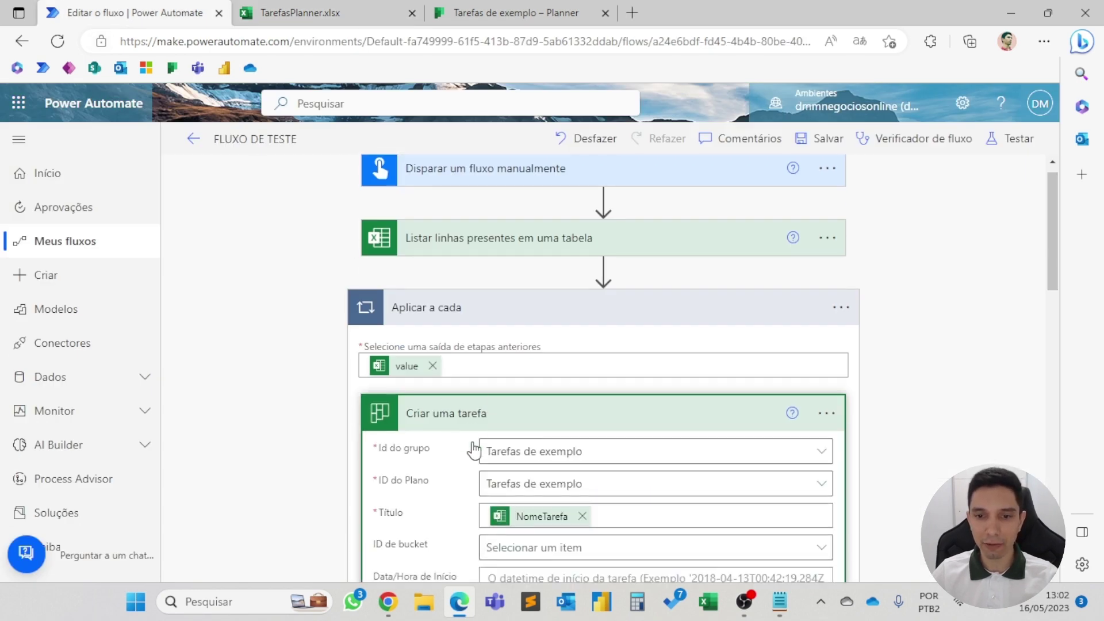
scroll(643, 411, up, 4)
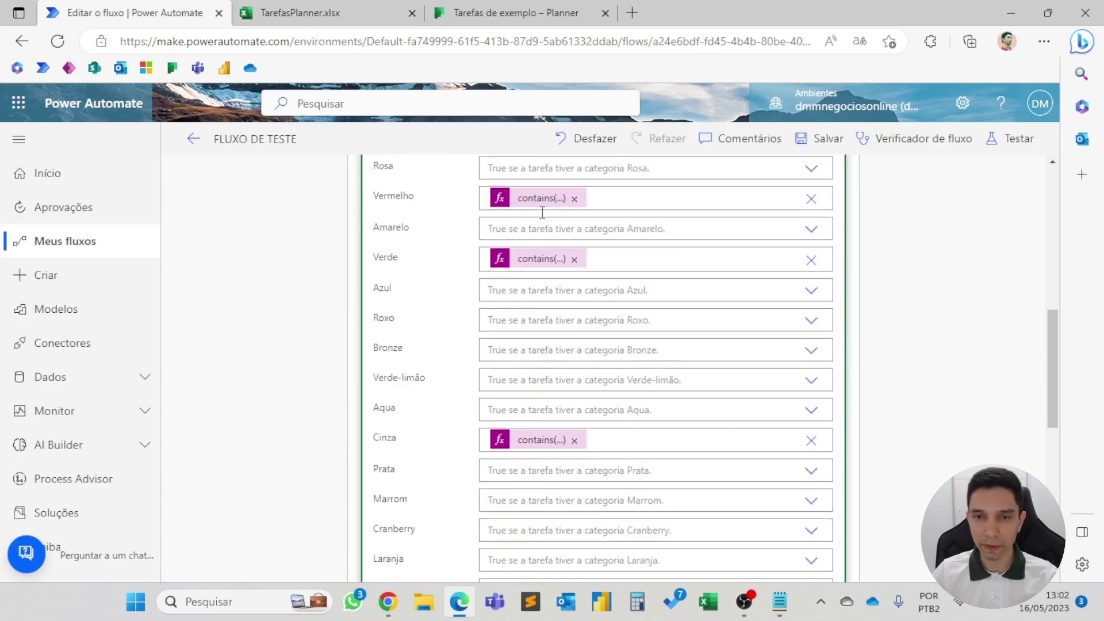
scroll(547, 345, up, 7)
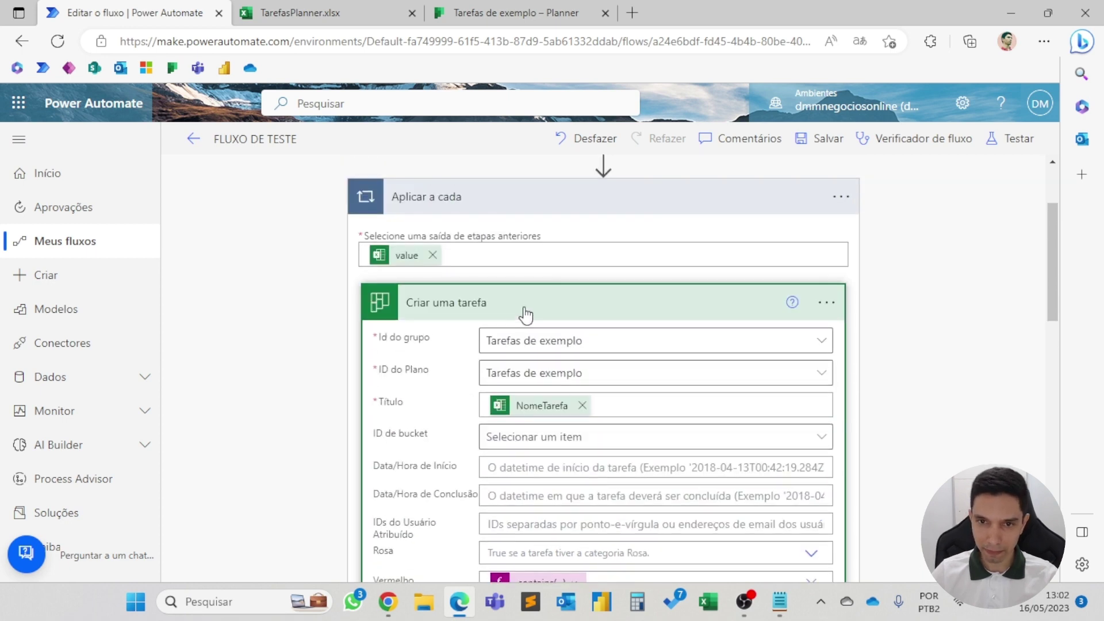
click(525, 316)
Save the flow and run it as a manual test through to its execution results.
click(814, 139)
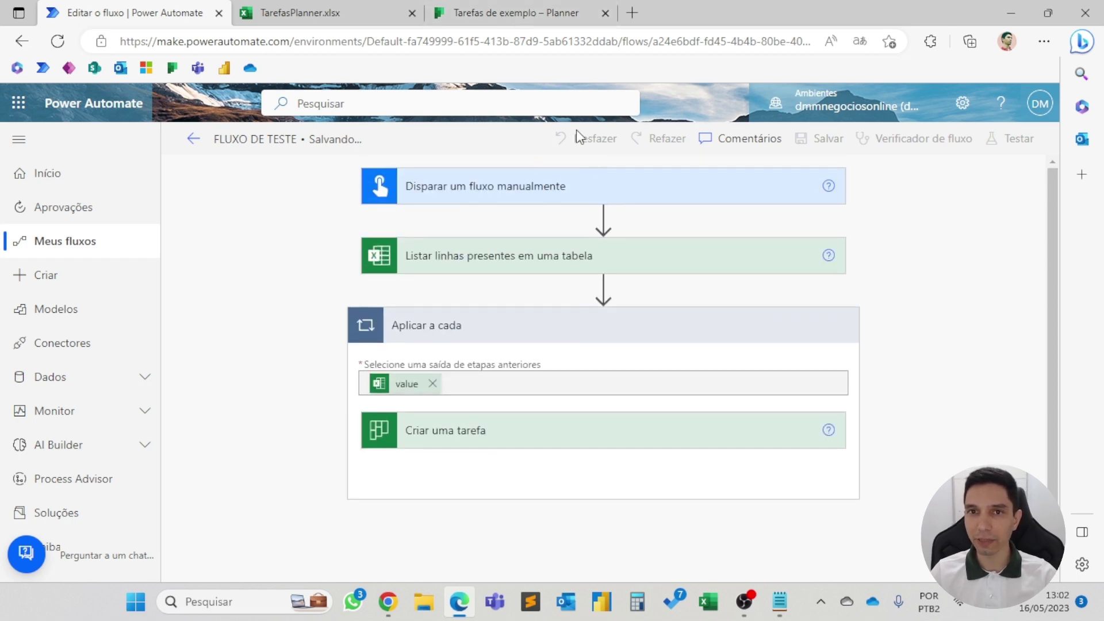
click(1012, 138)
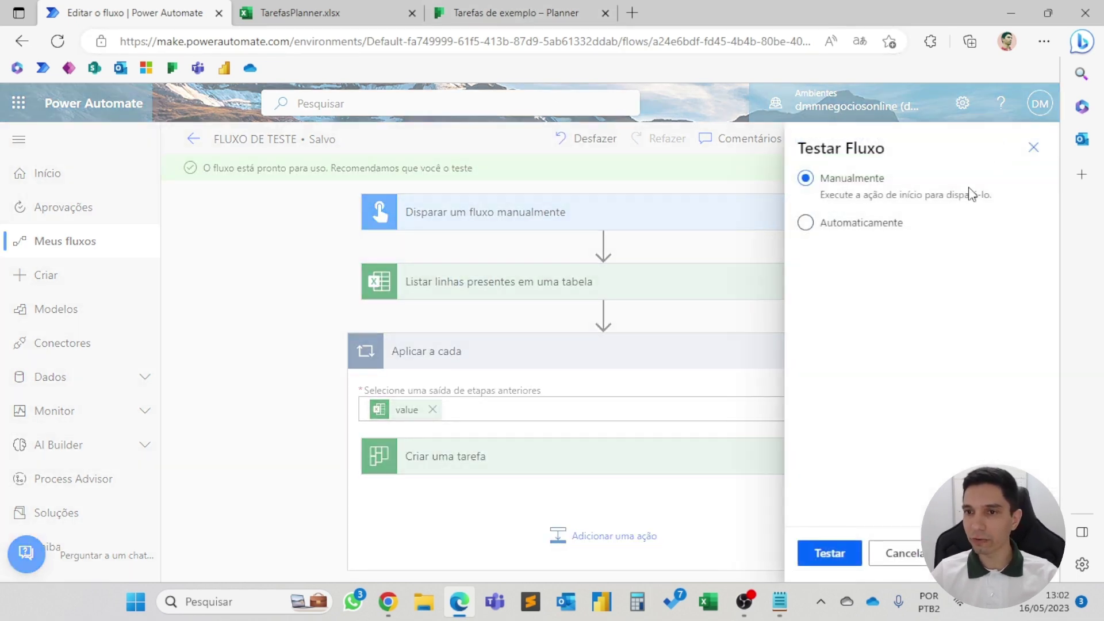
click(840, 555)
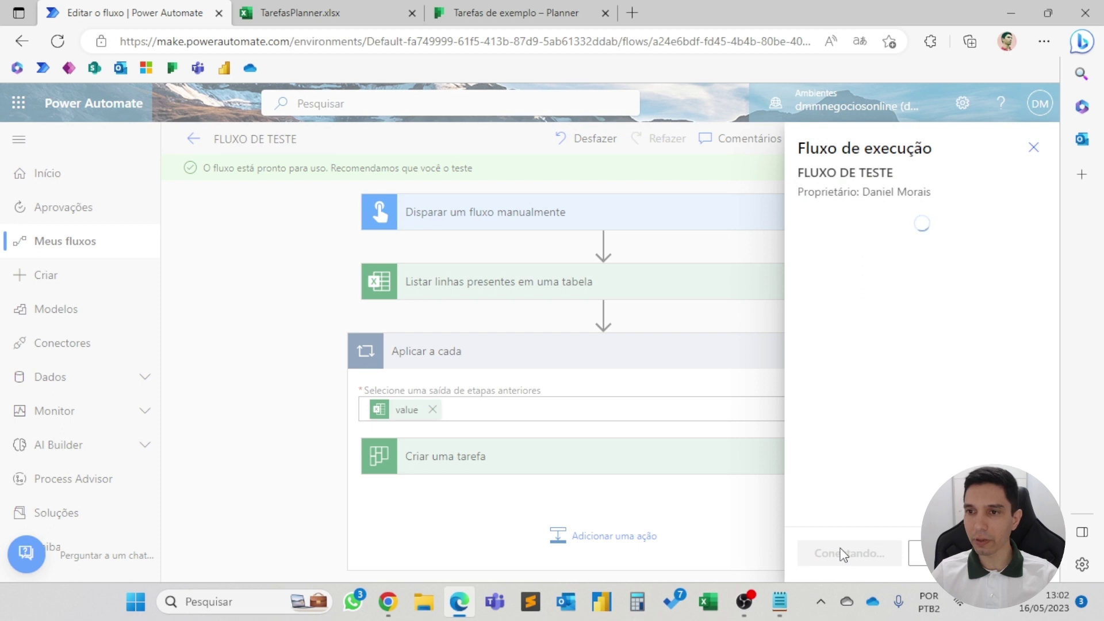
click(841, 555)
click(841, 554)
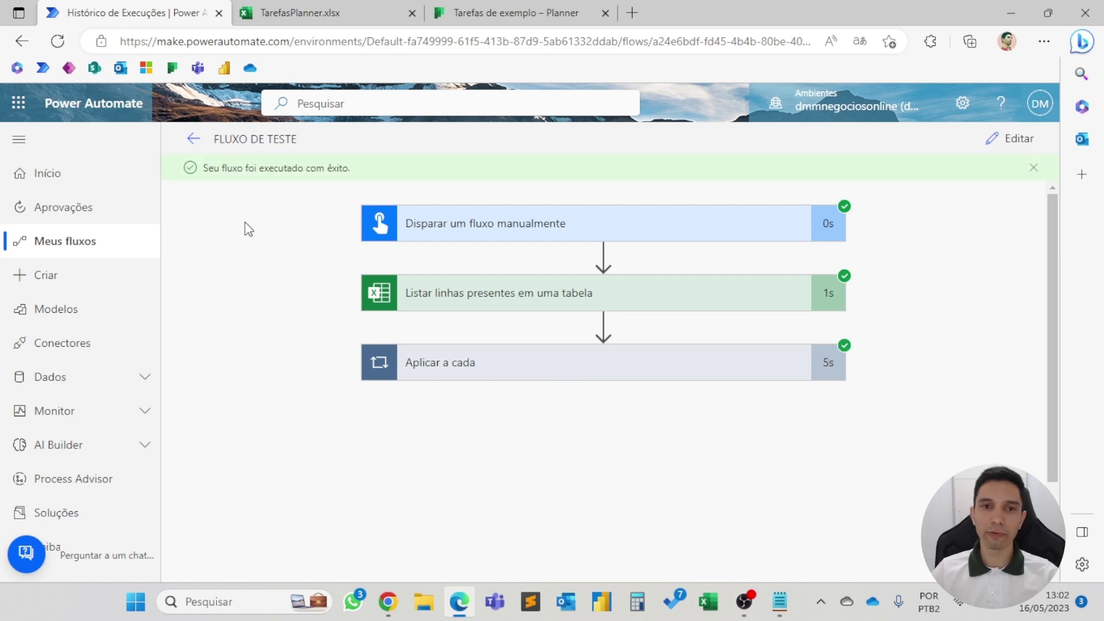
Reload the Tarefas de exemplo board in Planner and examine the labels on the tasks in Sem bucket.
click(461, 17)
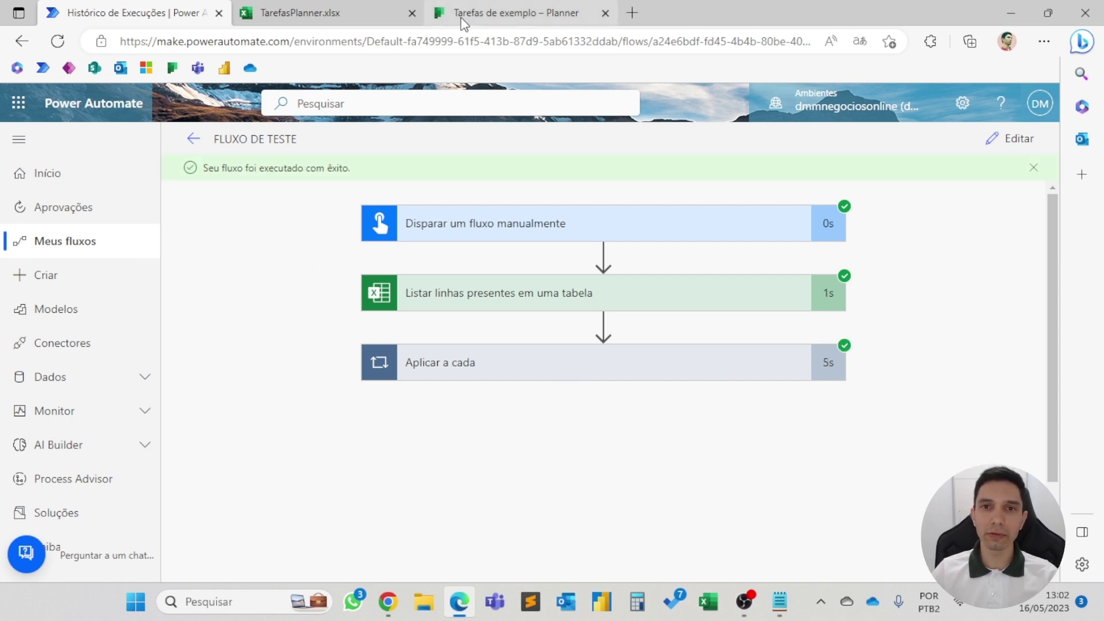
click(54, 44)
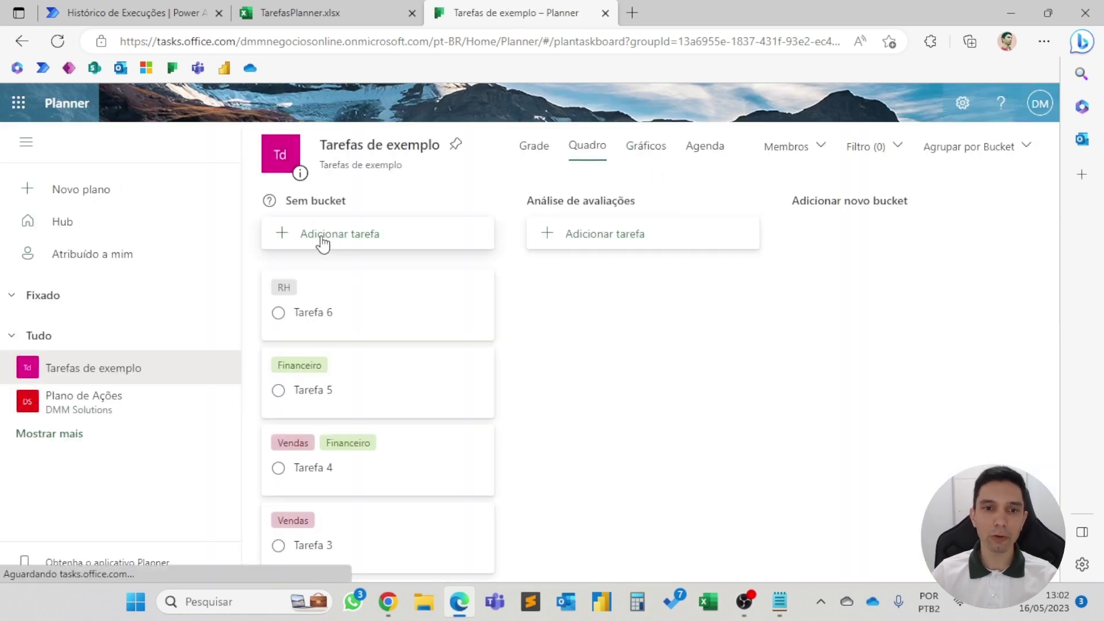
scroll(334, 288, down, 3)
scroll(314, 489, up, 3)
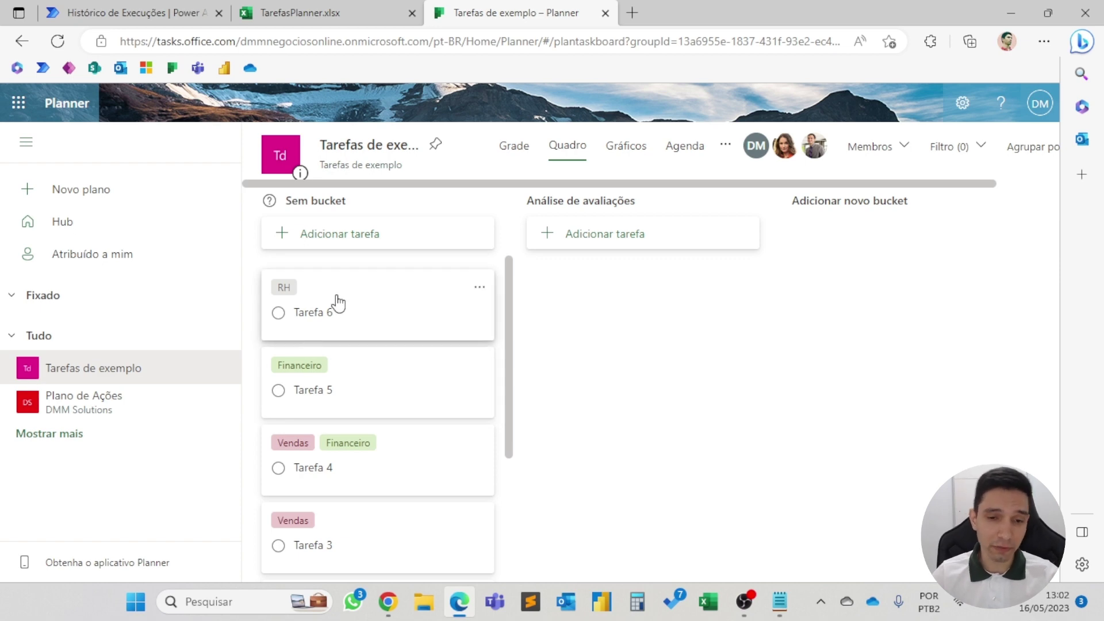
scroll(341, 305, down, 3)
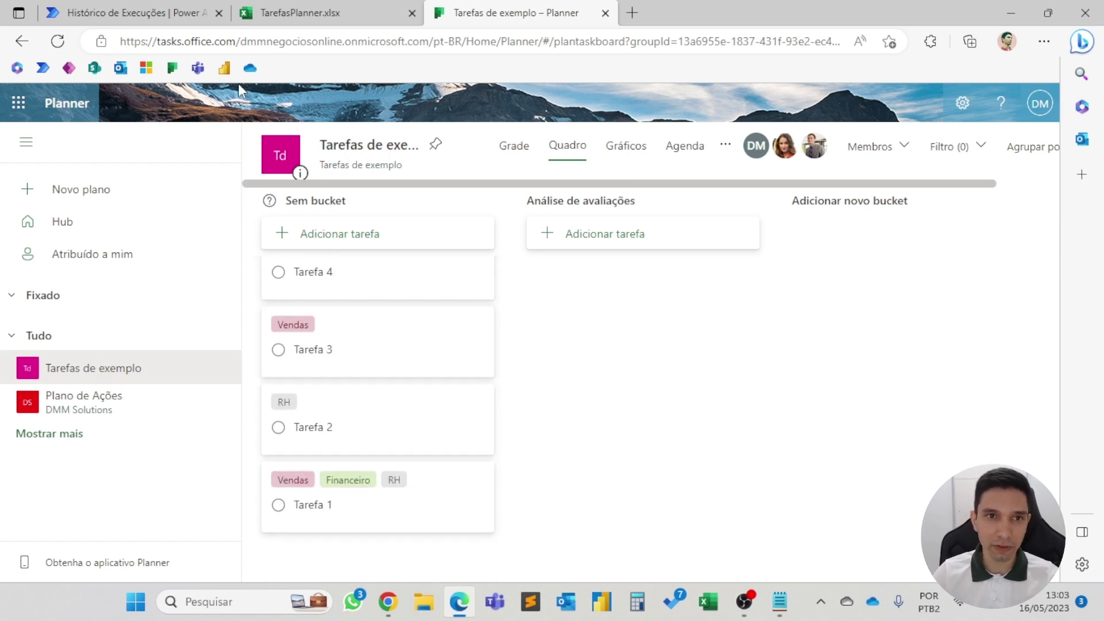
Compare the Rótulo values in TarefasPlanner.xlsx, starting with the Tarefa 1 row, against the labels on the matching Planner tasks.
click(299, 13)
click(470, 12)
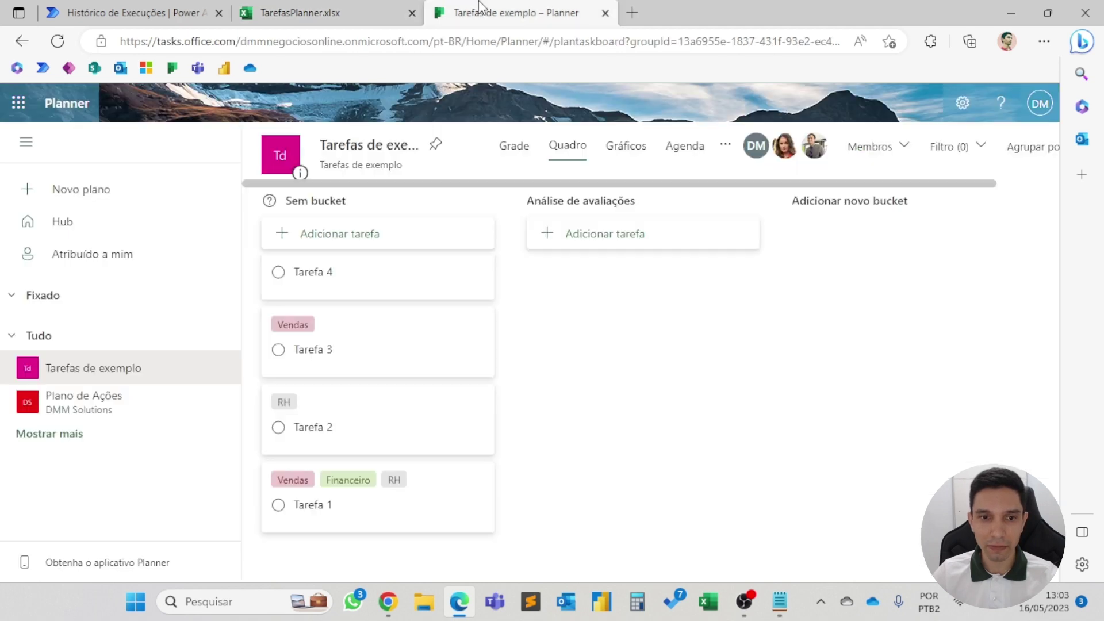
click(345, 14)
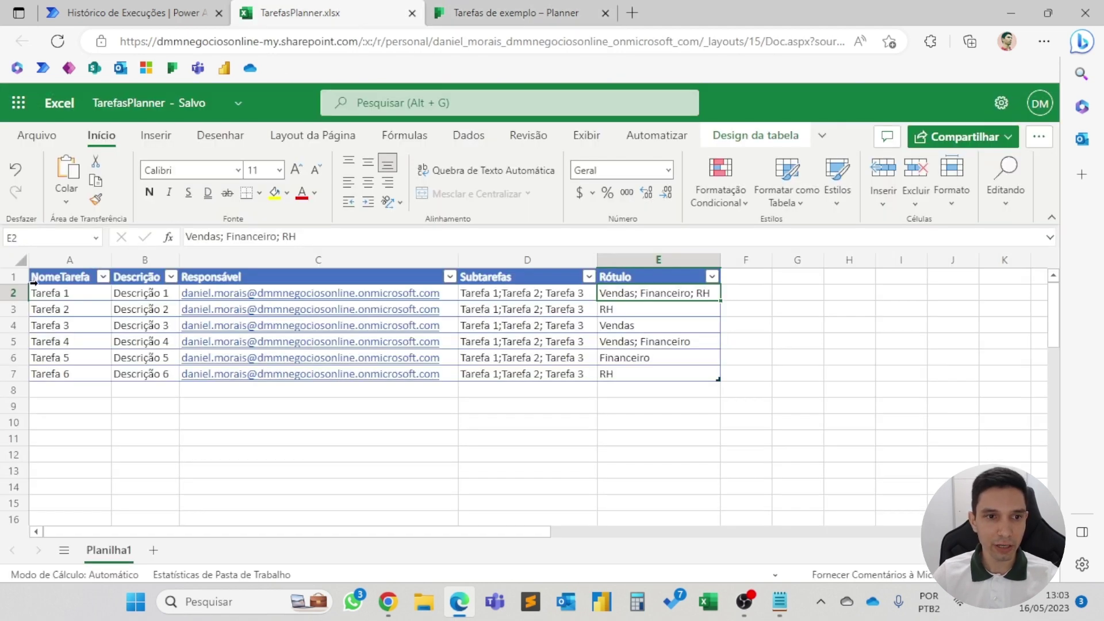
click(13, 293)
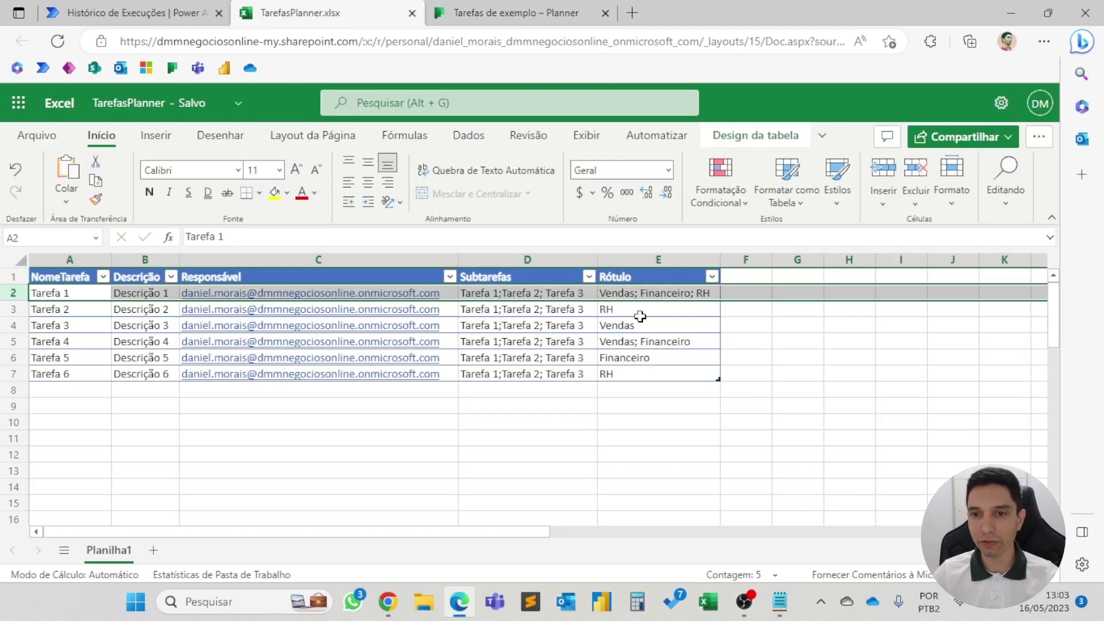
click(517, 13)
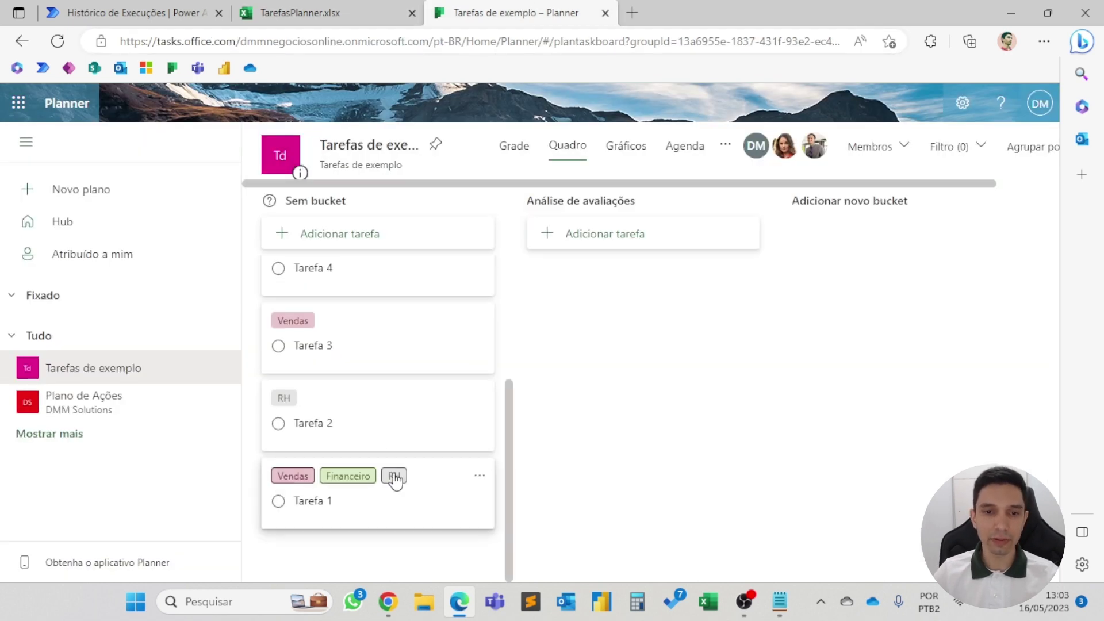
click(273, 6)
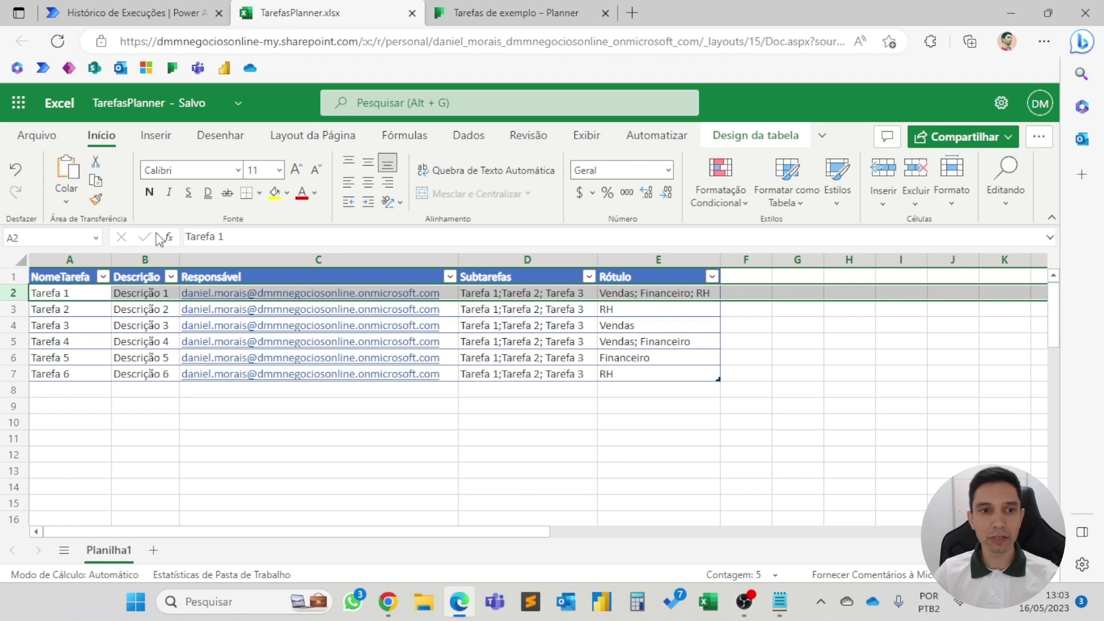
click(553, 9)
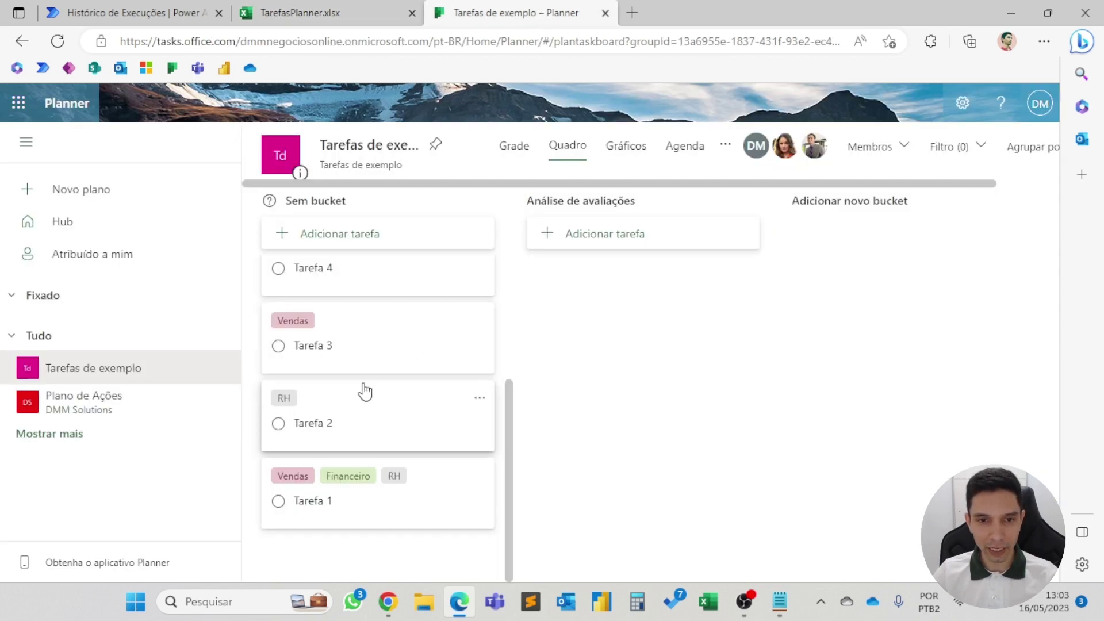
click(329, 13)
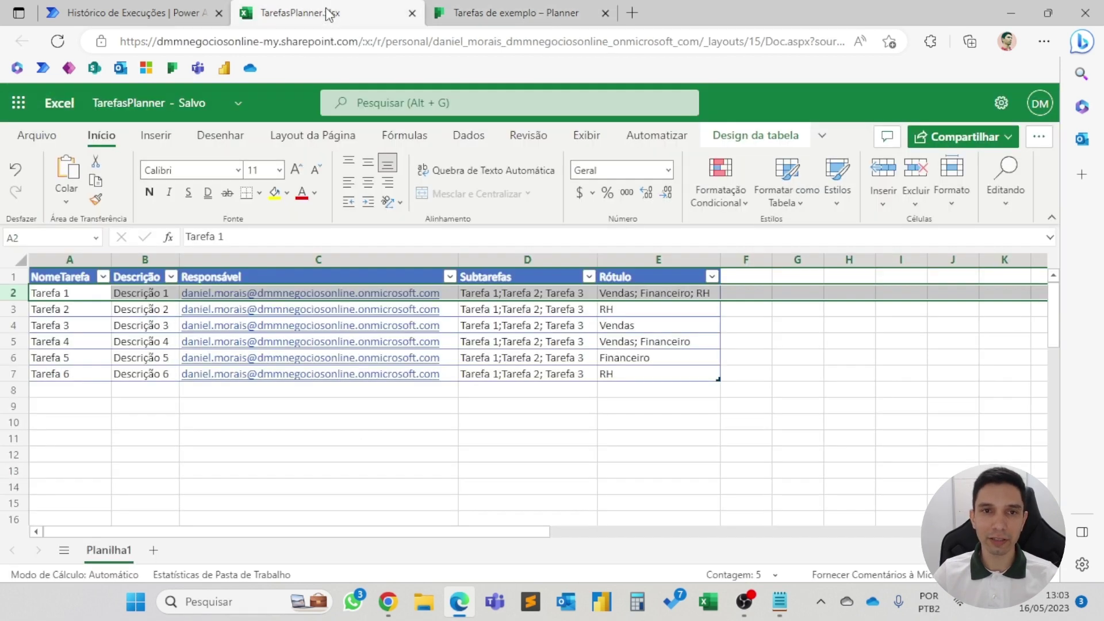
click(488, 8)
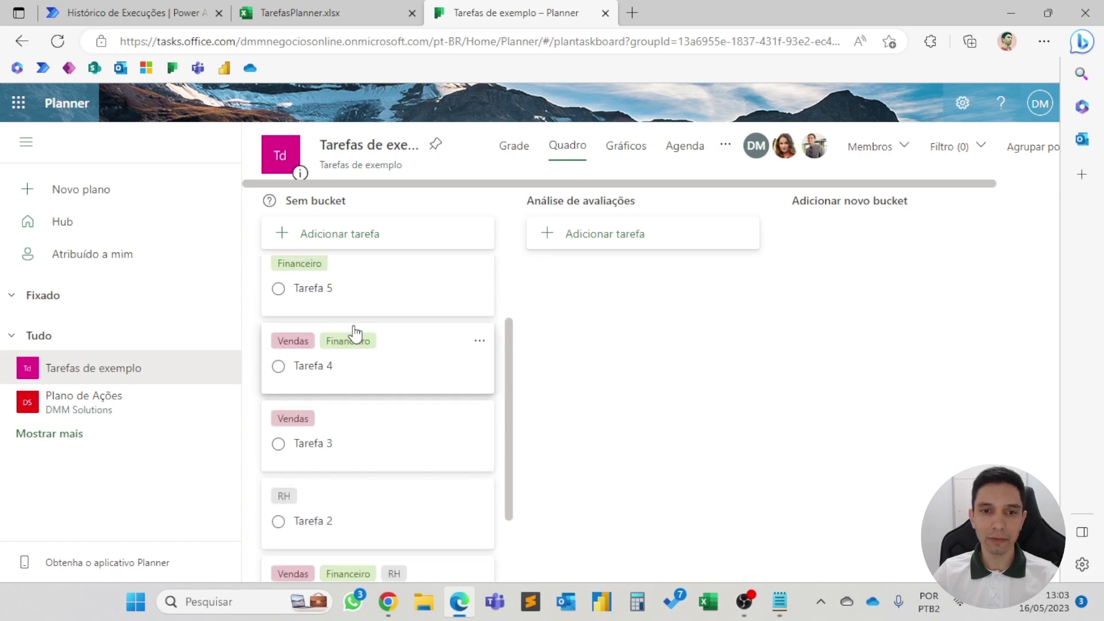